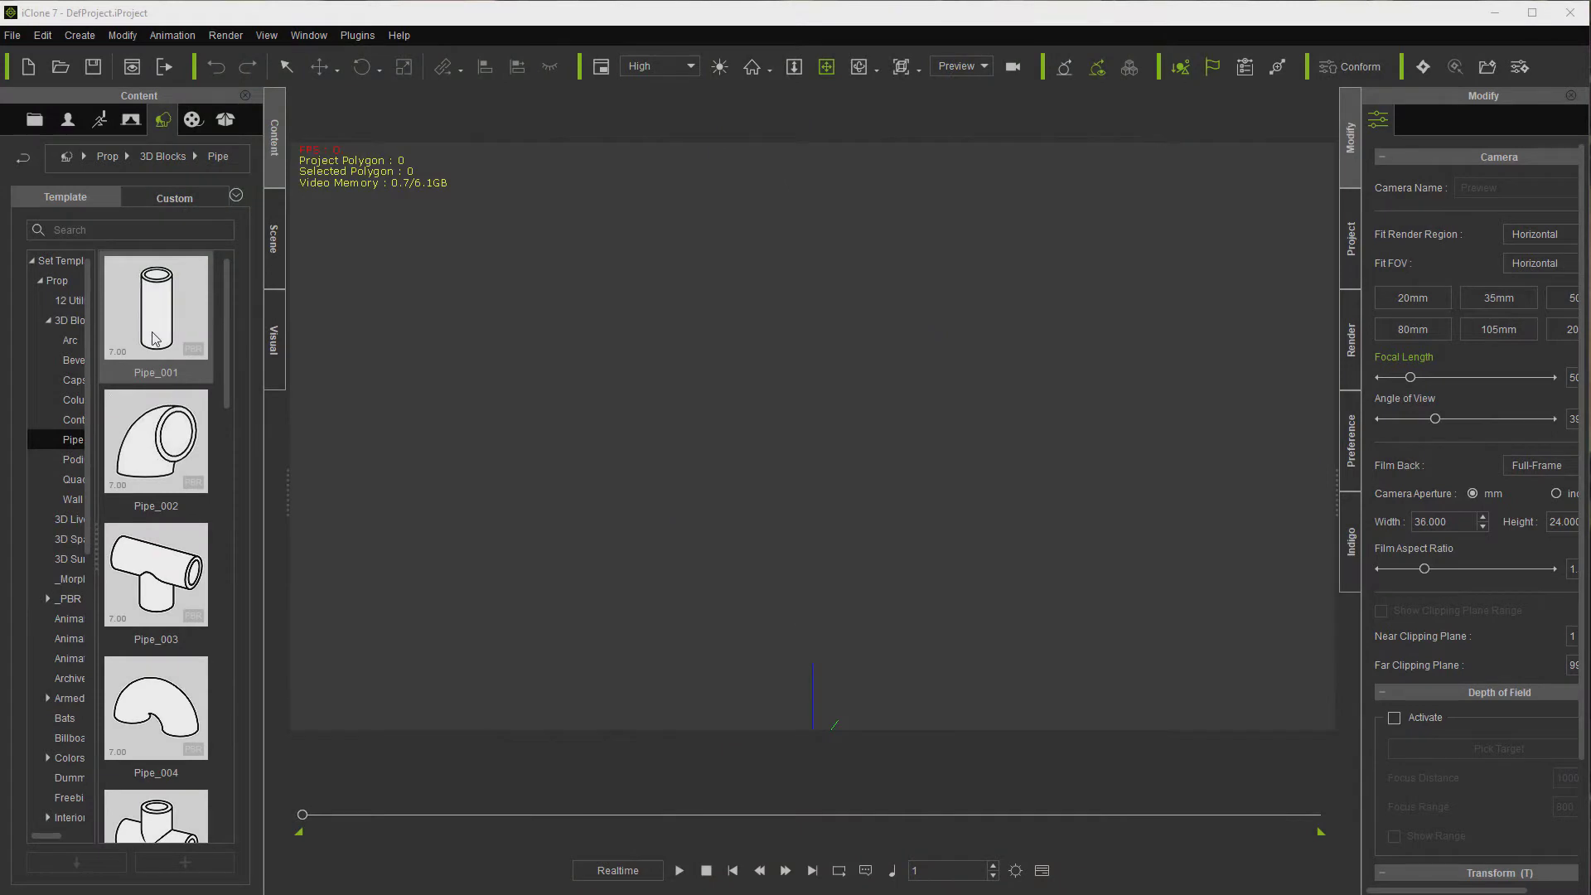
- Add the Pipe_001 pipe and the Displace_002 disc, lifting the disc upward
drag(154, 340, 604, 365)
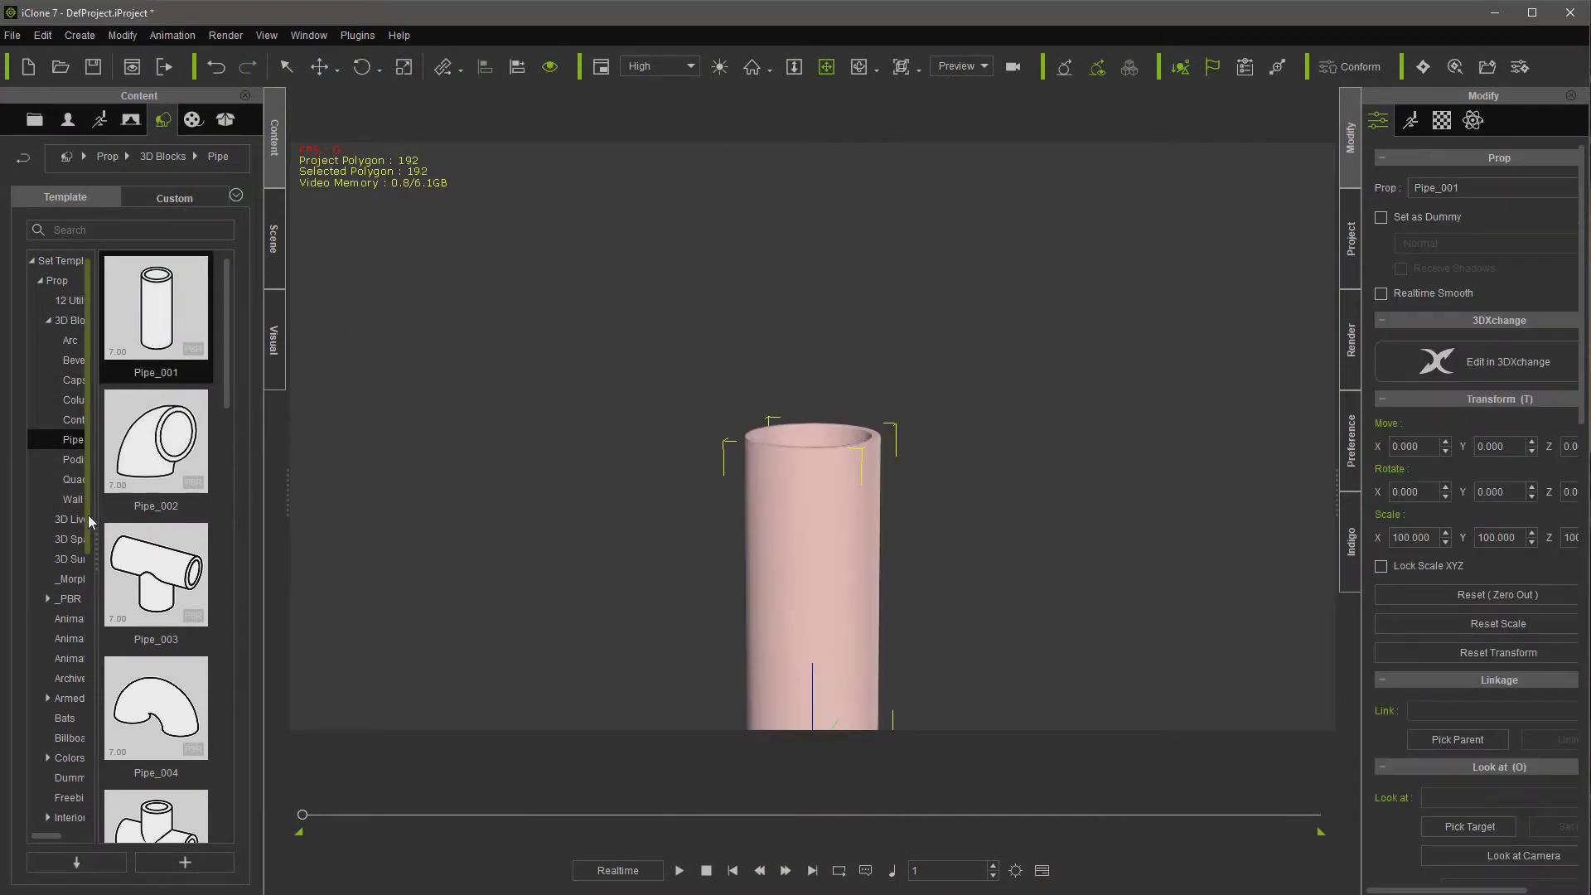
drag(91, 520, 84, 699)
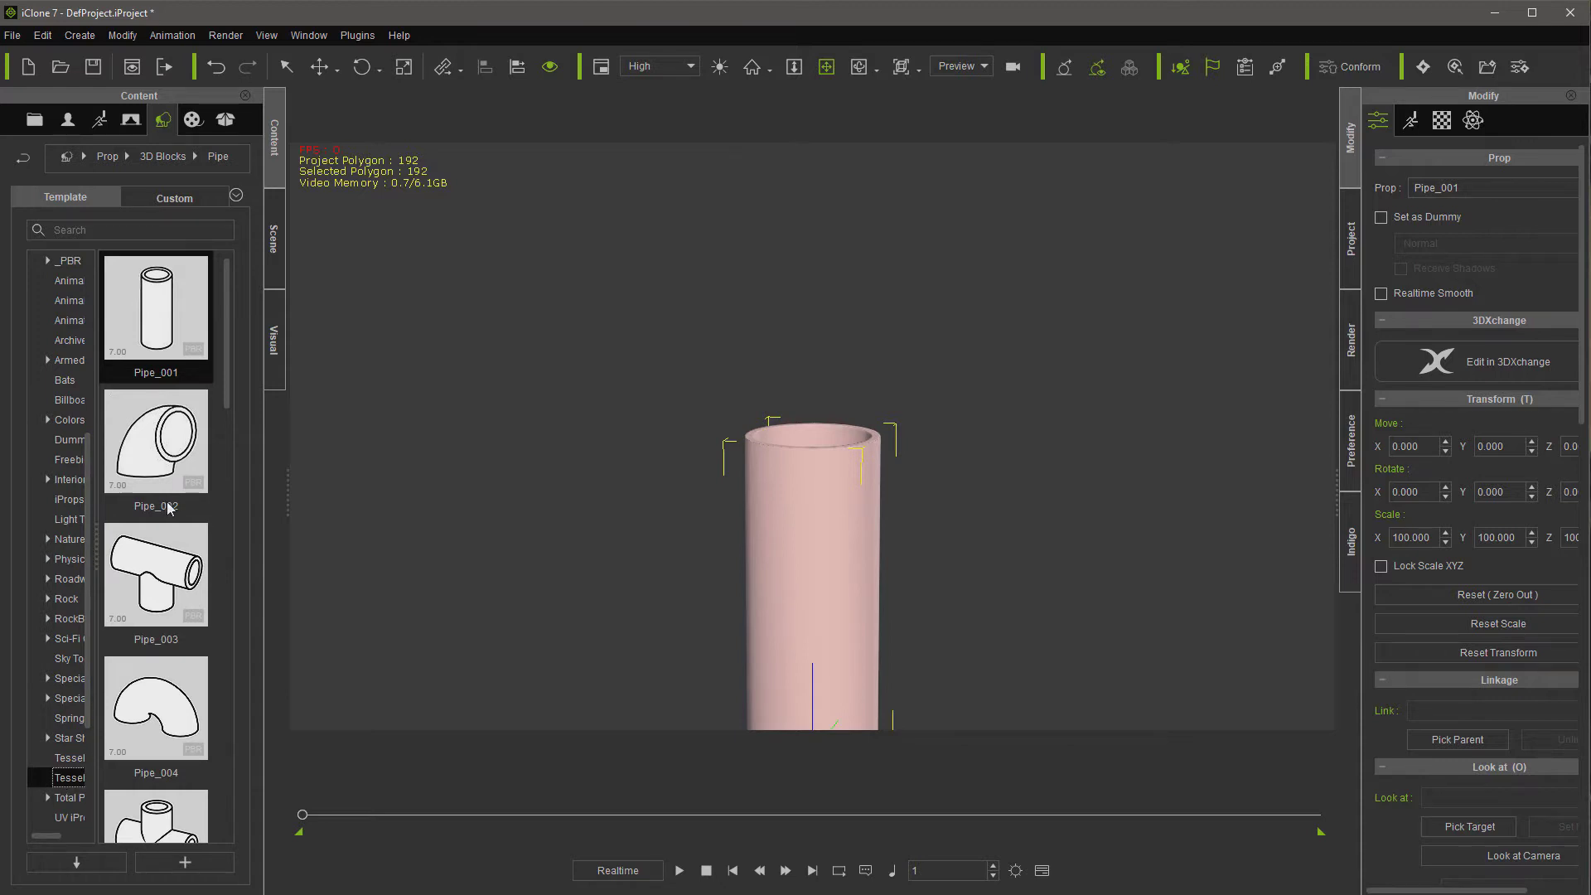
double_click(164, 451)
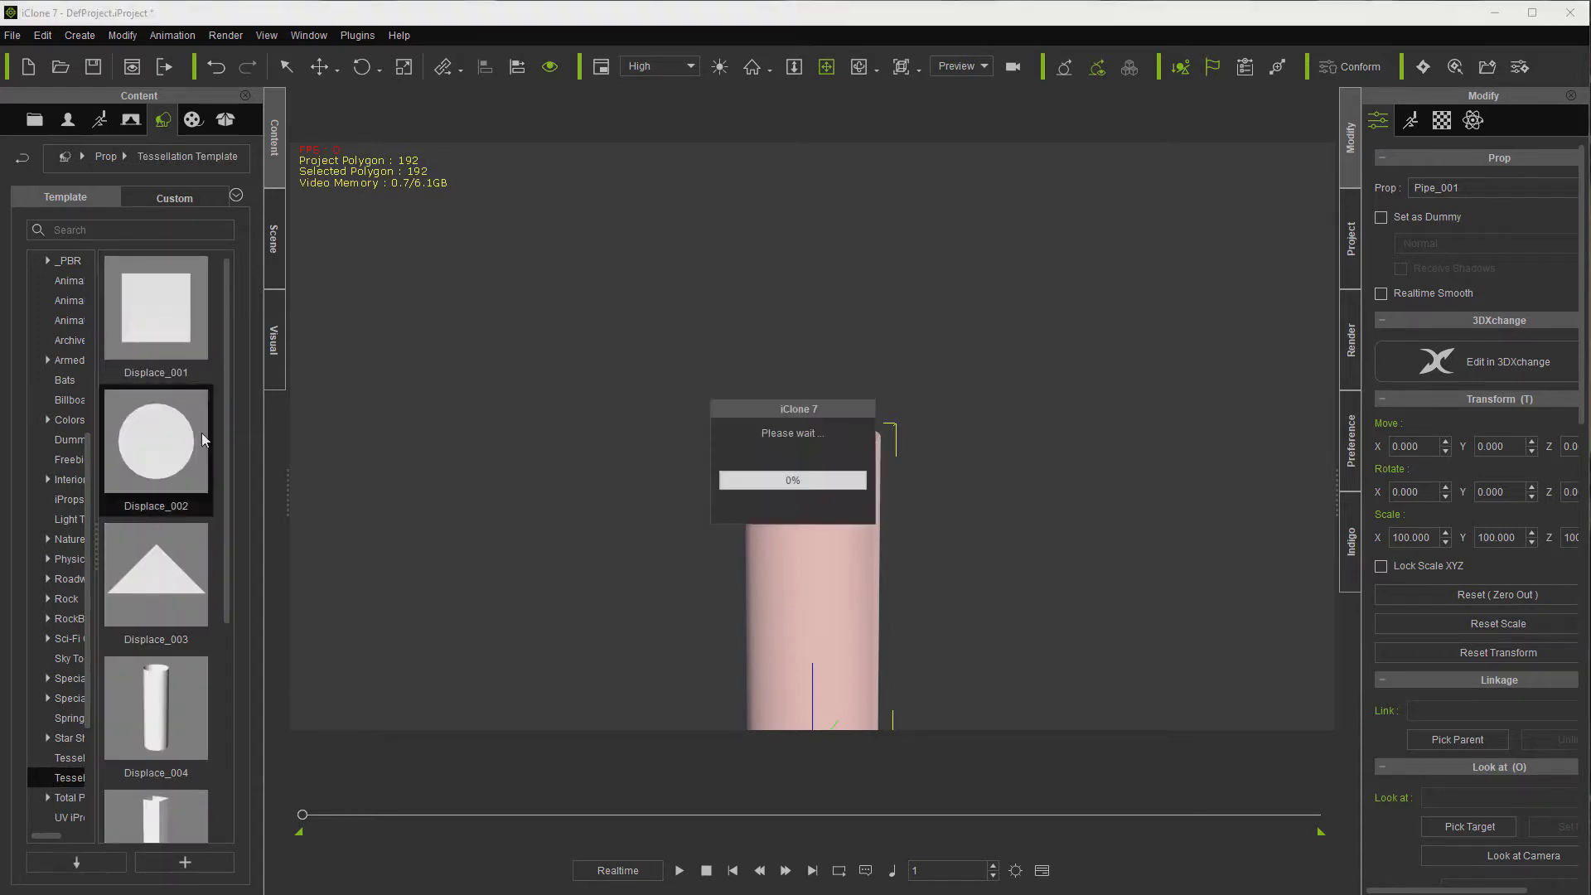
click(323, 68)
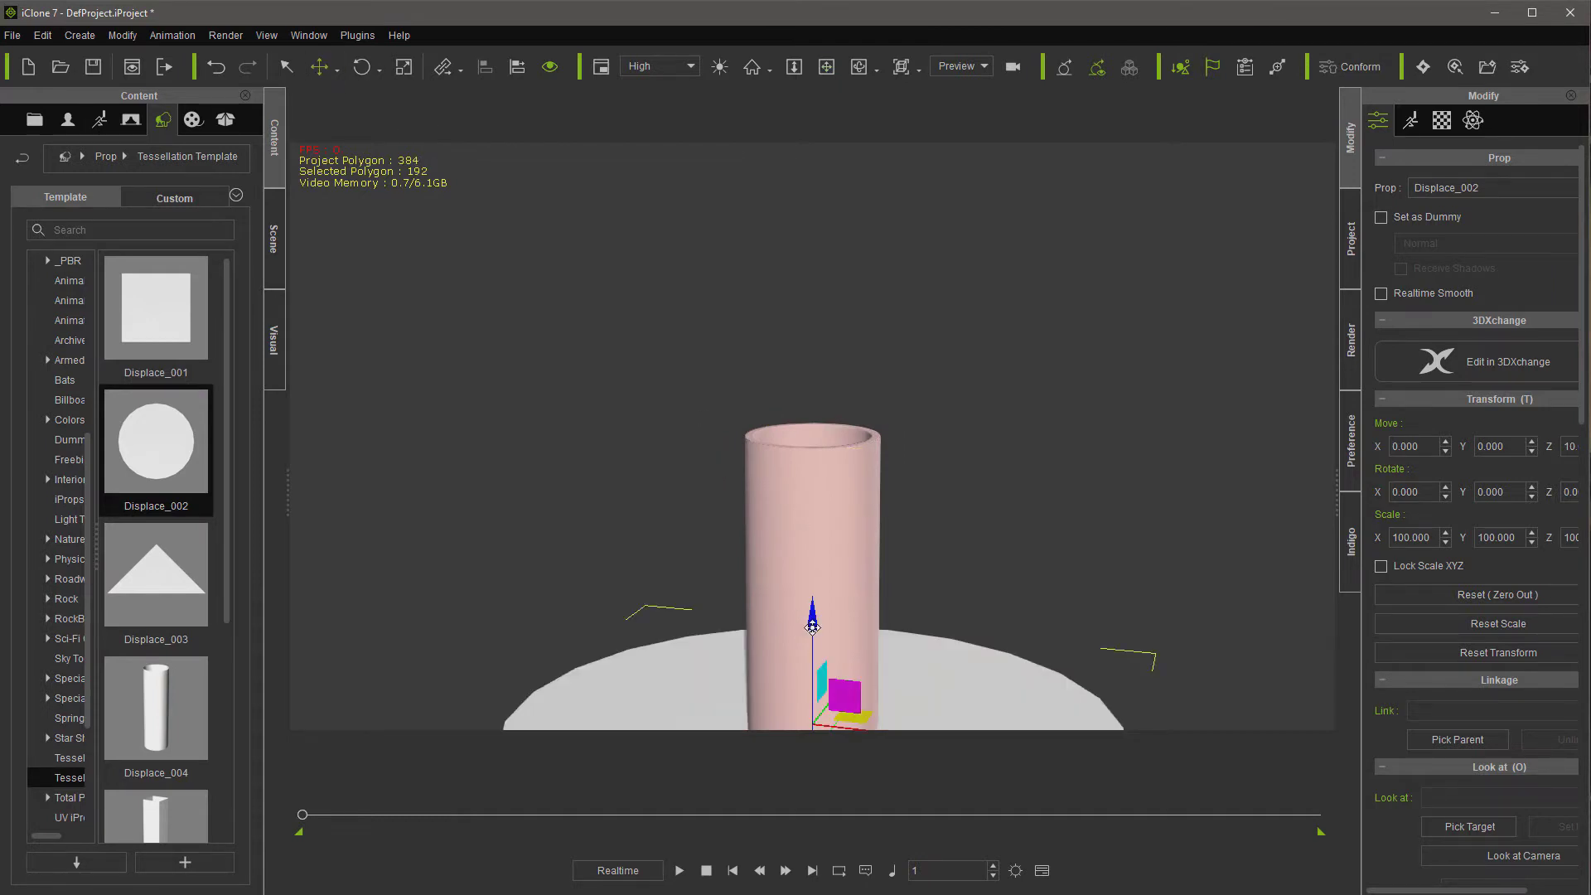
drag(811, 626, 825, 510)
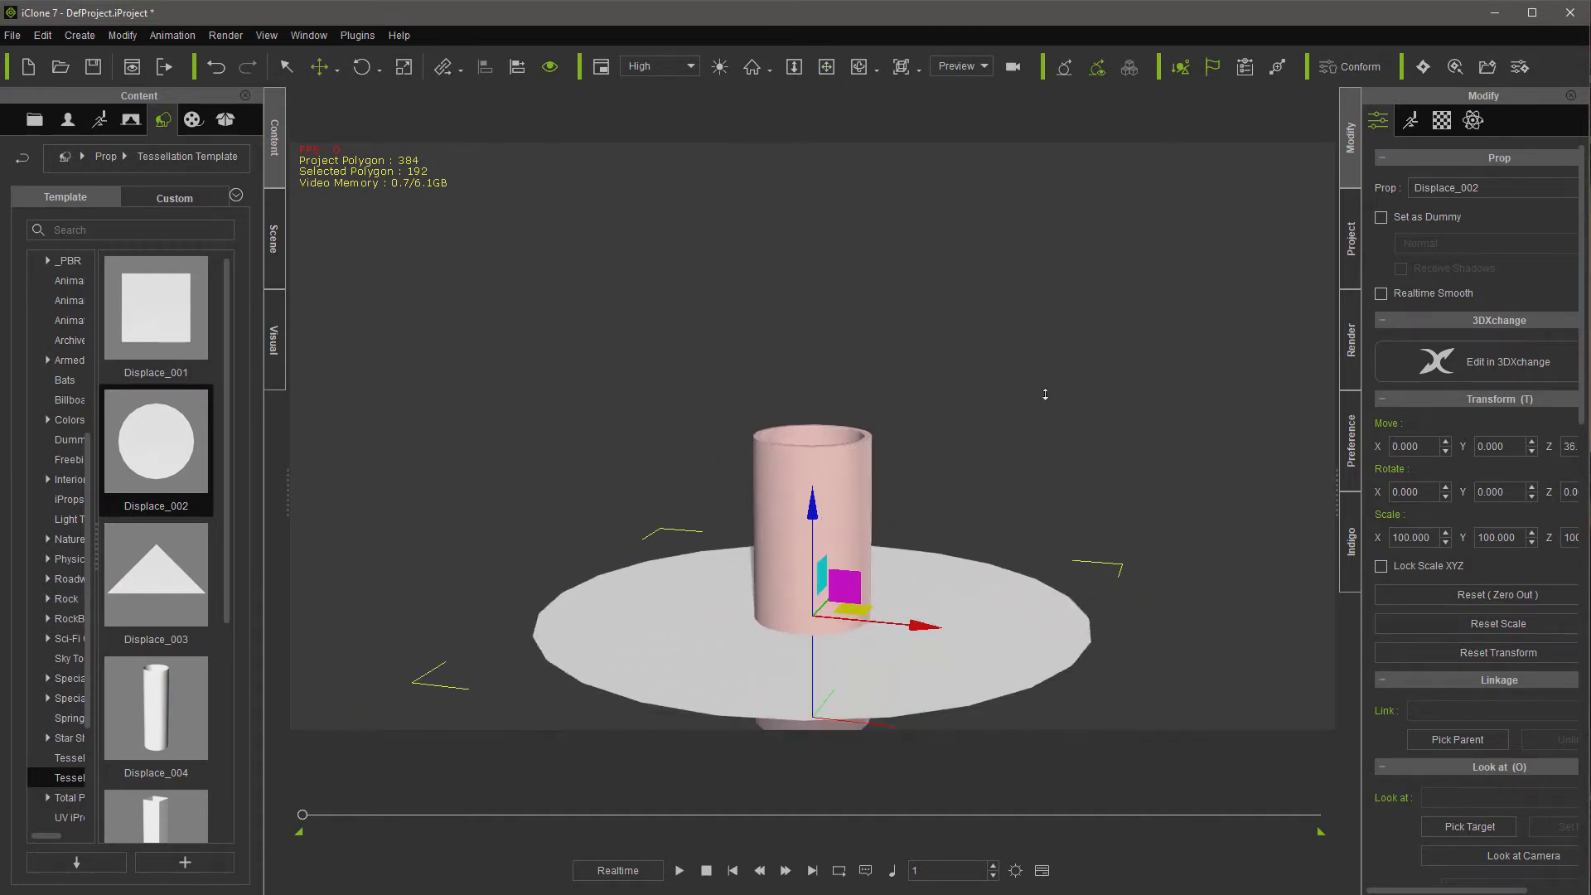
scroll(1034, 417, down, 1)
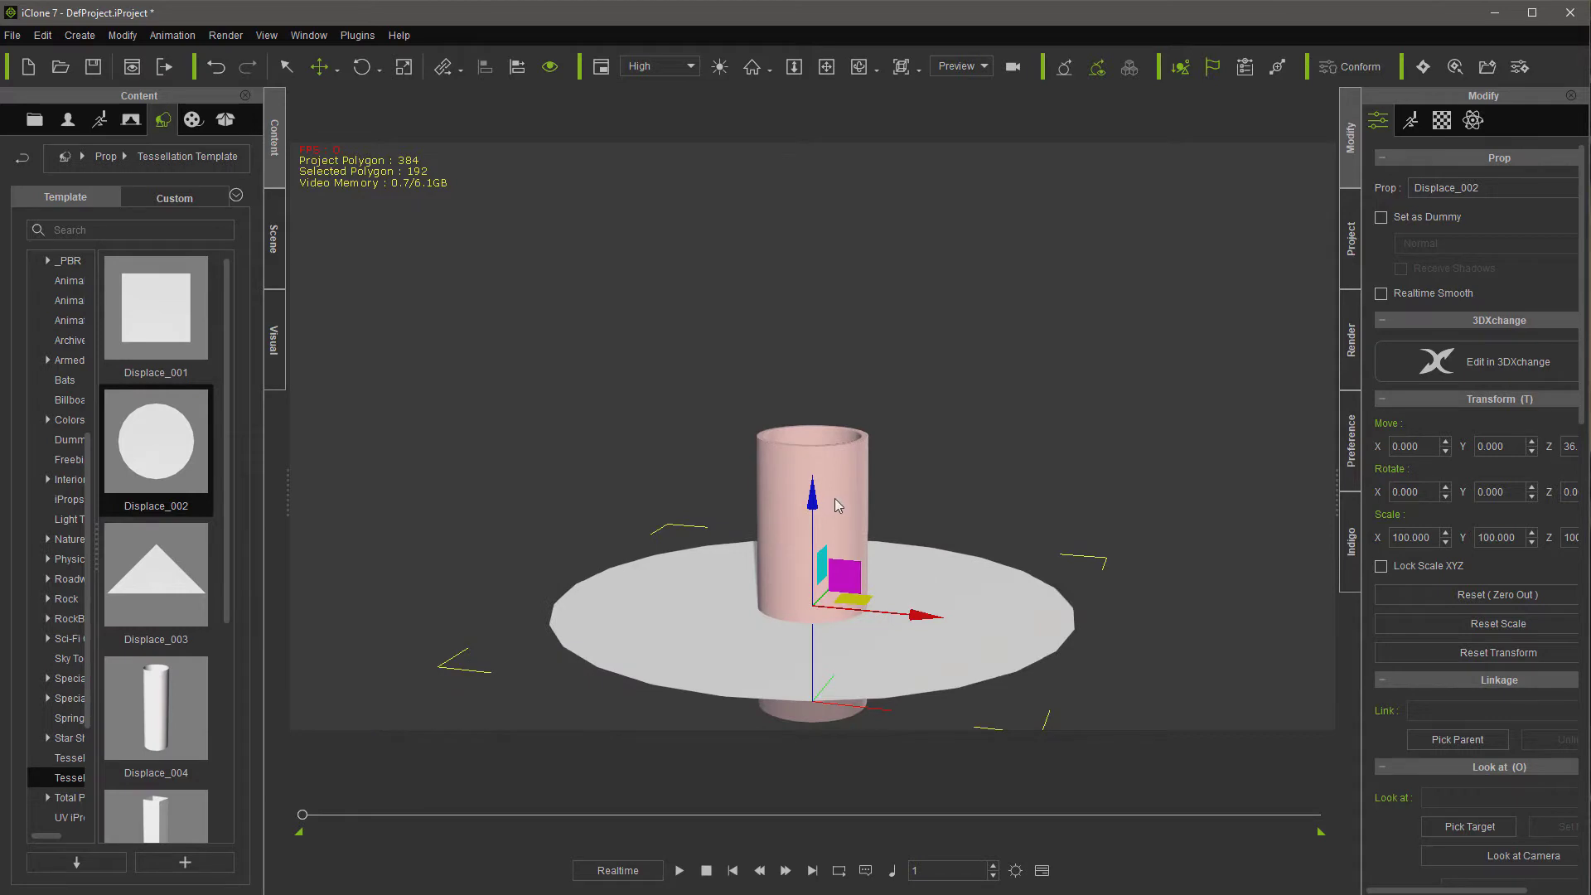
- Squash the pipe into a short, wide ring by scaling it
click(837, 505)
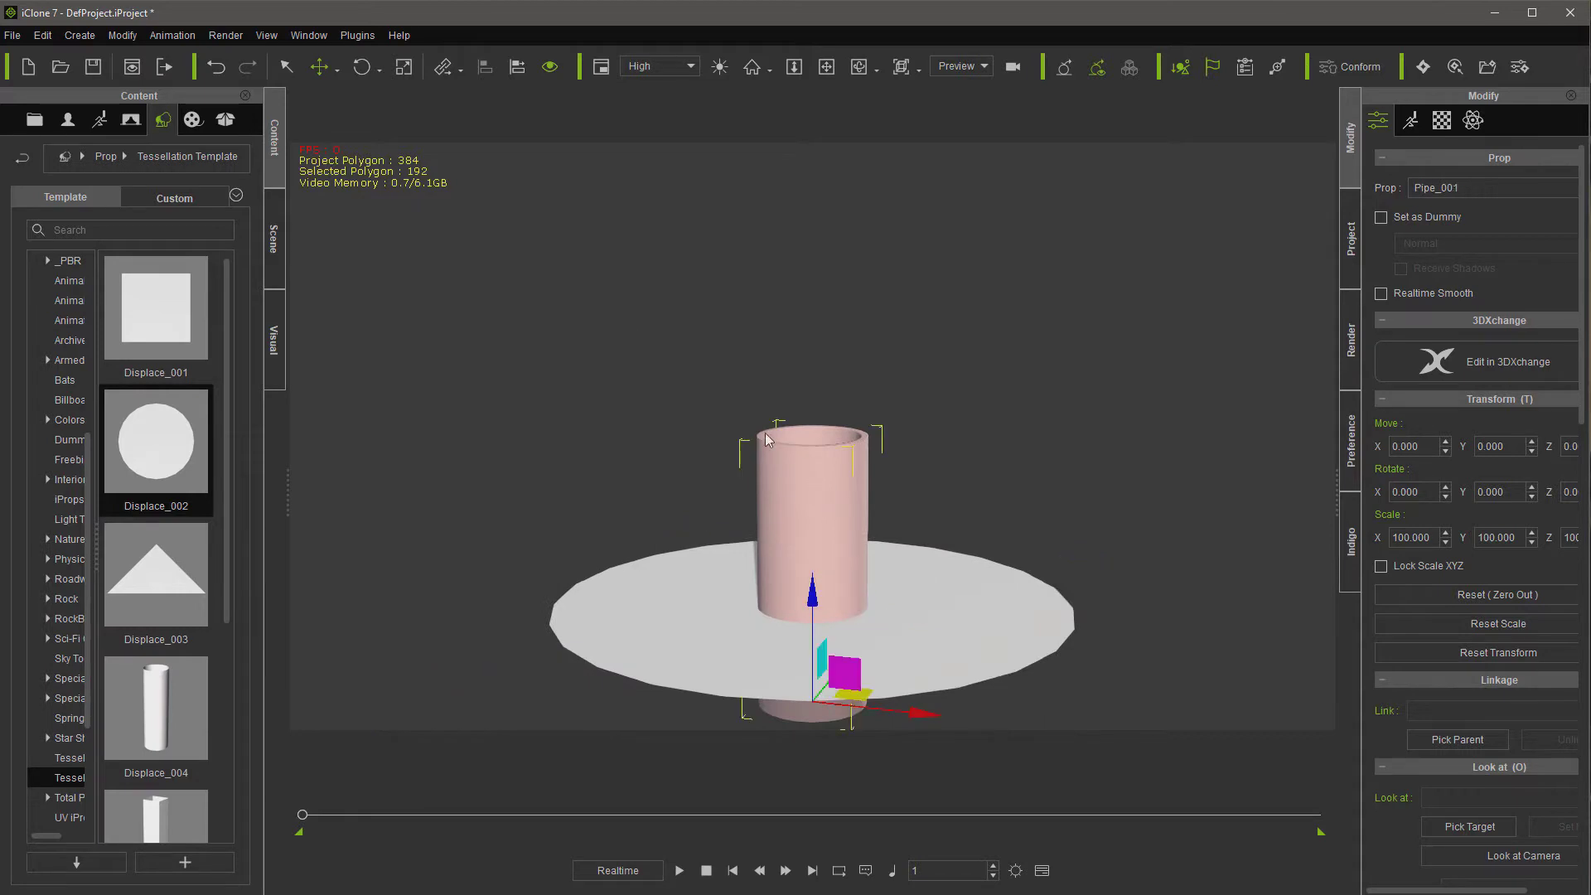
click(404, 68)
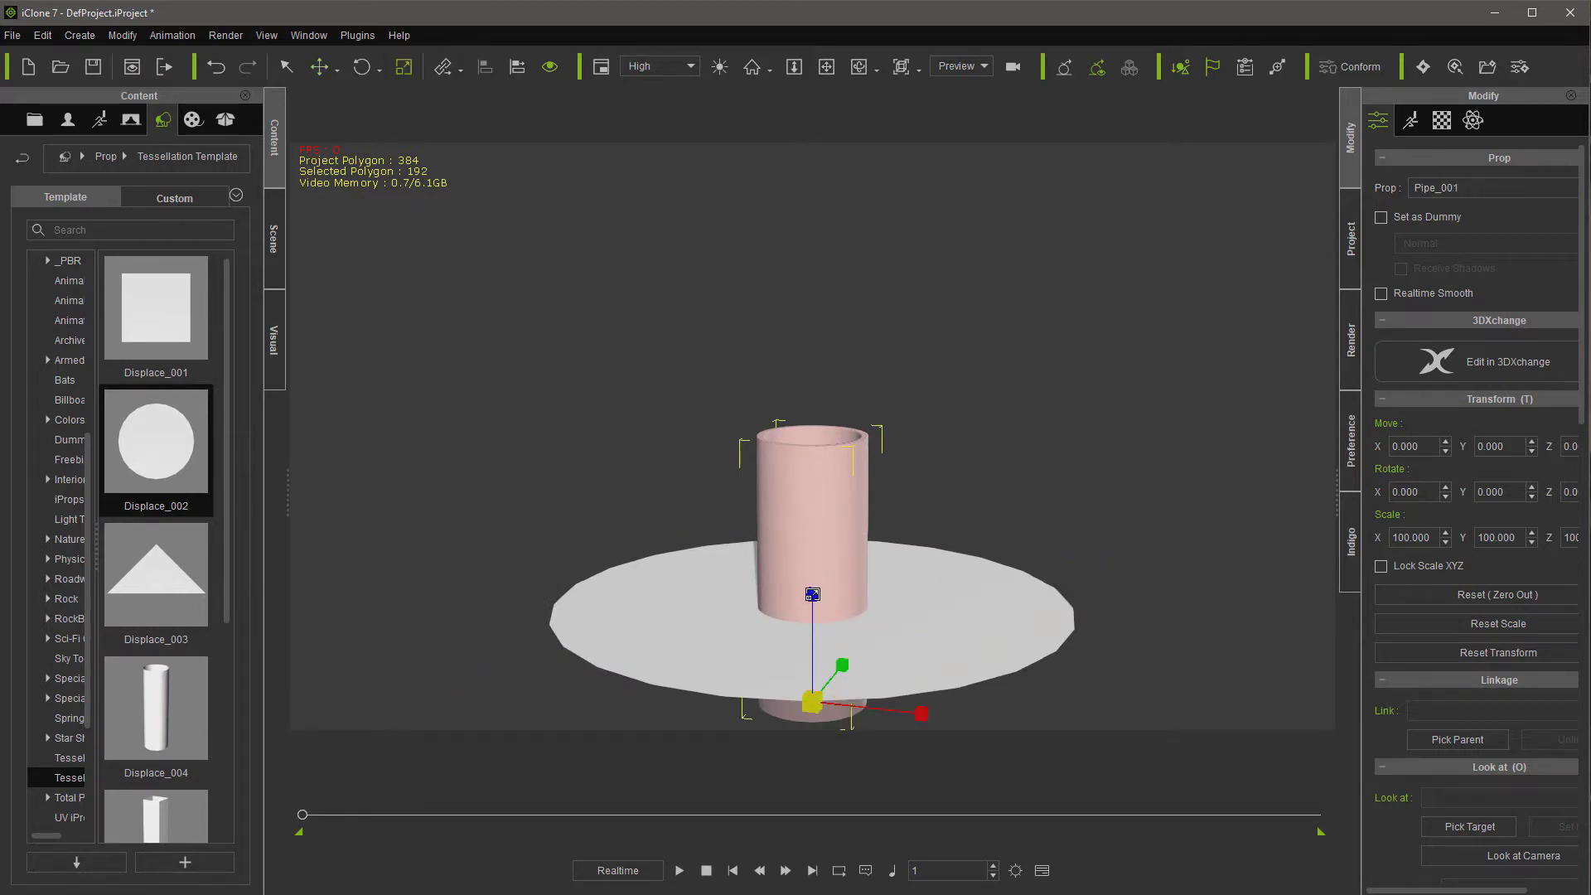
drag(814, 596, 812, 606)
drag(839, 701, 940, 612)
drag(813, 596, 808, 725)
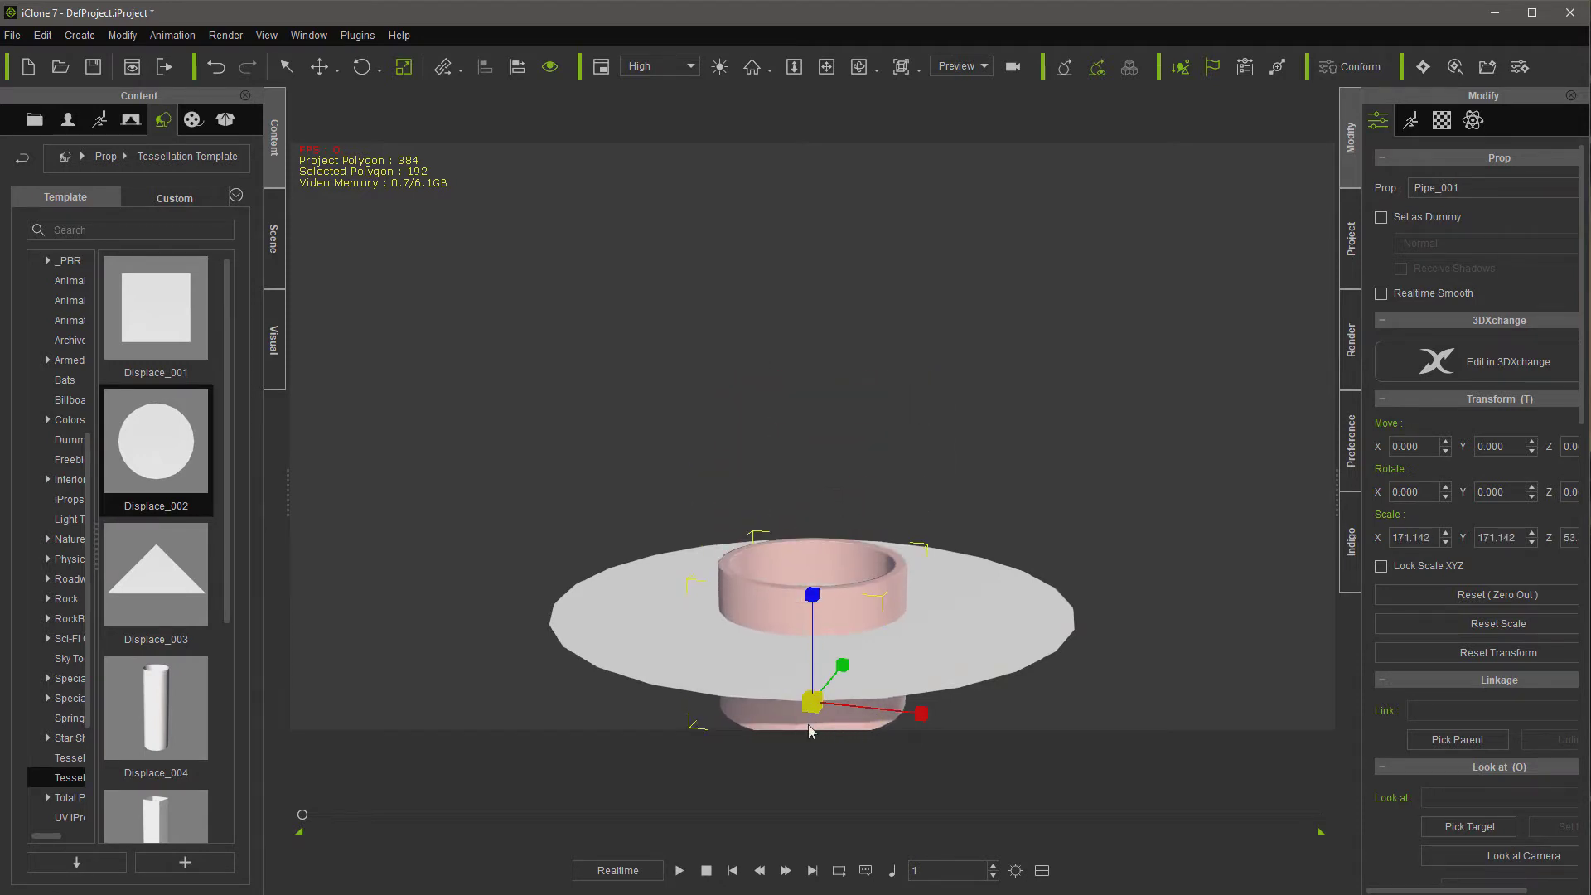
- Shrink the disc to 35.993 and raise it inside the ring's rim
click(993, 669)
drag(813, 607, 733, 784)
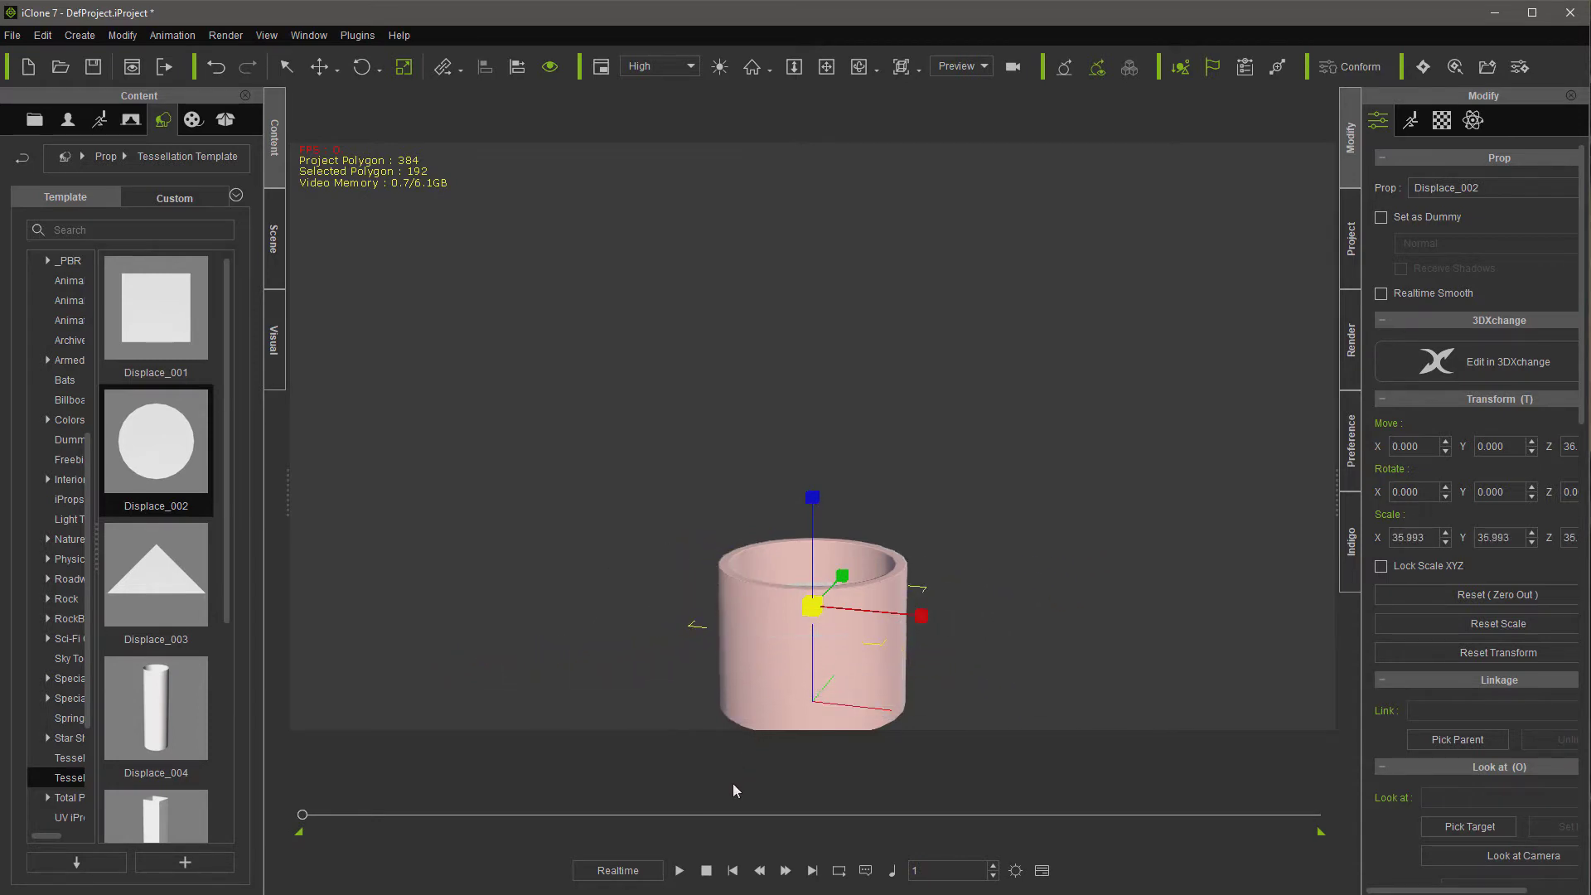
click(319, 66)
drag(806, 503, 813, 484)
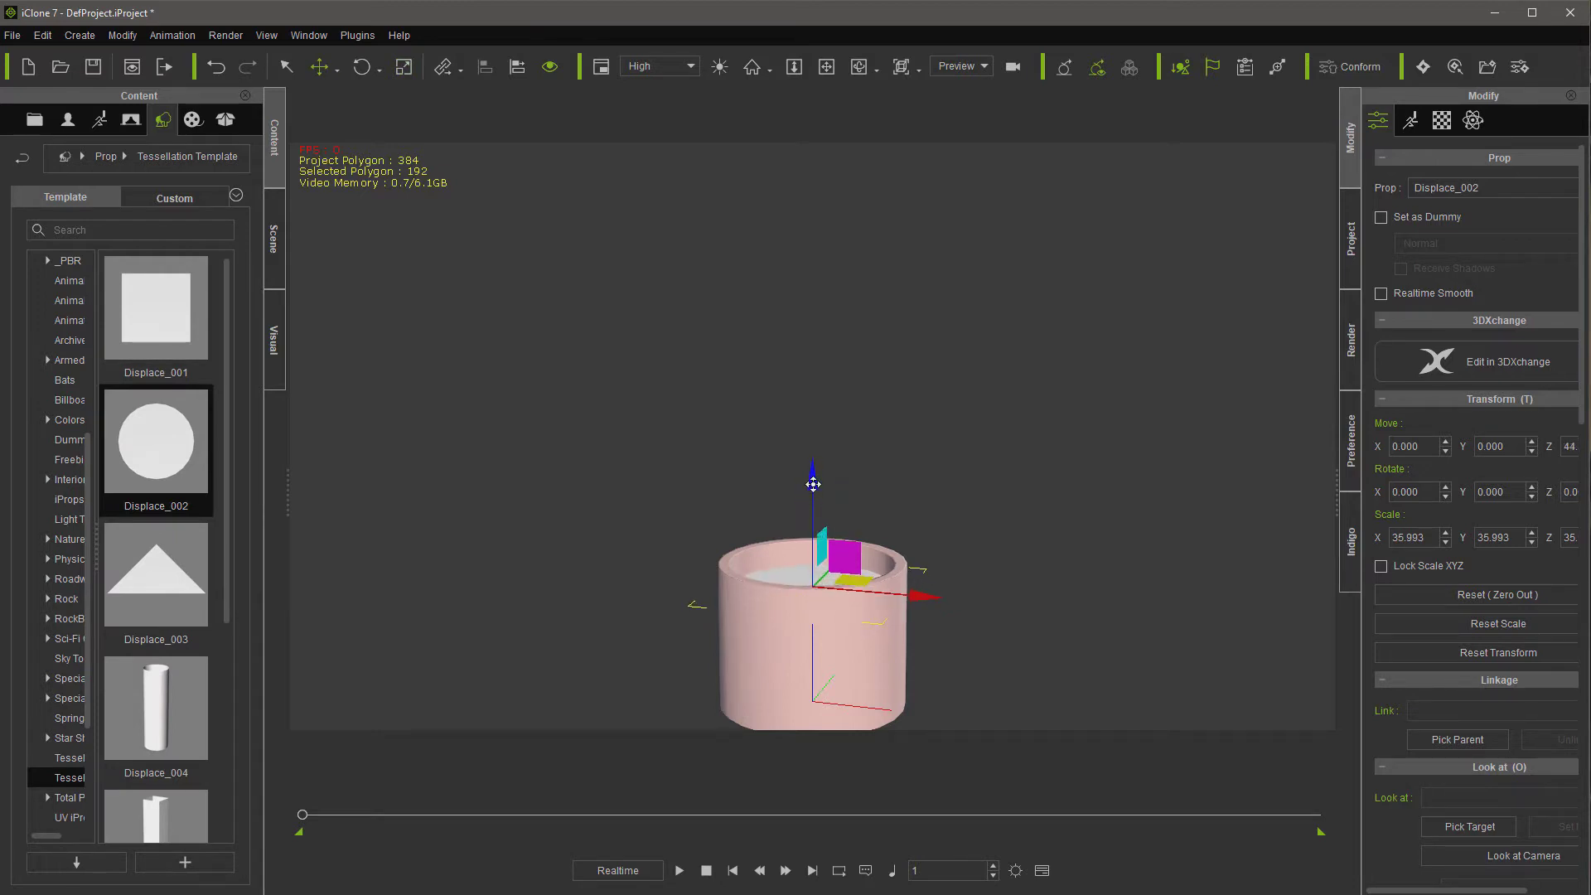
click(859, 66)
drag(845, 312, 843, 448)
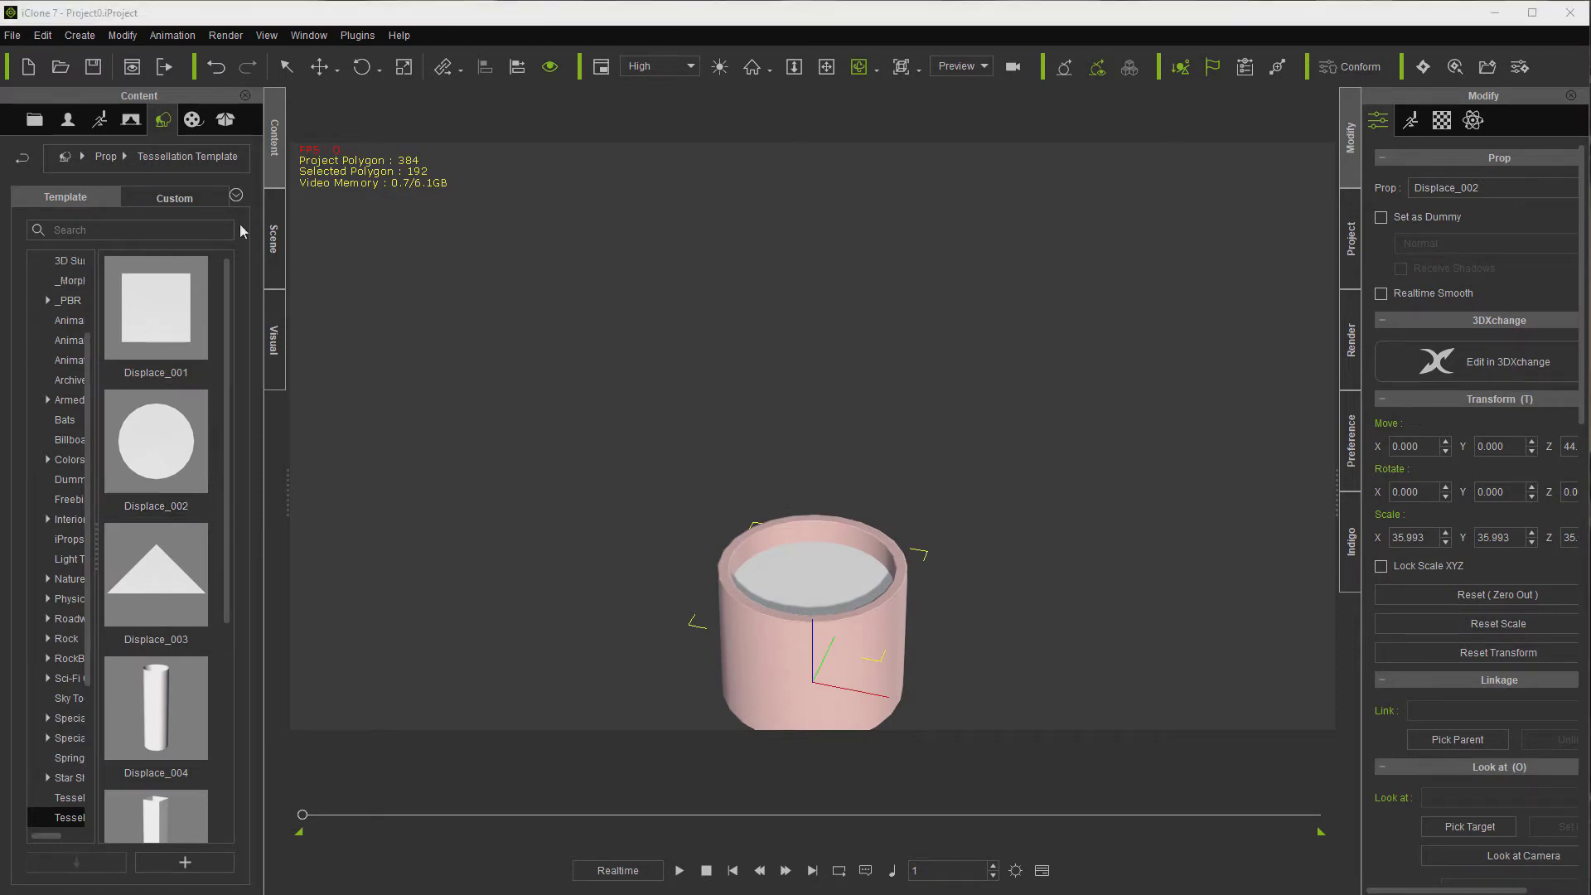
- Apply the stones_001 Substance material to the Displace_002 disc
click(191, 122)
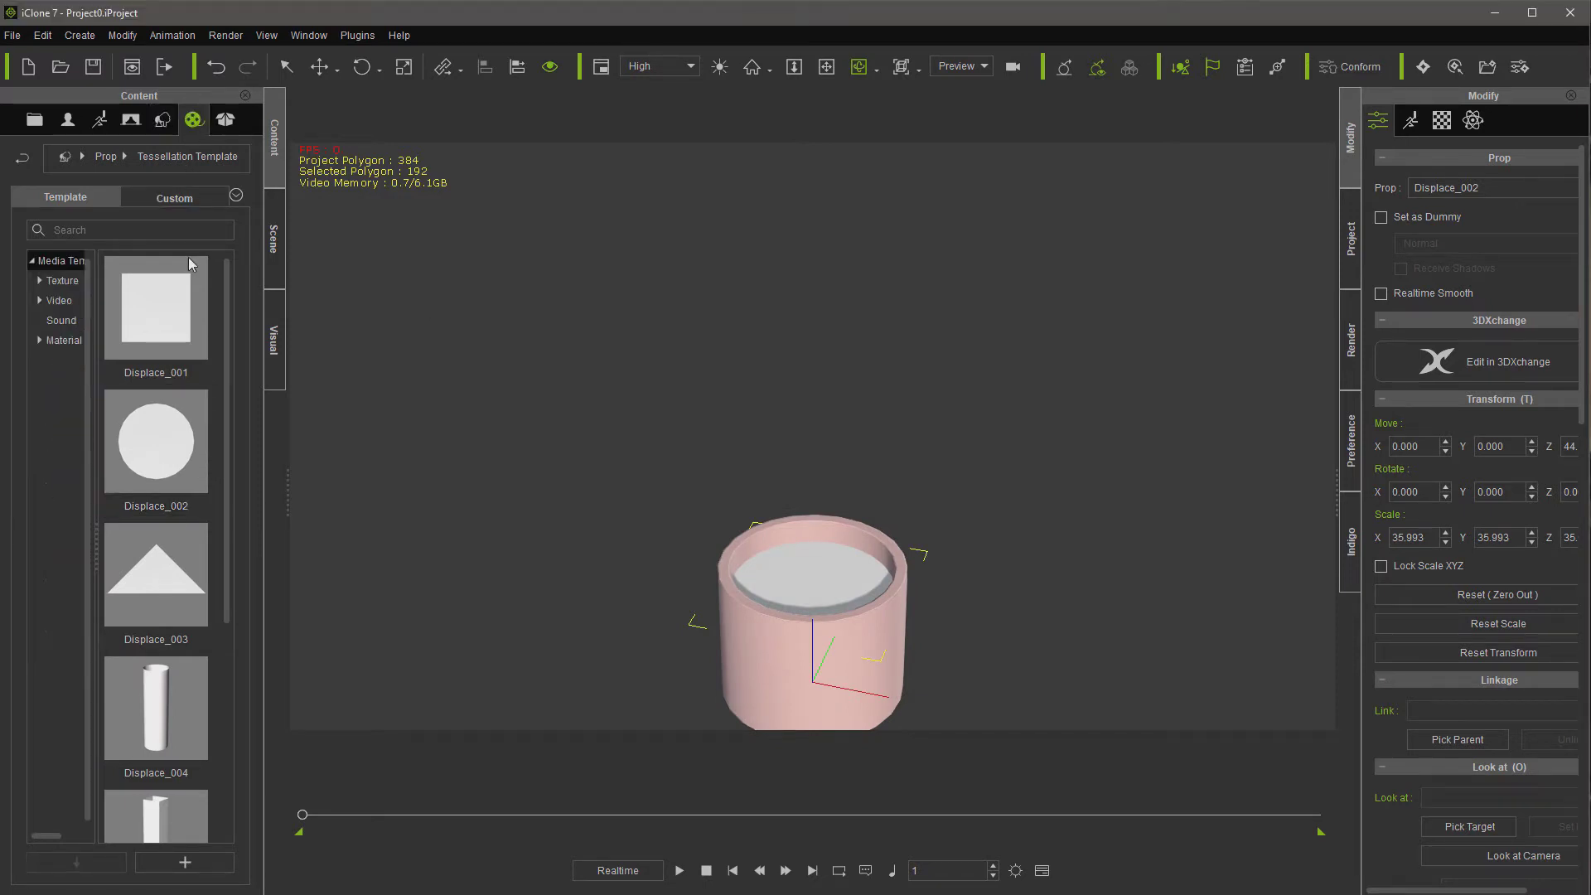
click(40, 340)
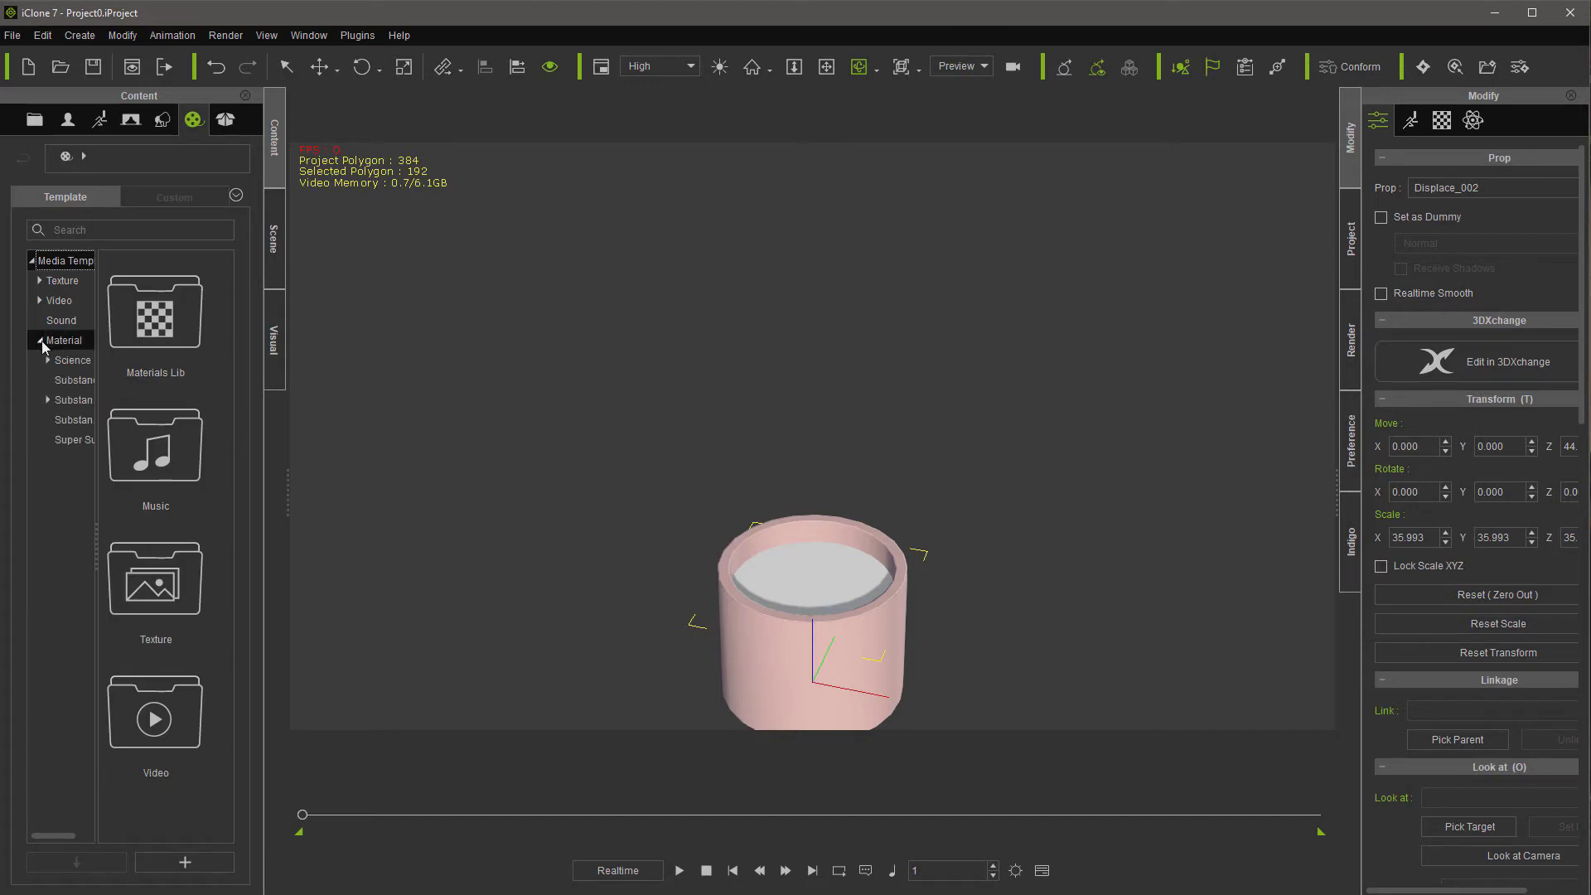
click(64, 380)
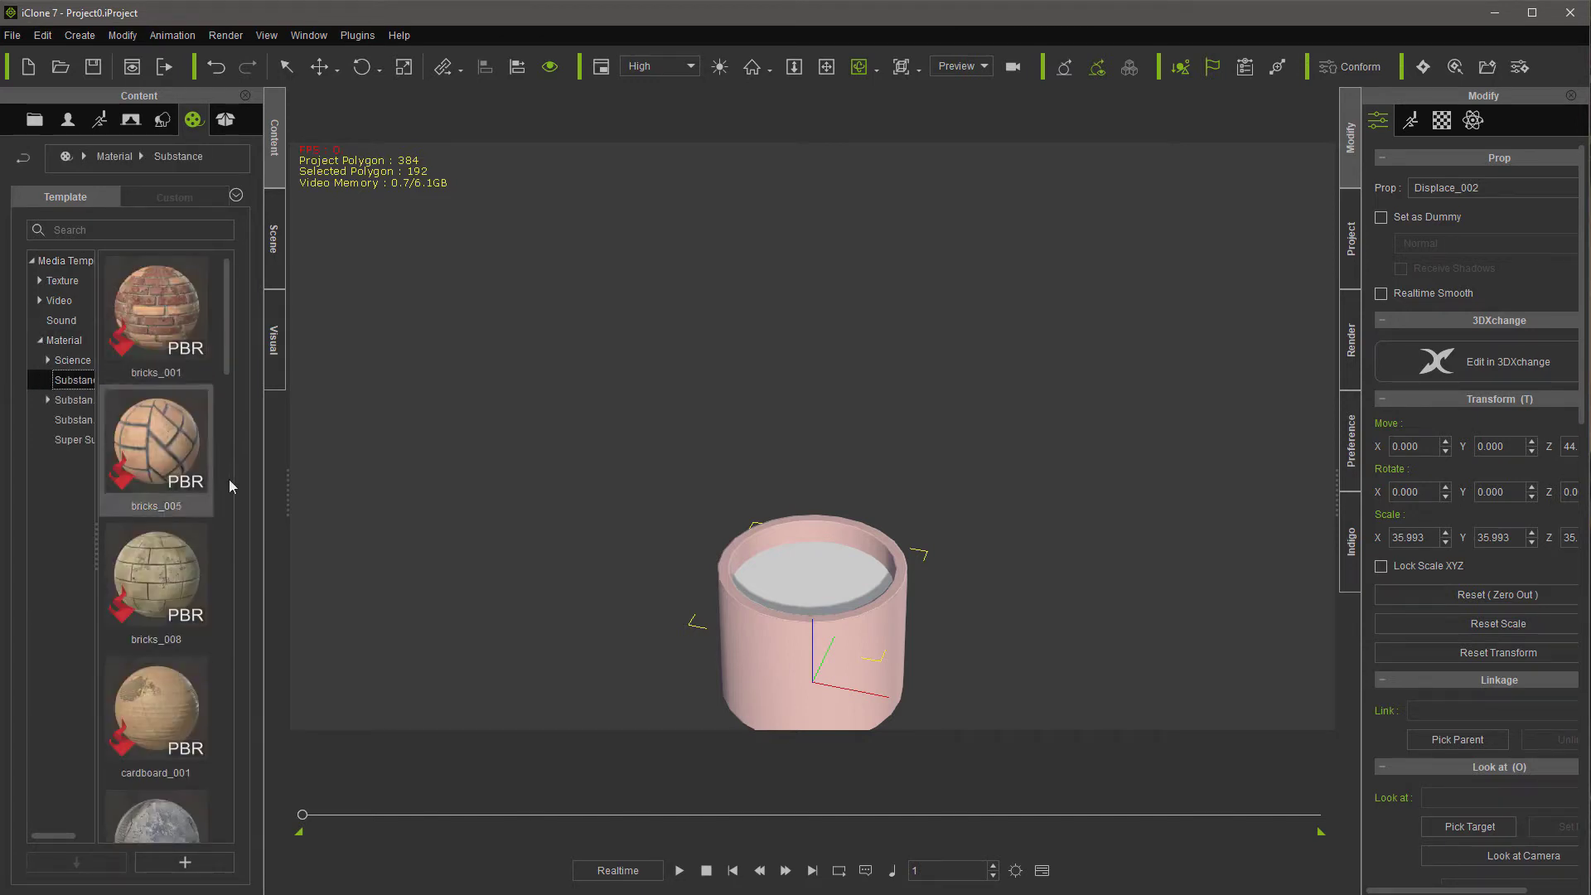
scroll(231, 375, down, 1)
scroll(230, 375, down, 9)
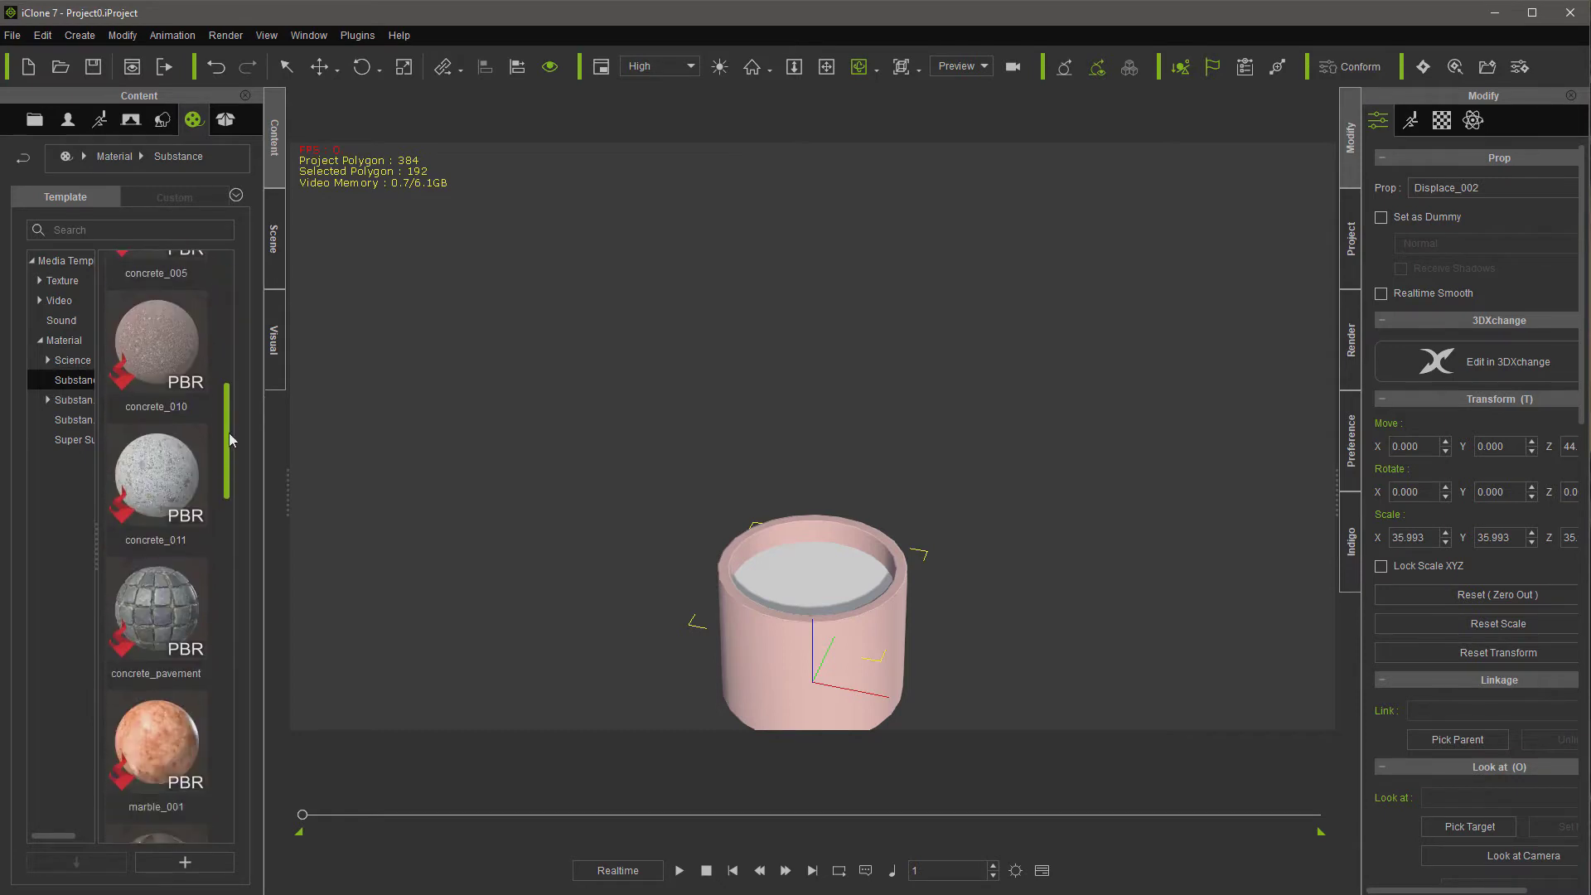
drag(223, 497, 768, 569)
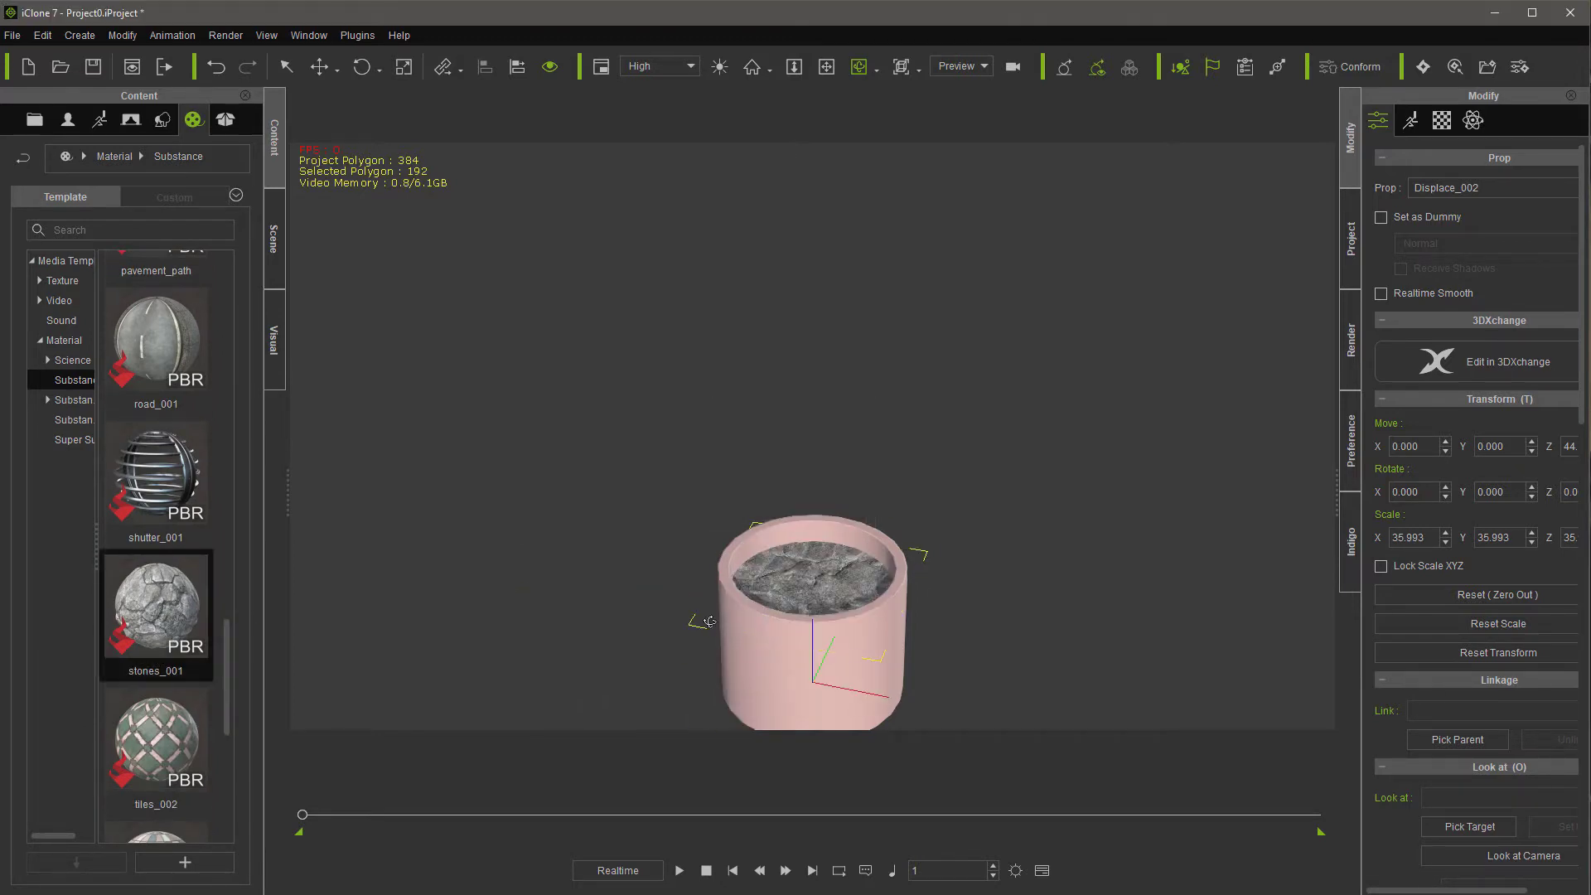
scroll(799, 576, up, 3)
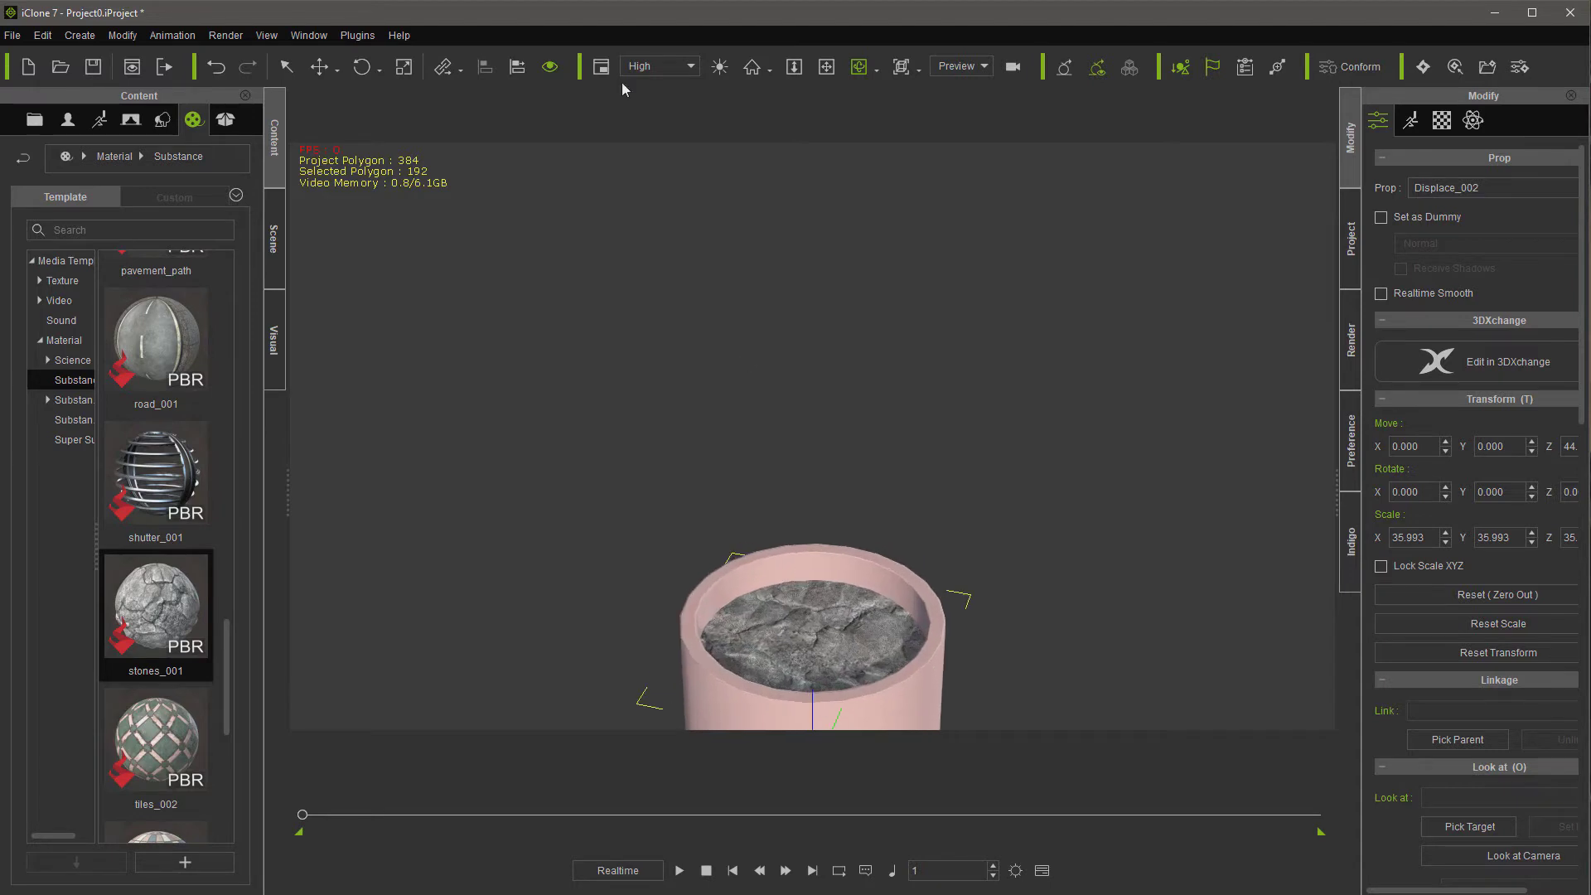
- Reframe the planter higher in view and show the disc's material settings
click(827, 66)
drag(898, 366, 903, 263)
scroll(860, 365, up, 4)
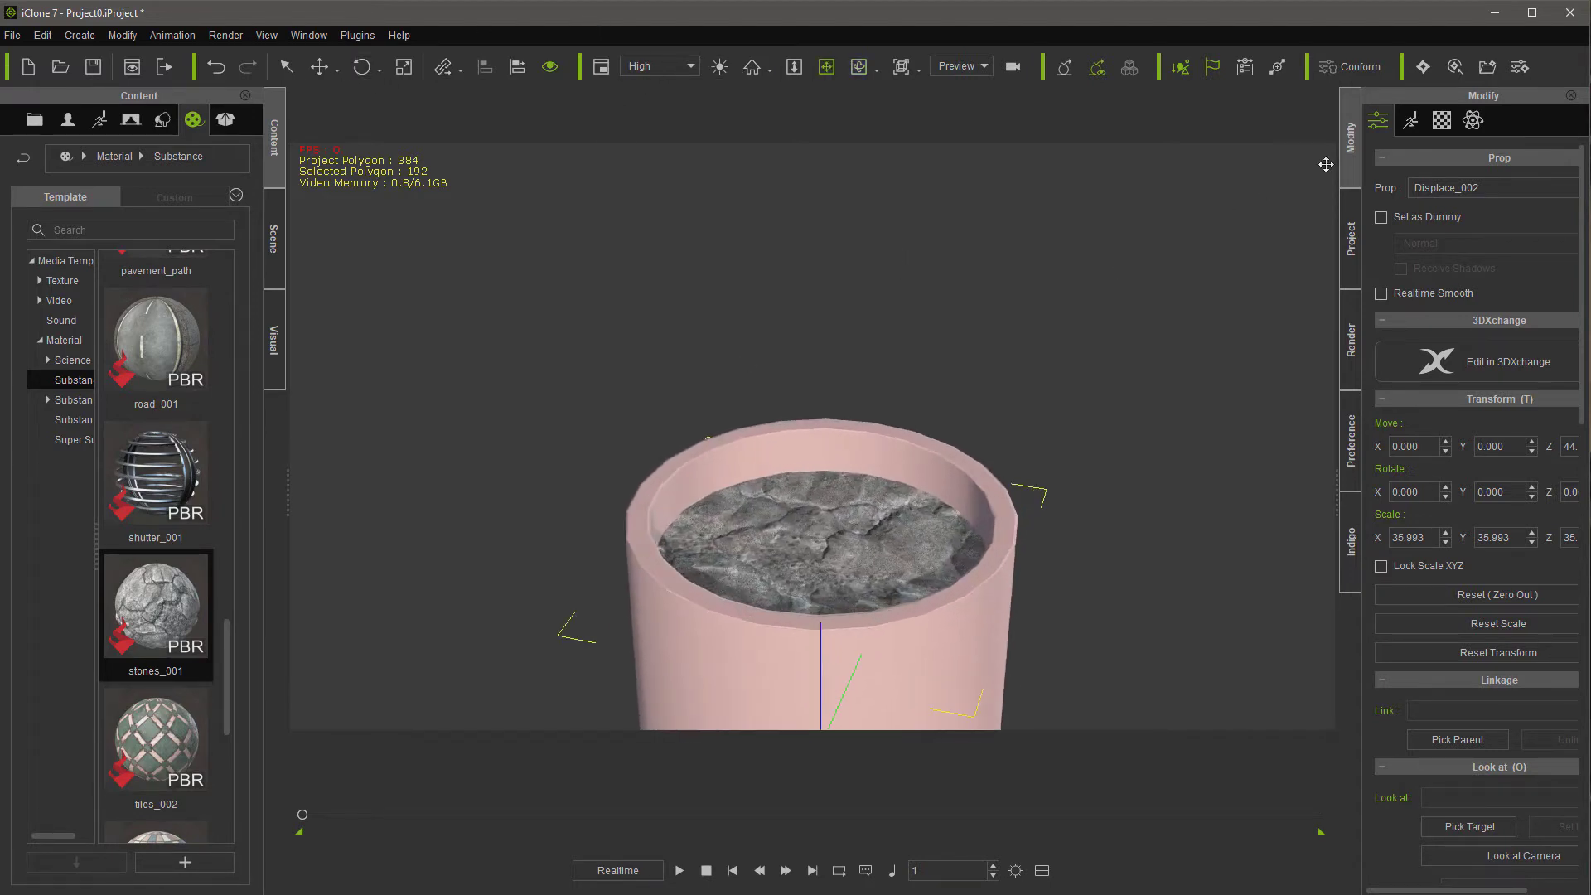
click(1443, 121)
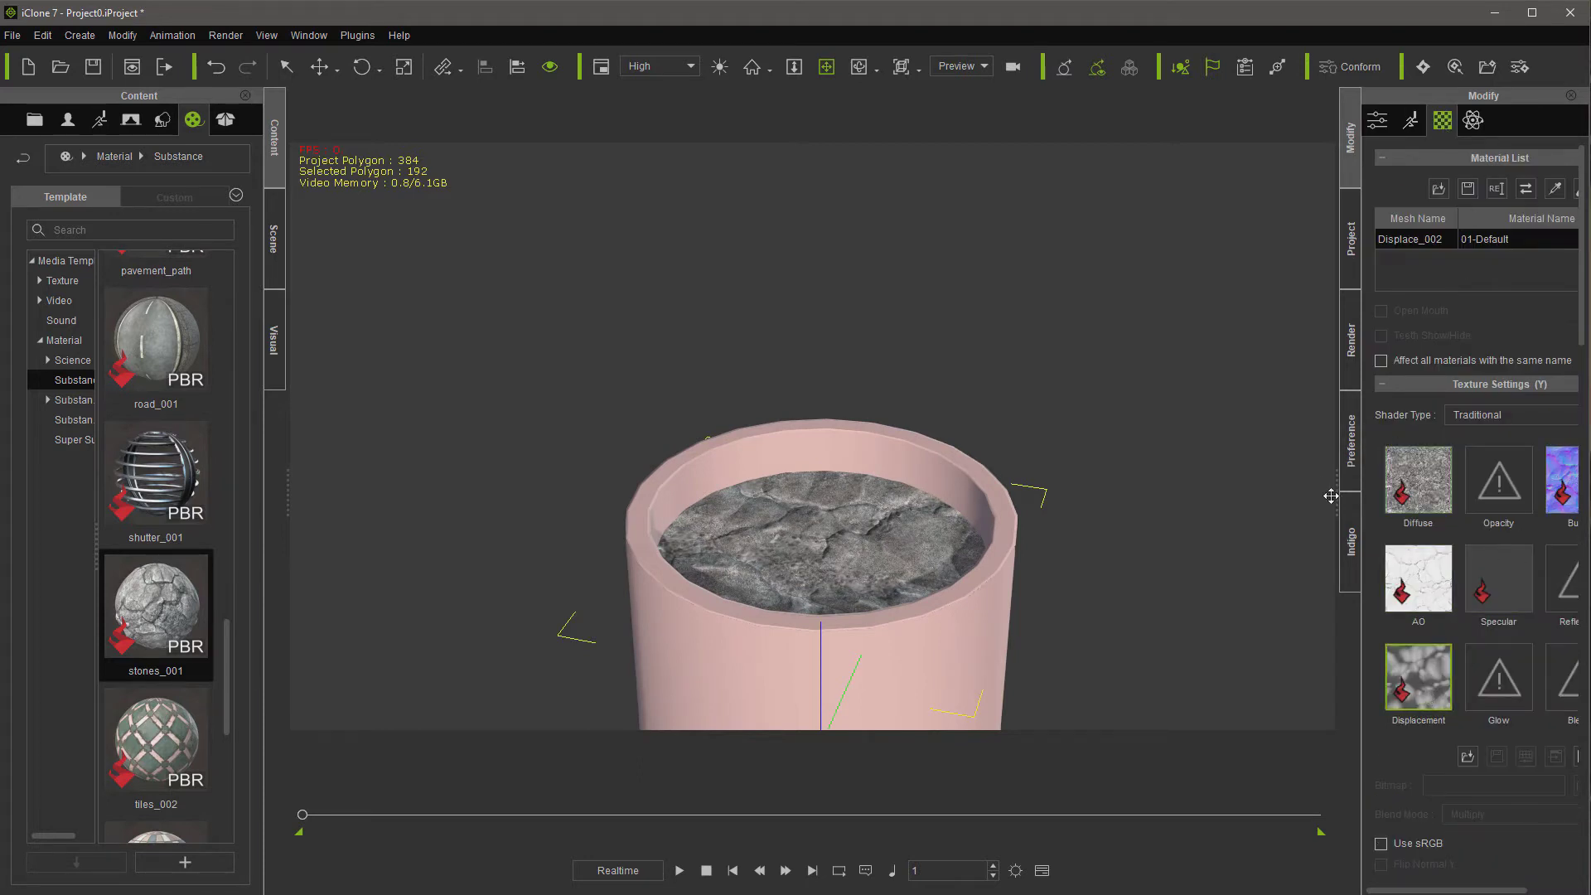
- Widen the settings panel and raise the stones' displacement strength to 300
drag(1335, 497, 1191, 498)
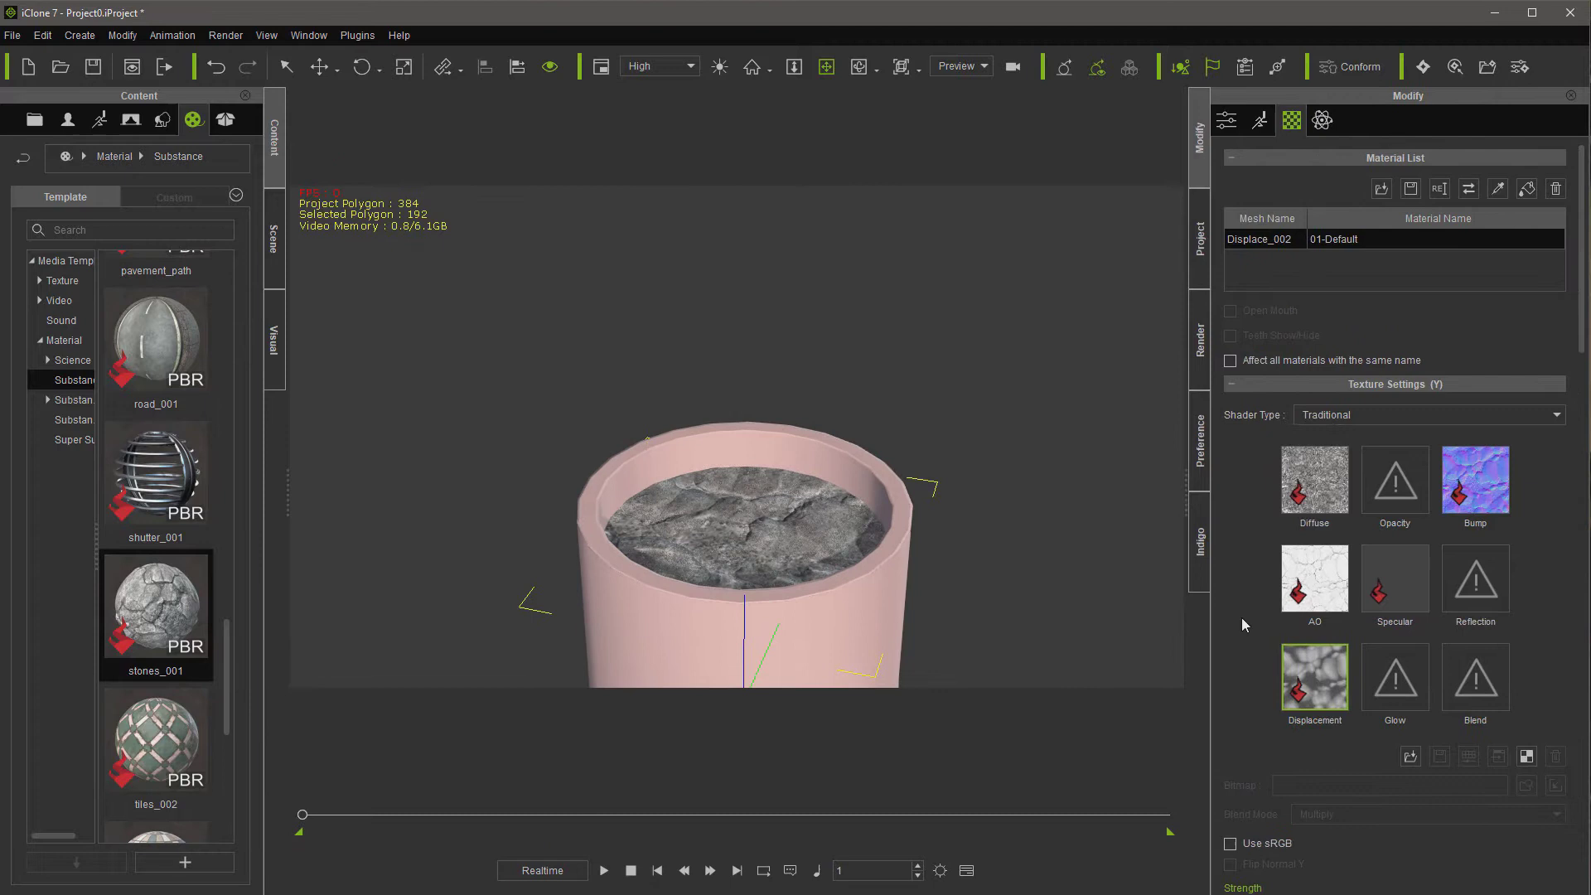
drag(1582, 321, 1581, 372)
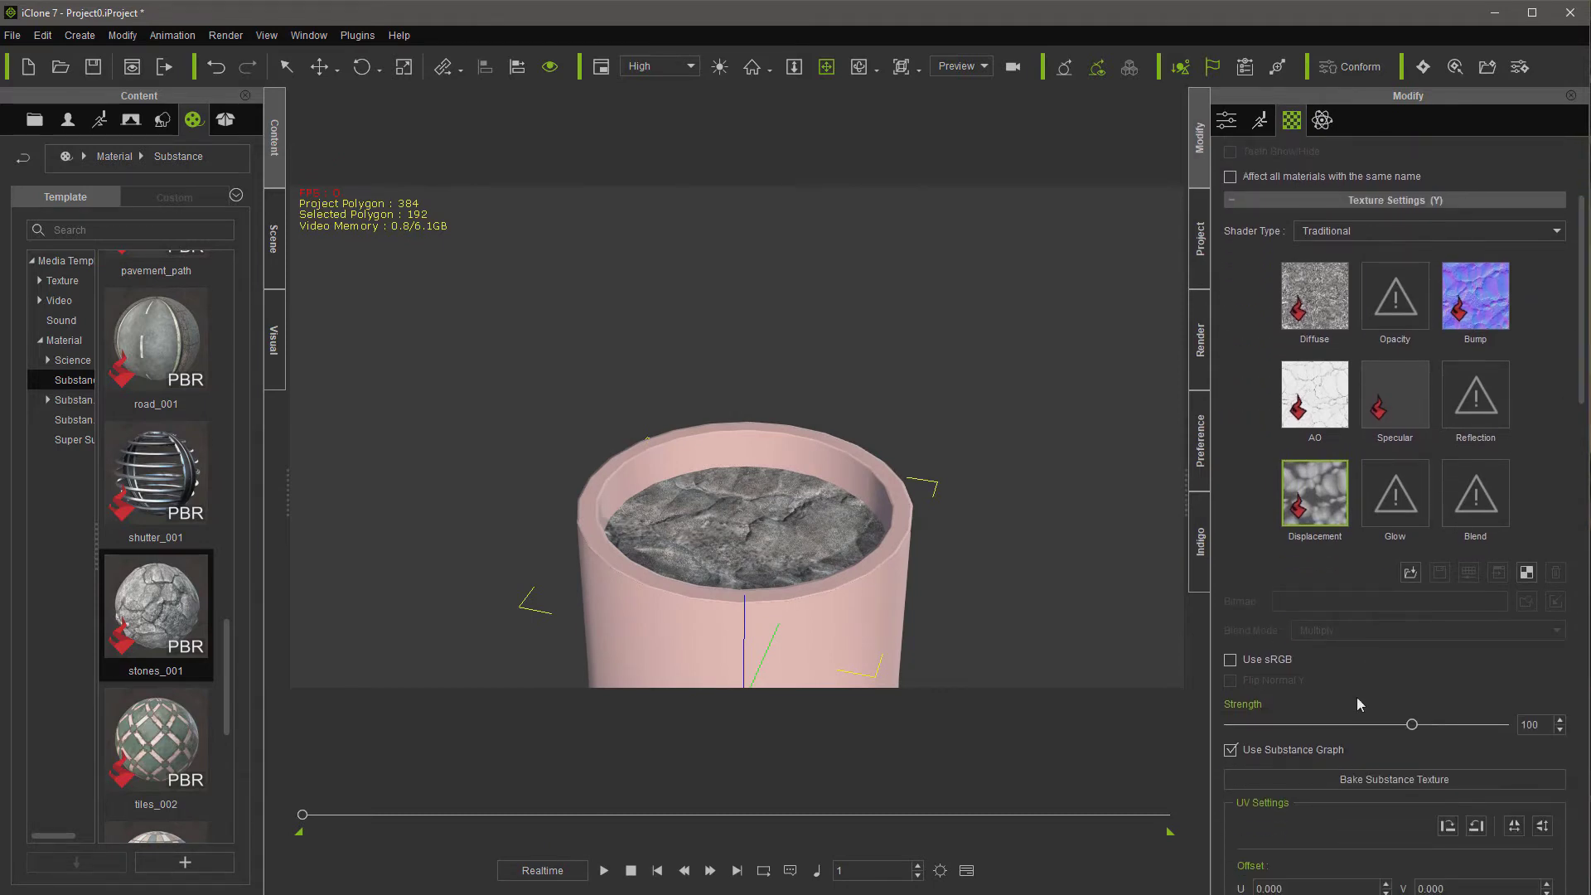
drag(1412, 725, 1588, 749)
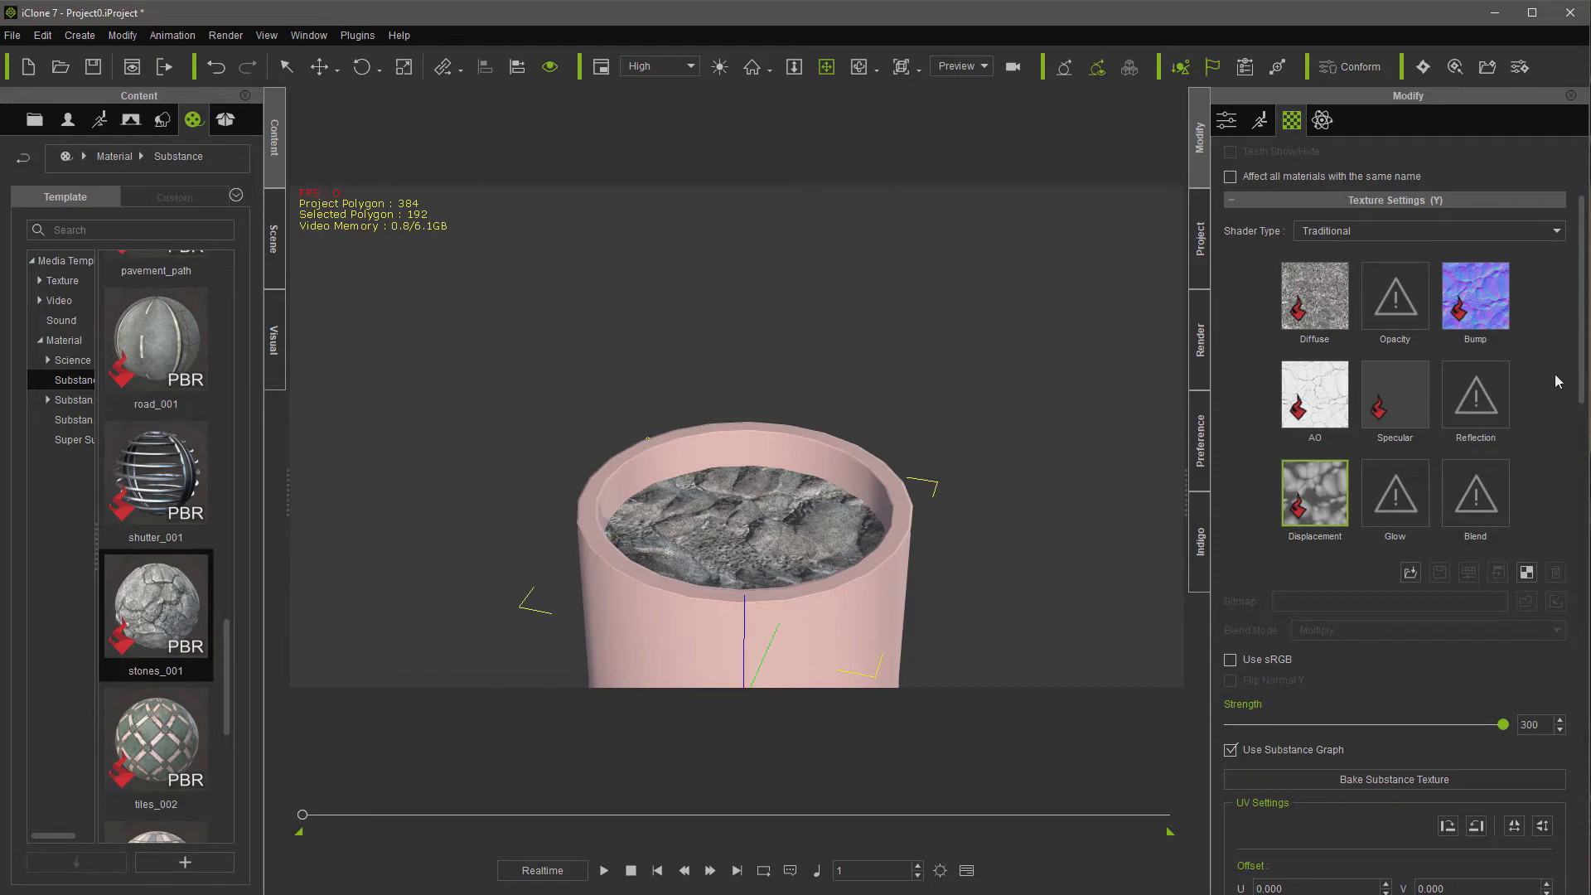
drag(1582, 347, 1569, 742)
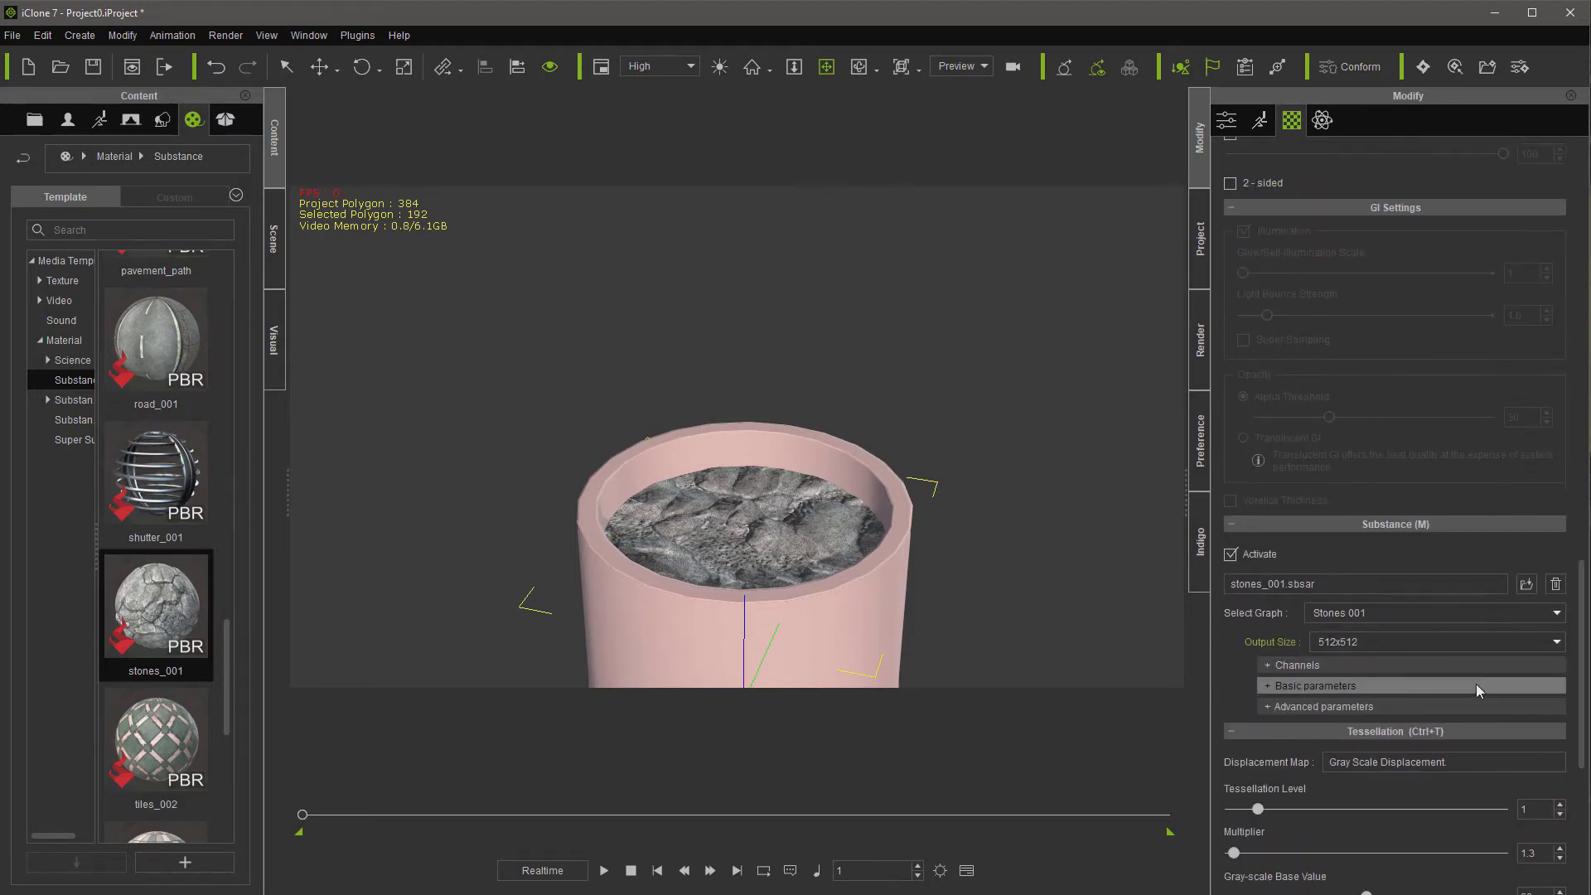
- Set output size 1024x1024, tessellation level 10 and multiplier about 12.7
click(1419, 644)
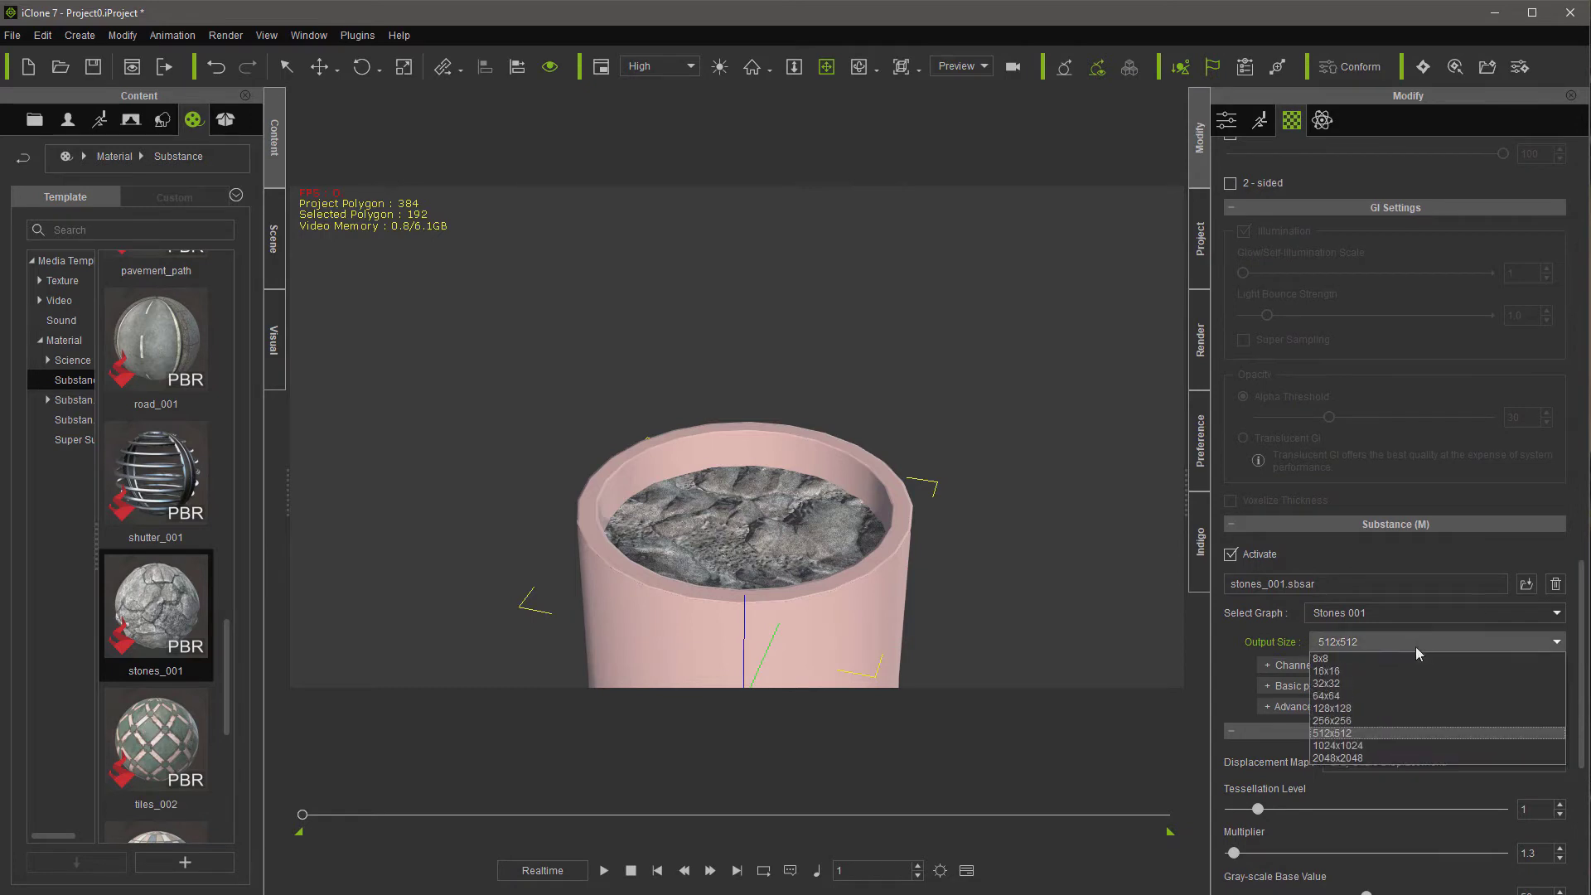
click(1343, 746)
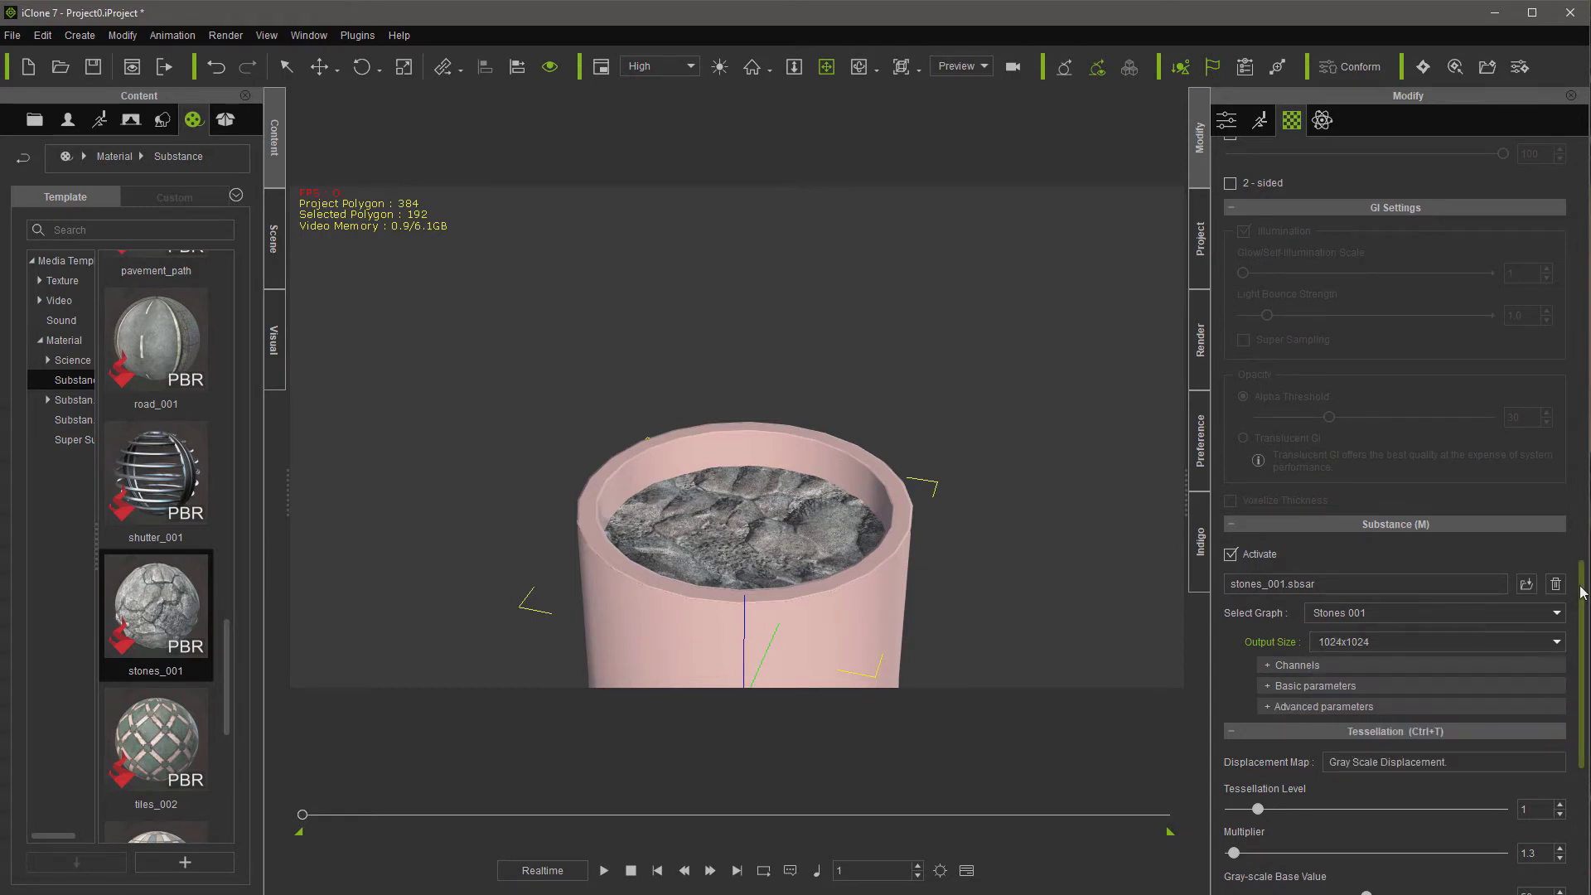
drag(1583, 591, 1583, 658)
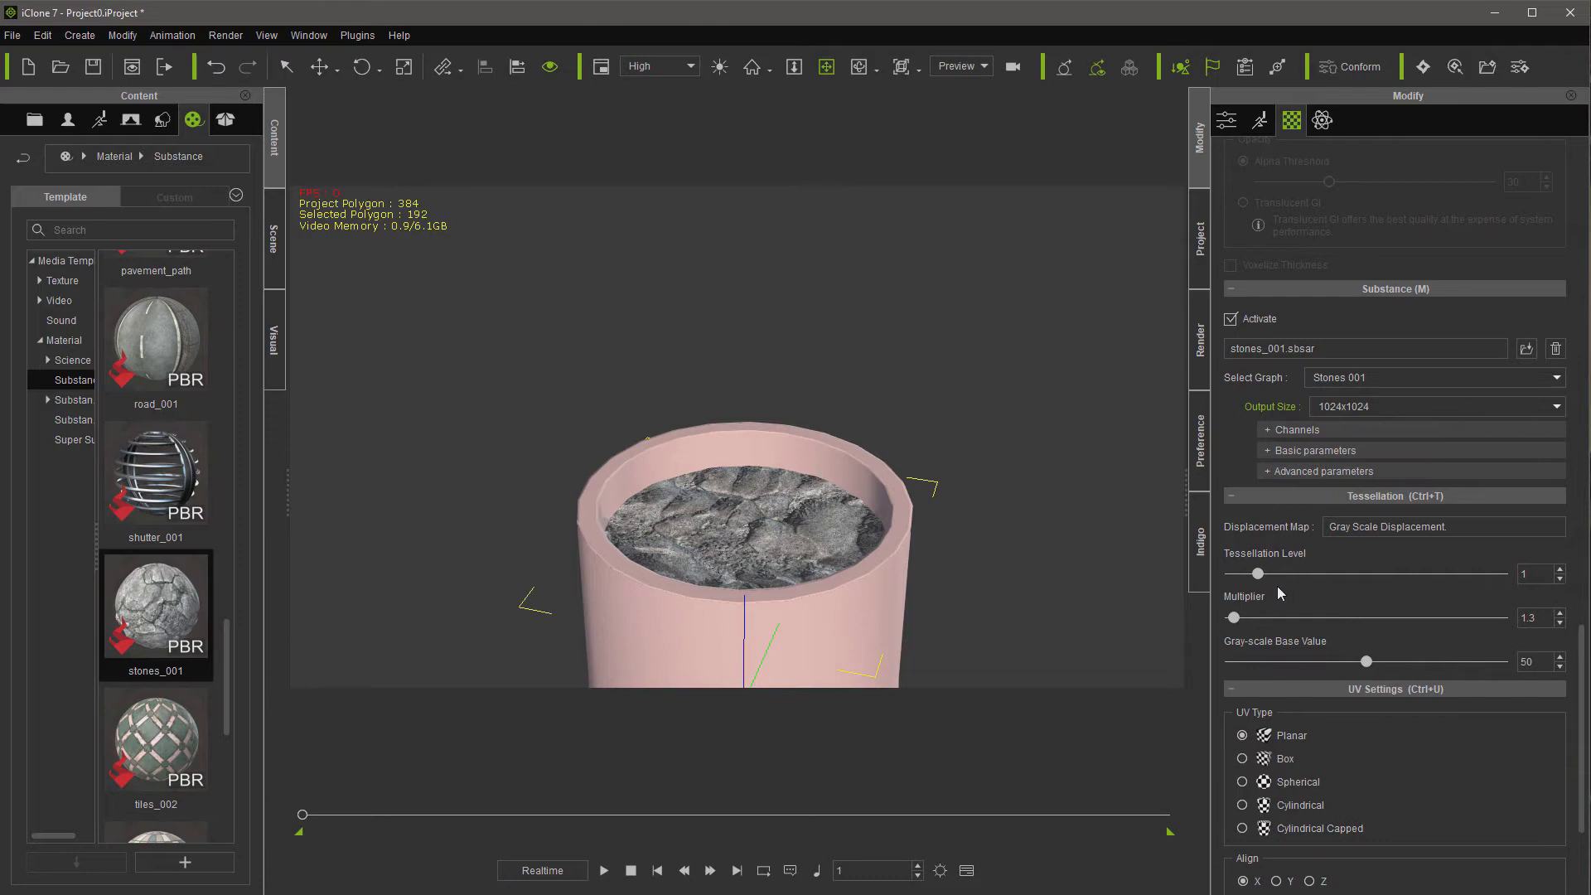
drag(1257, 574, 1502, 573)
drag(1234, 619, 1271, 624)
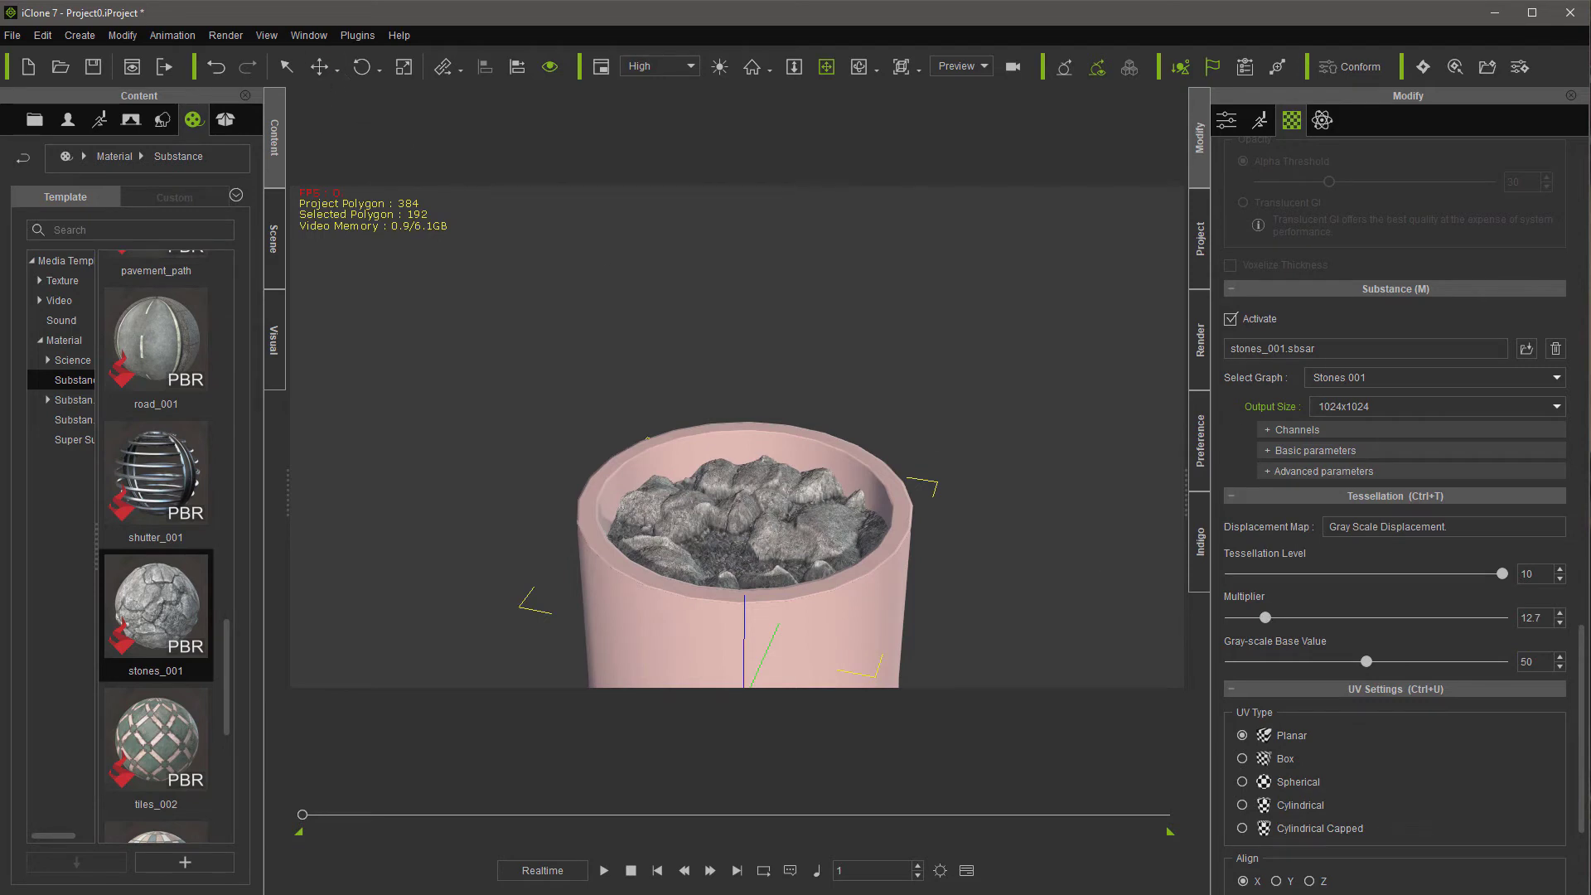
- Duplicate the stones surface upward and apply Substance Ground Foliage_001 to the copy
click(319, 66)
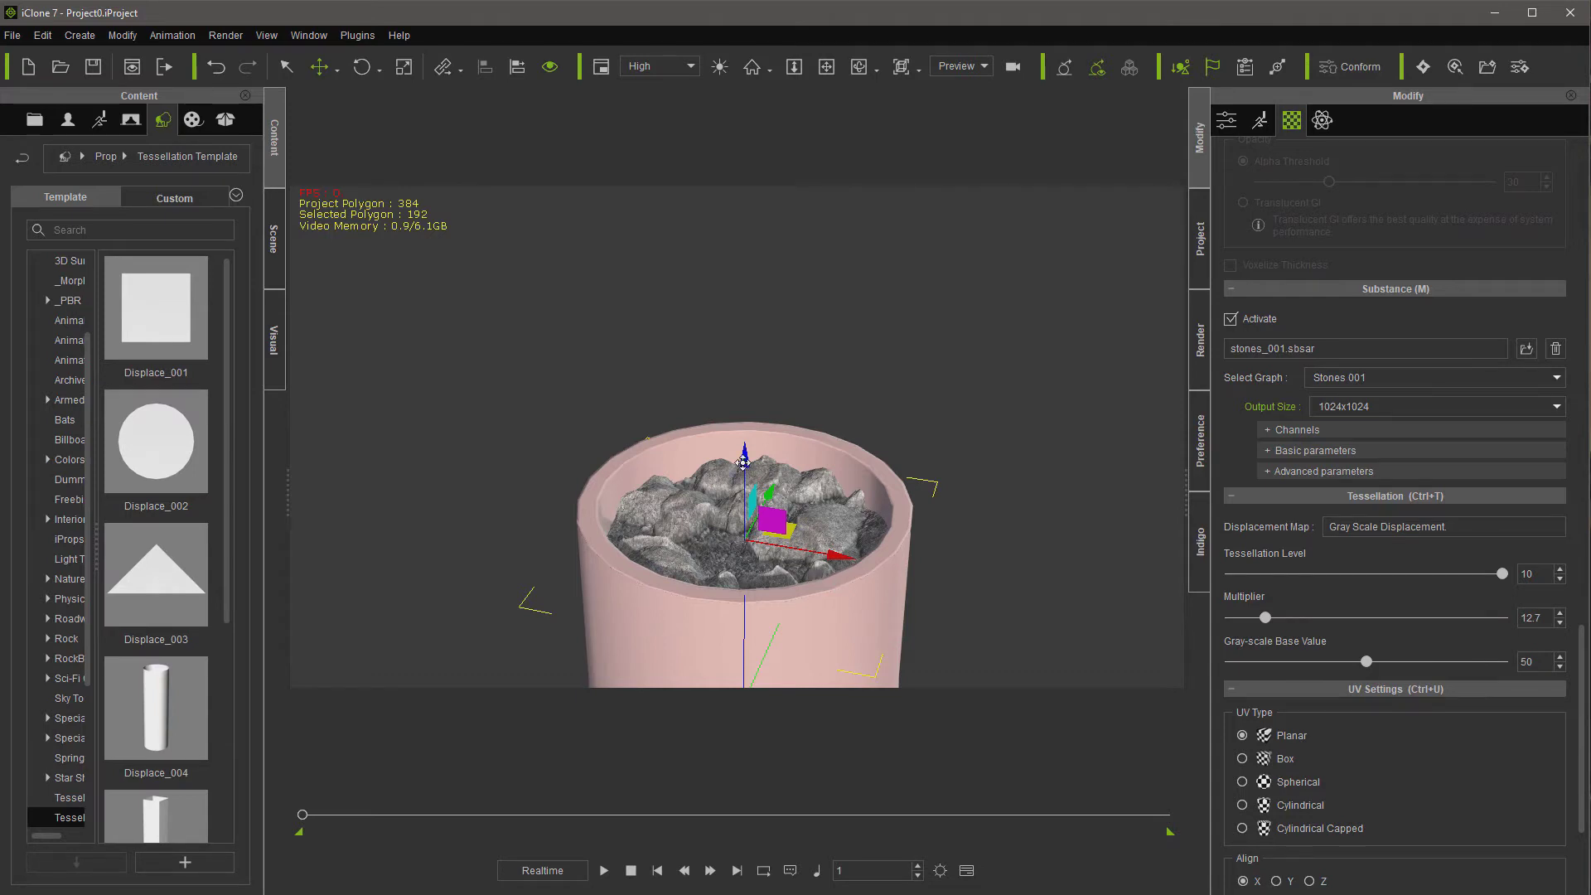
shift+drag(741, 454, 742, 445)
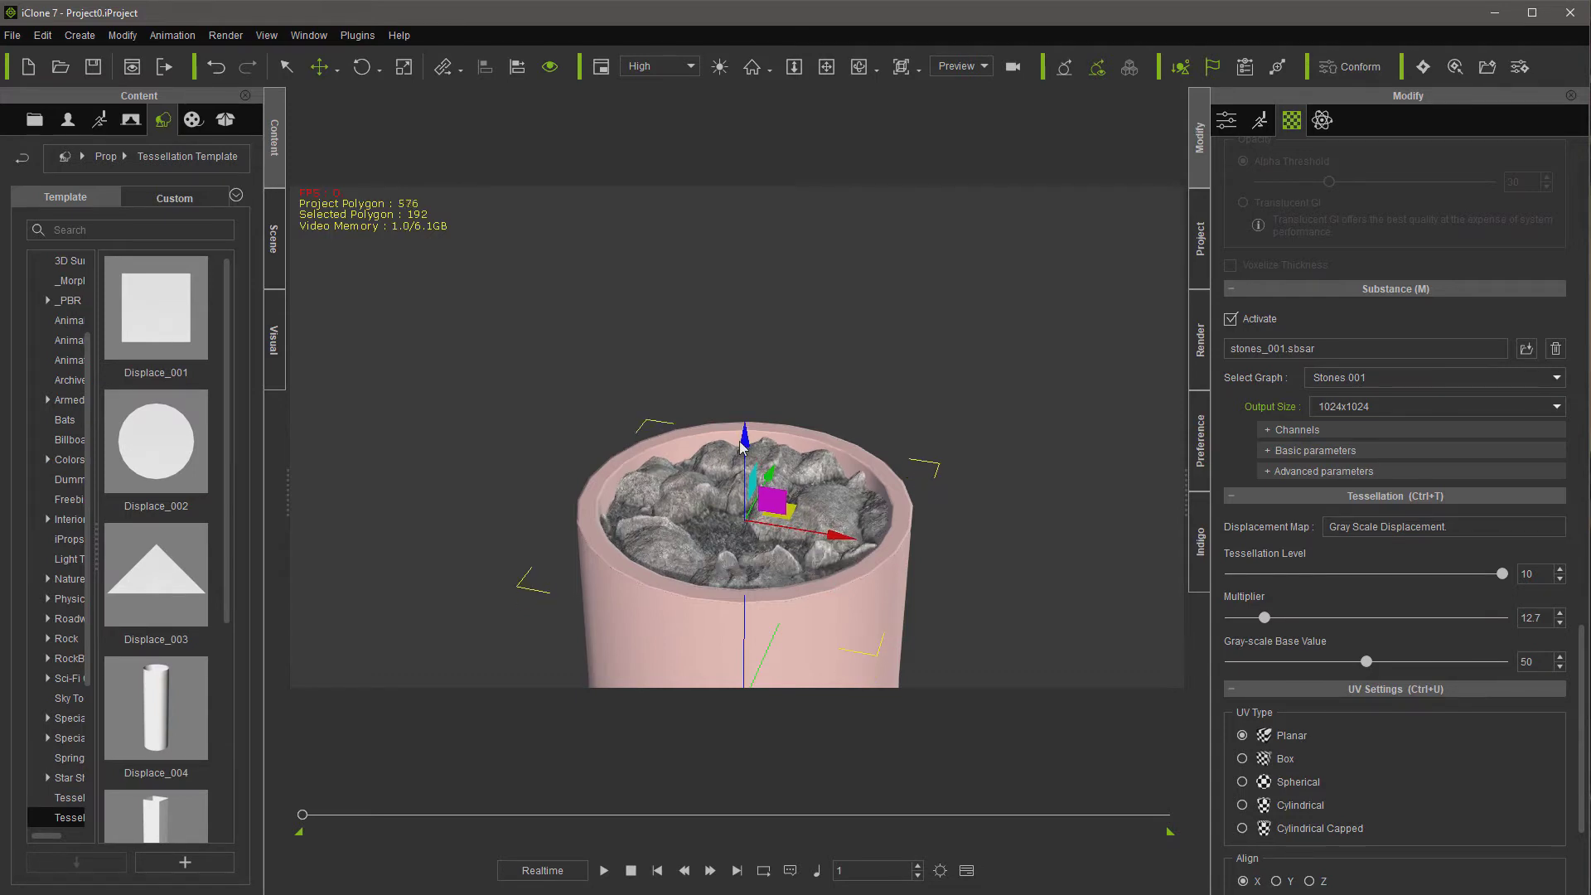
click(191, 121)
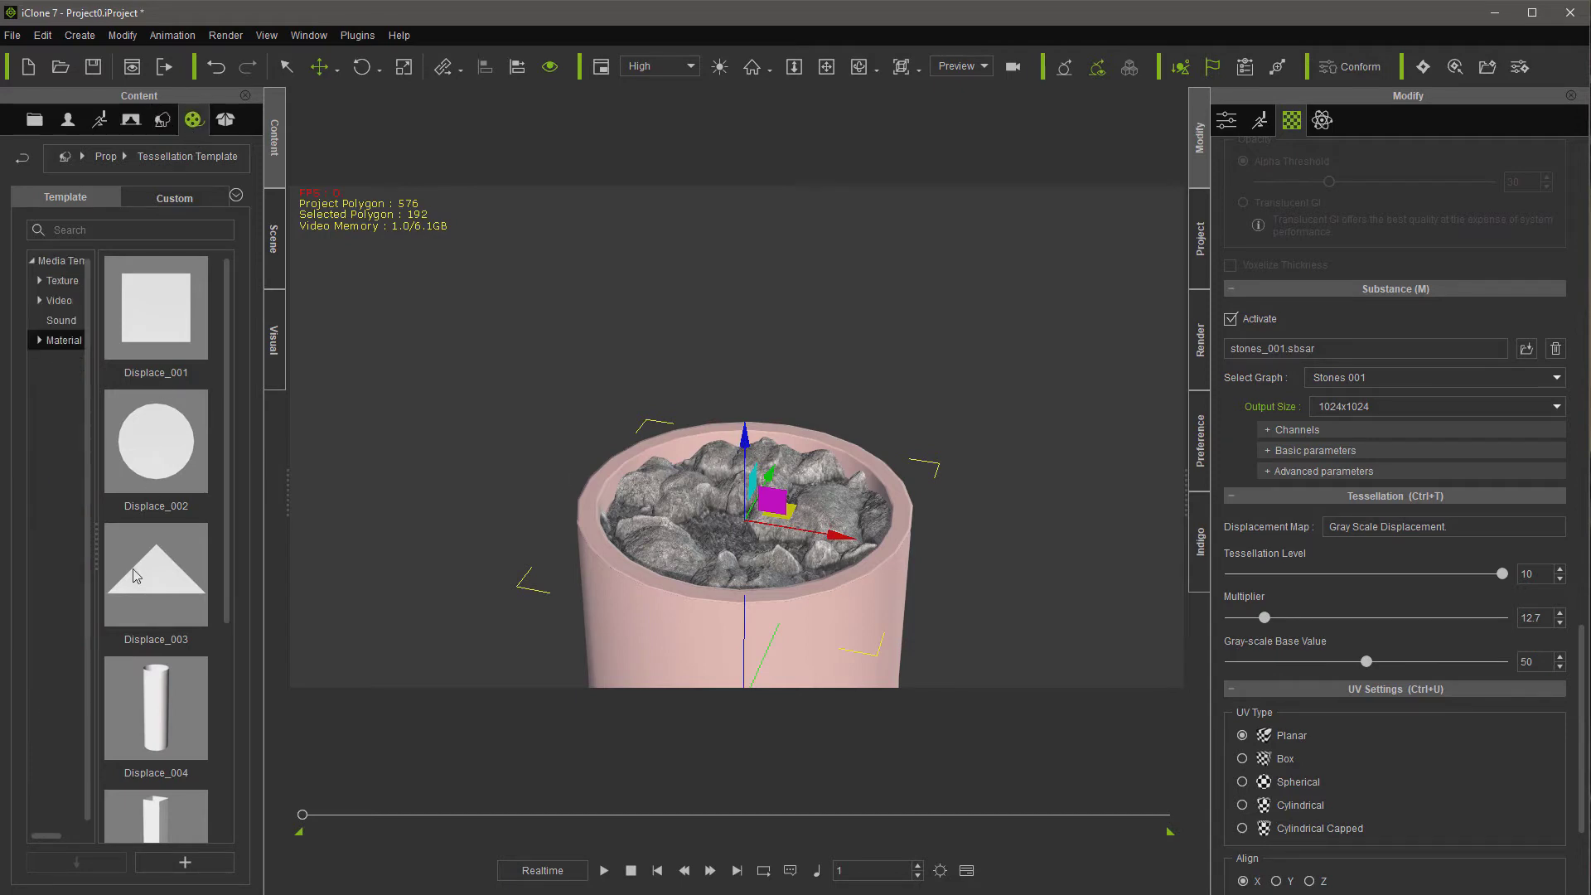
click(65, 418)
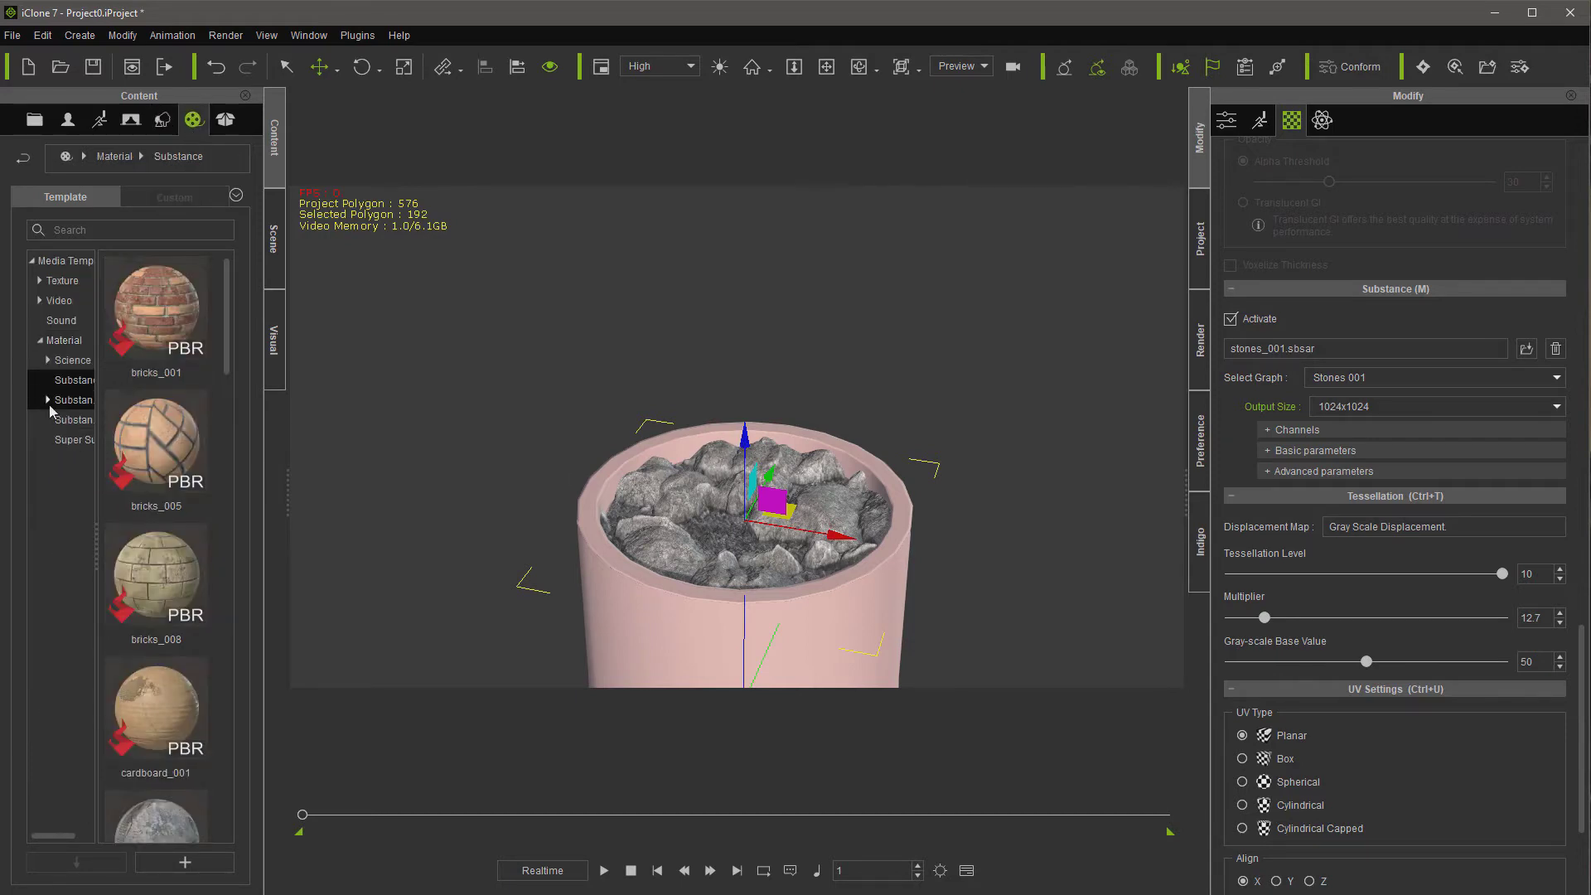
click(48, 400)
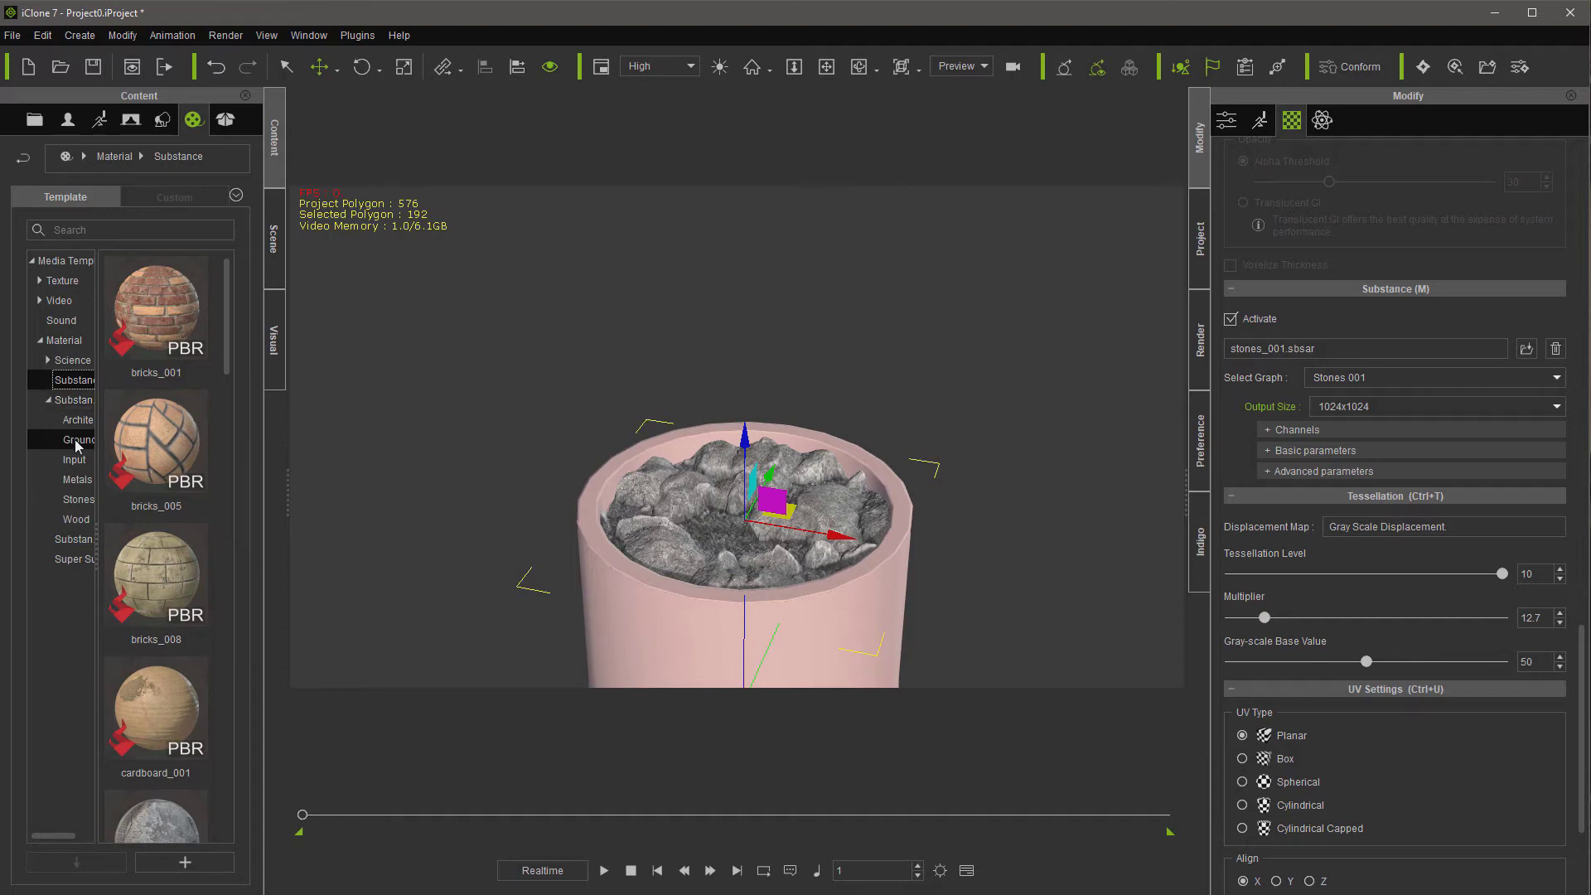
click(76, 441)
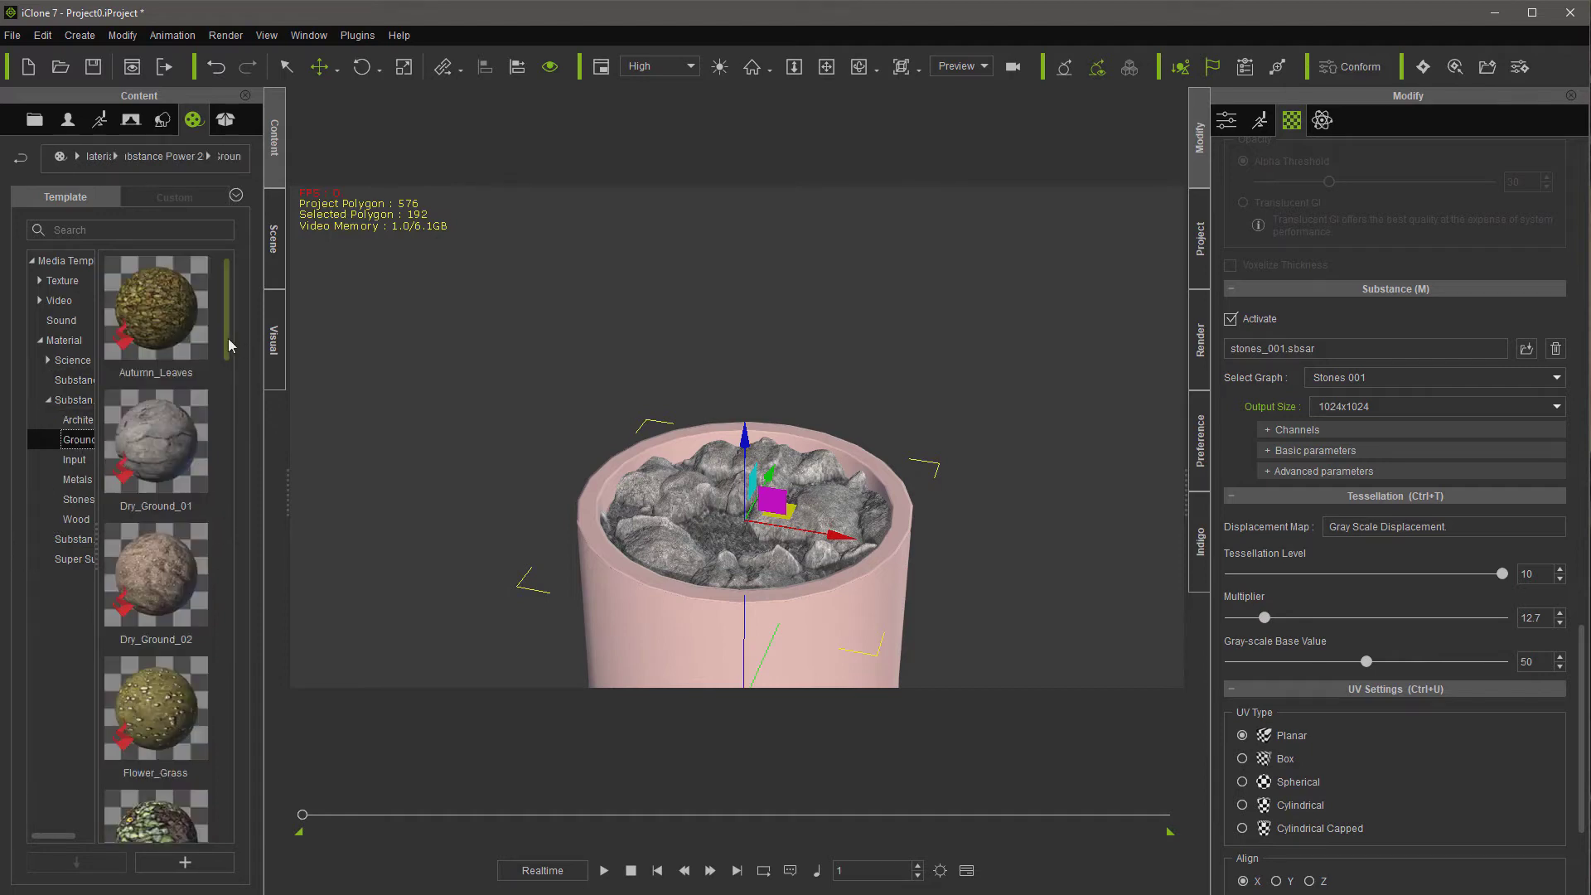
drag(228, 348, 235, 417)
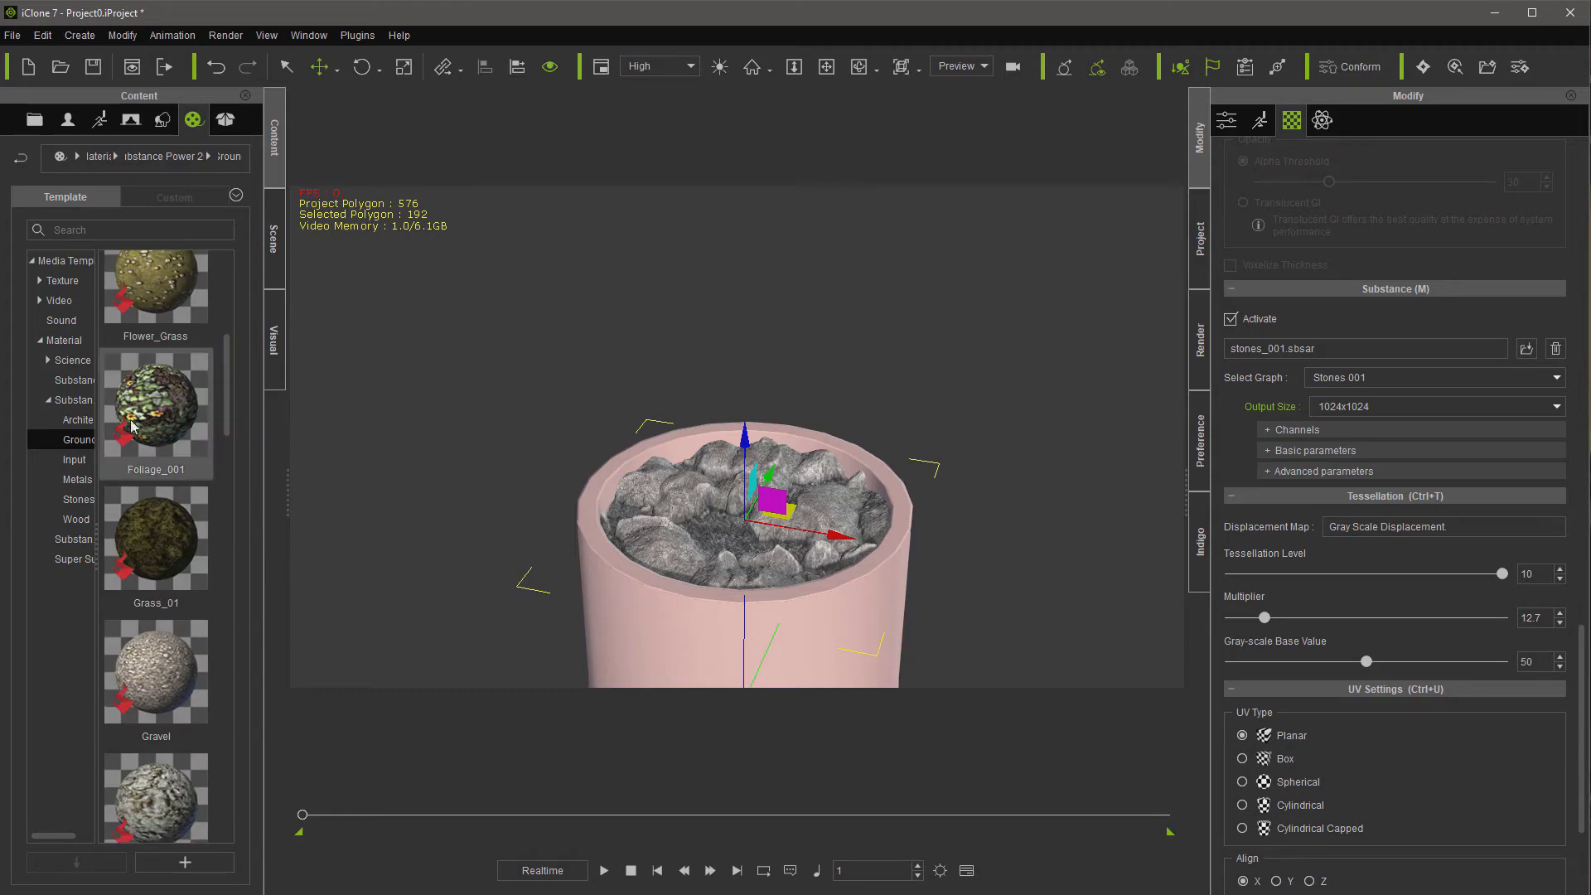
drag(131, 415, 746, 574)
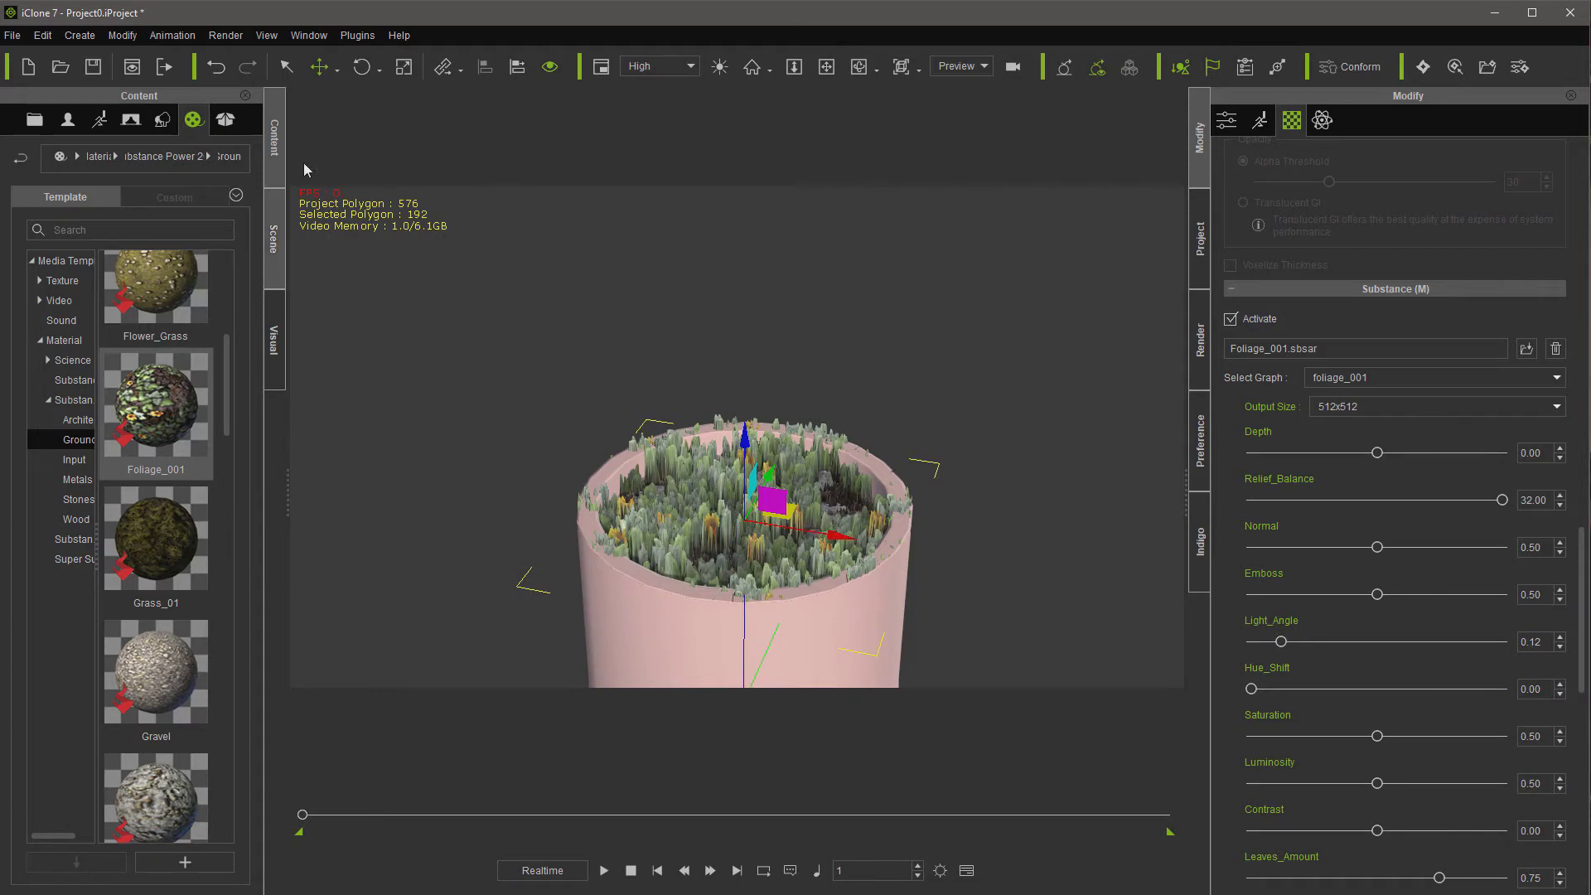
- Set the foliage output size to 1024x1024 and tessellation multiplier to 1.9
click(404, 67)
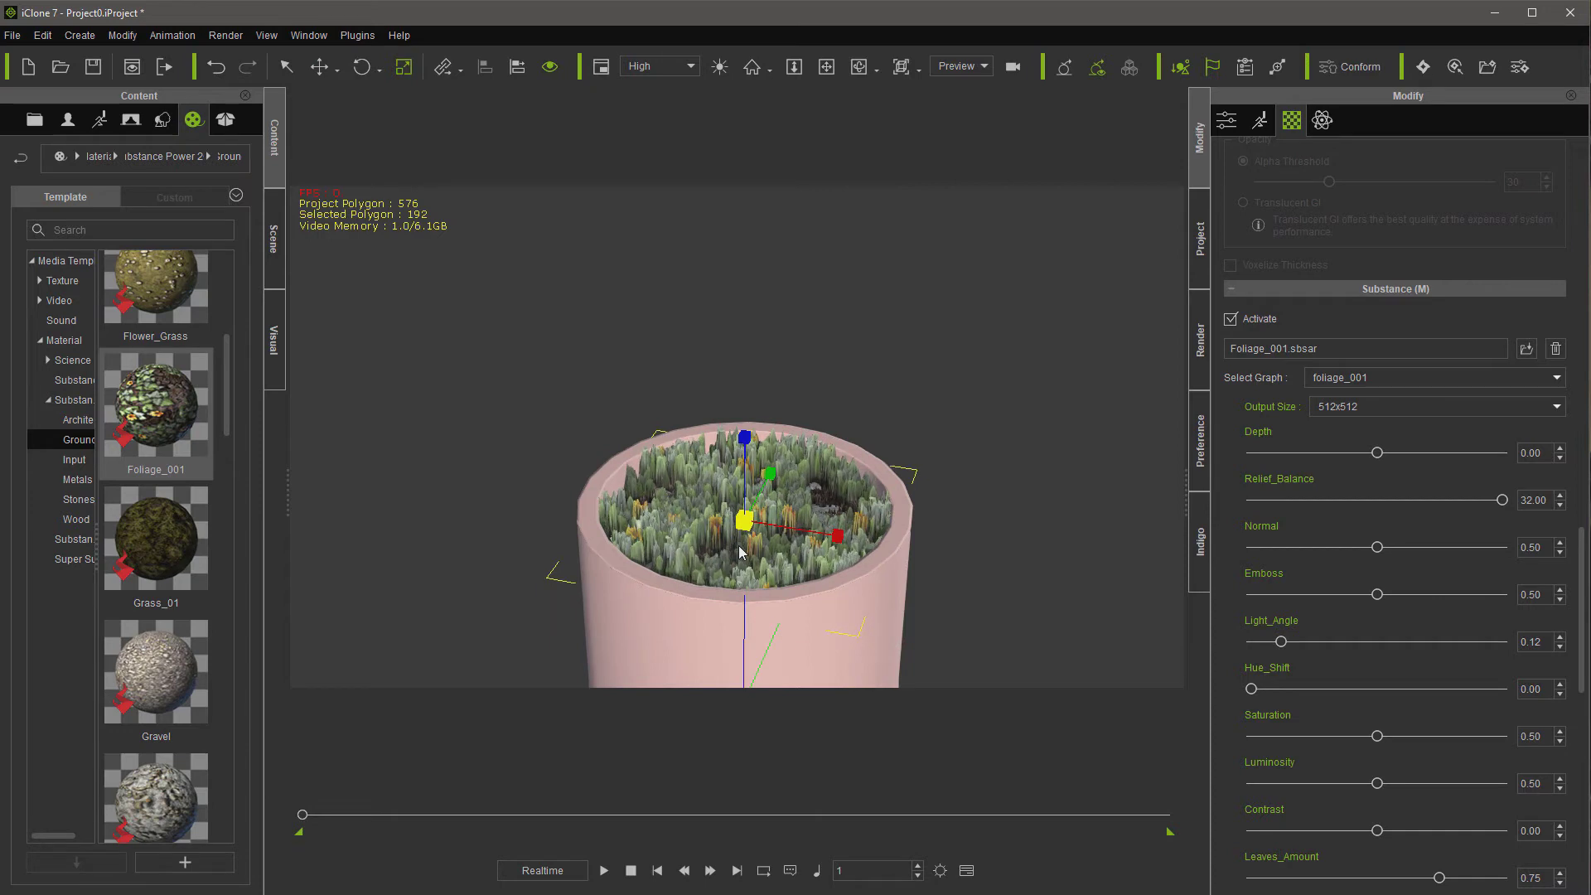
click(1347, 409)
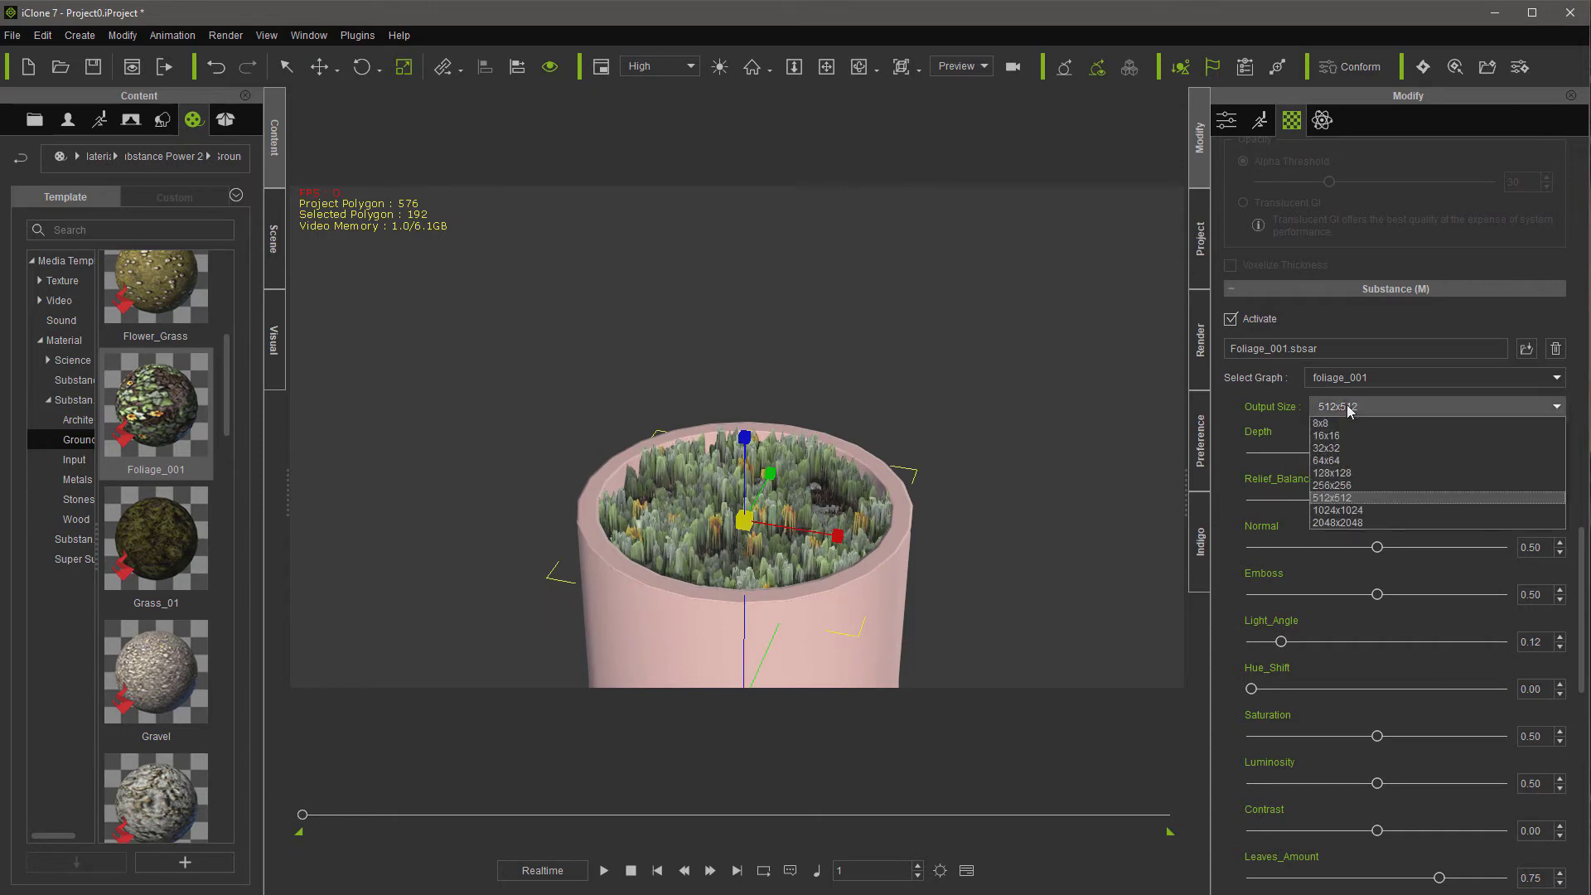
click(1344, 516)
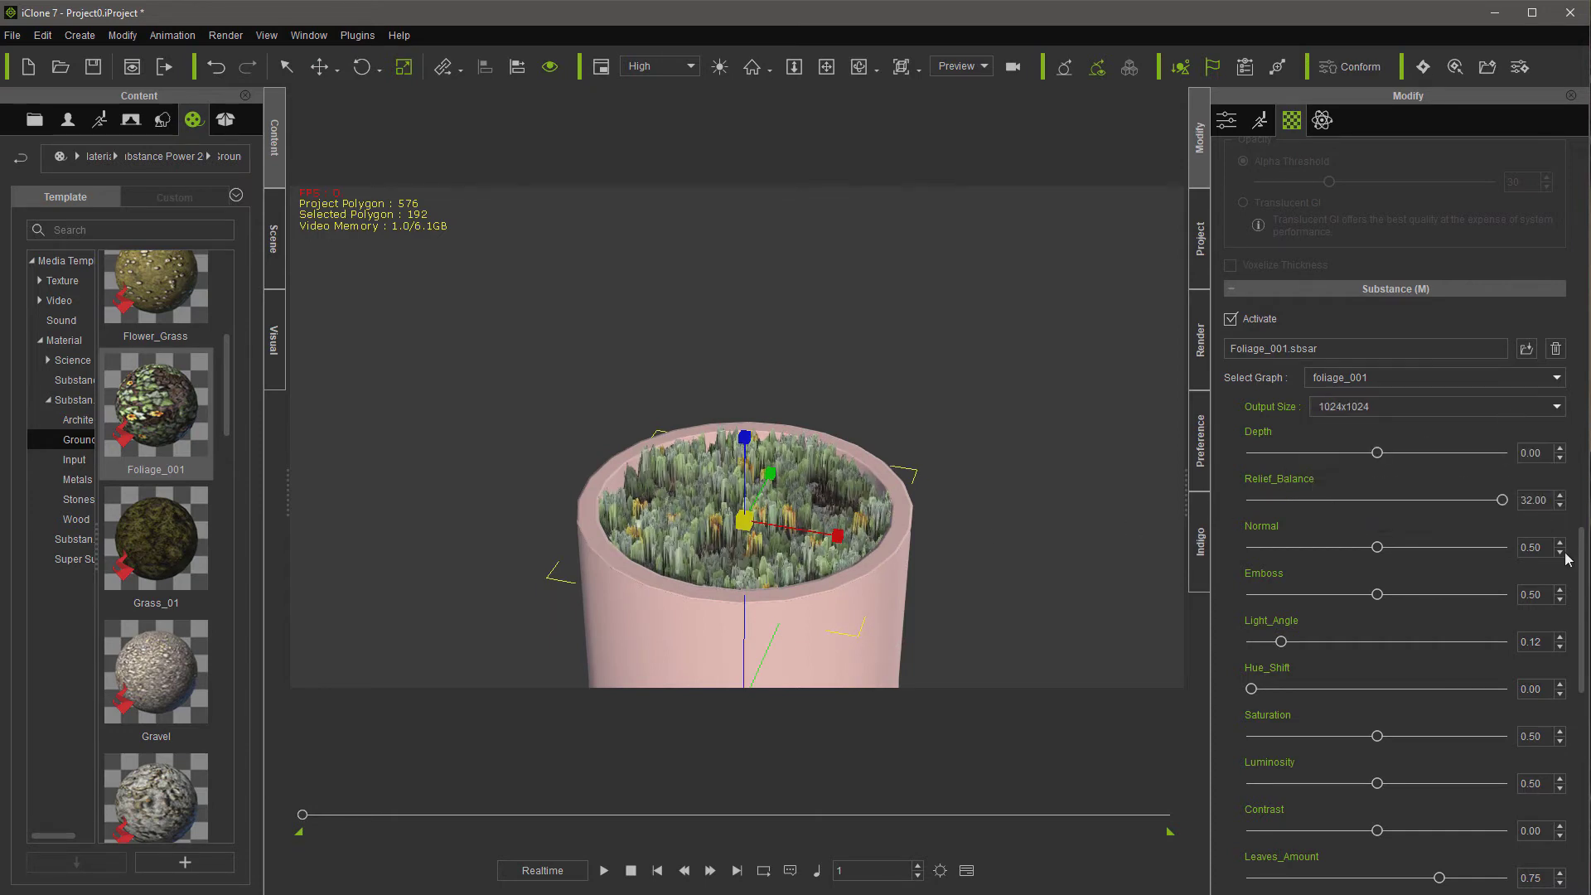
drag(1579, 584, 1573, 710)
drag(1269, 728, 1238, 743)
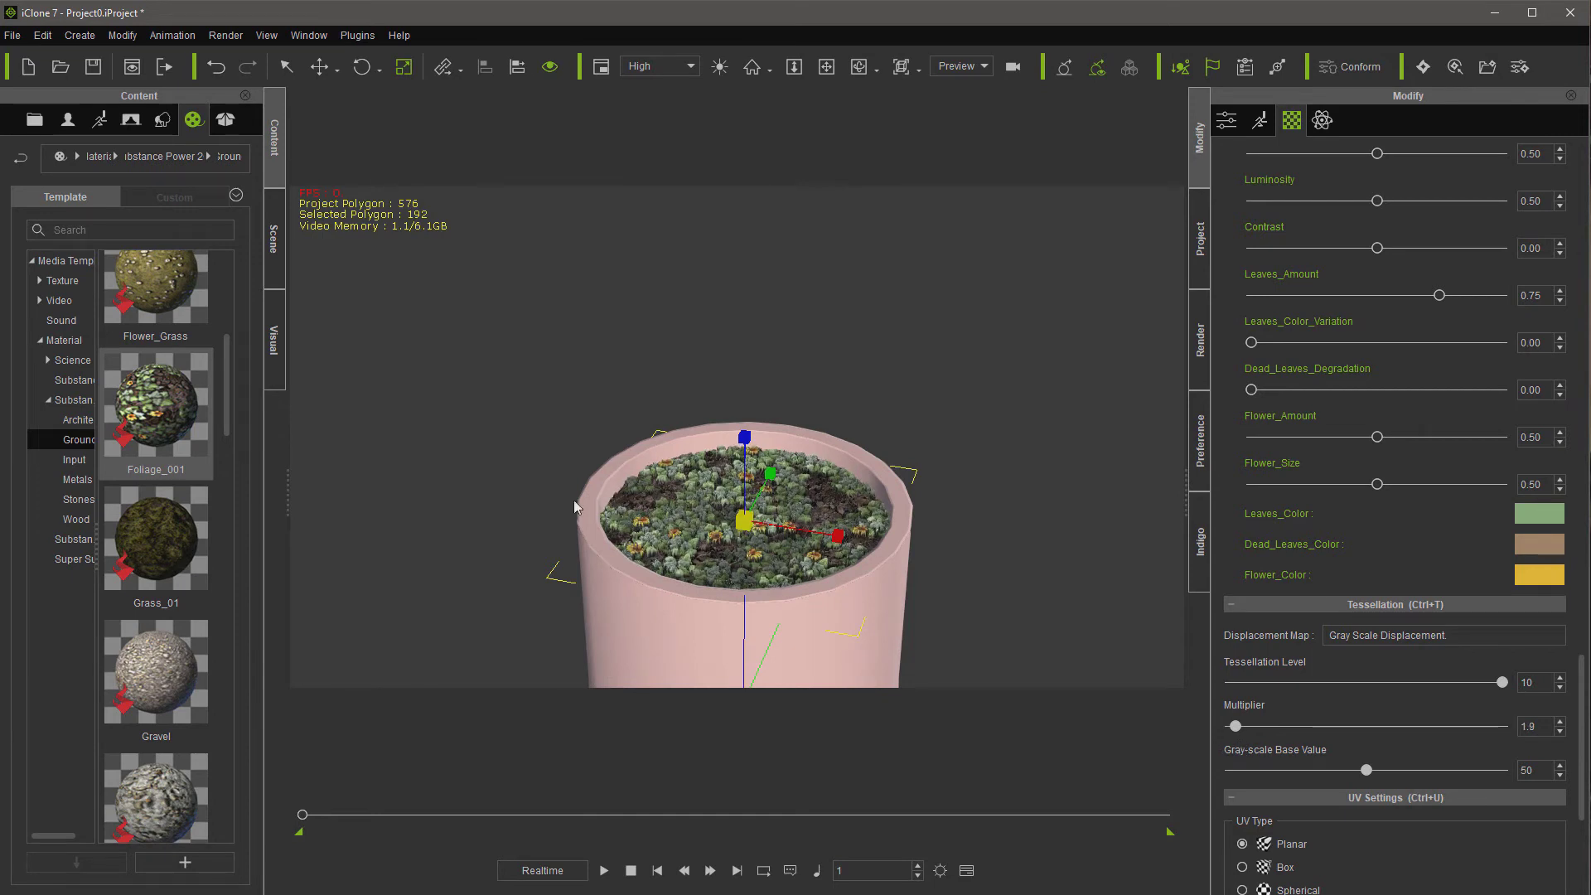
scroll(823, 530, up, 5)
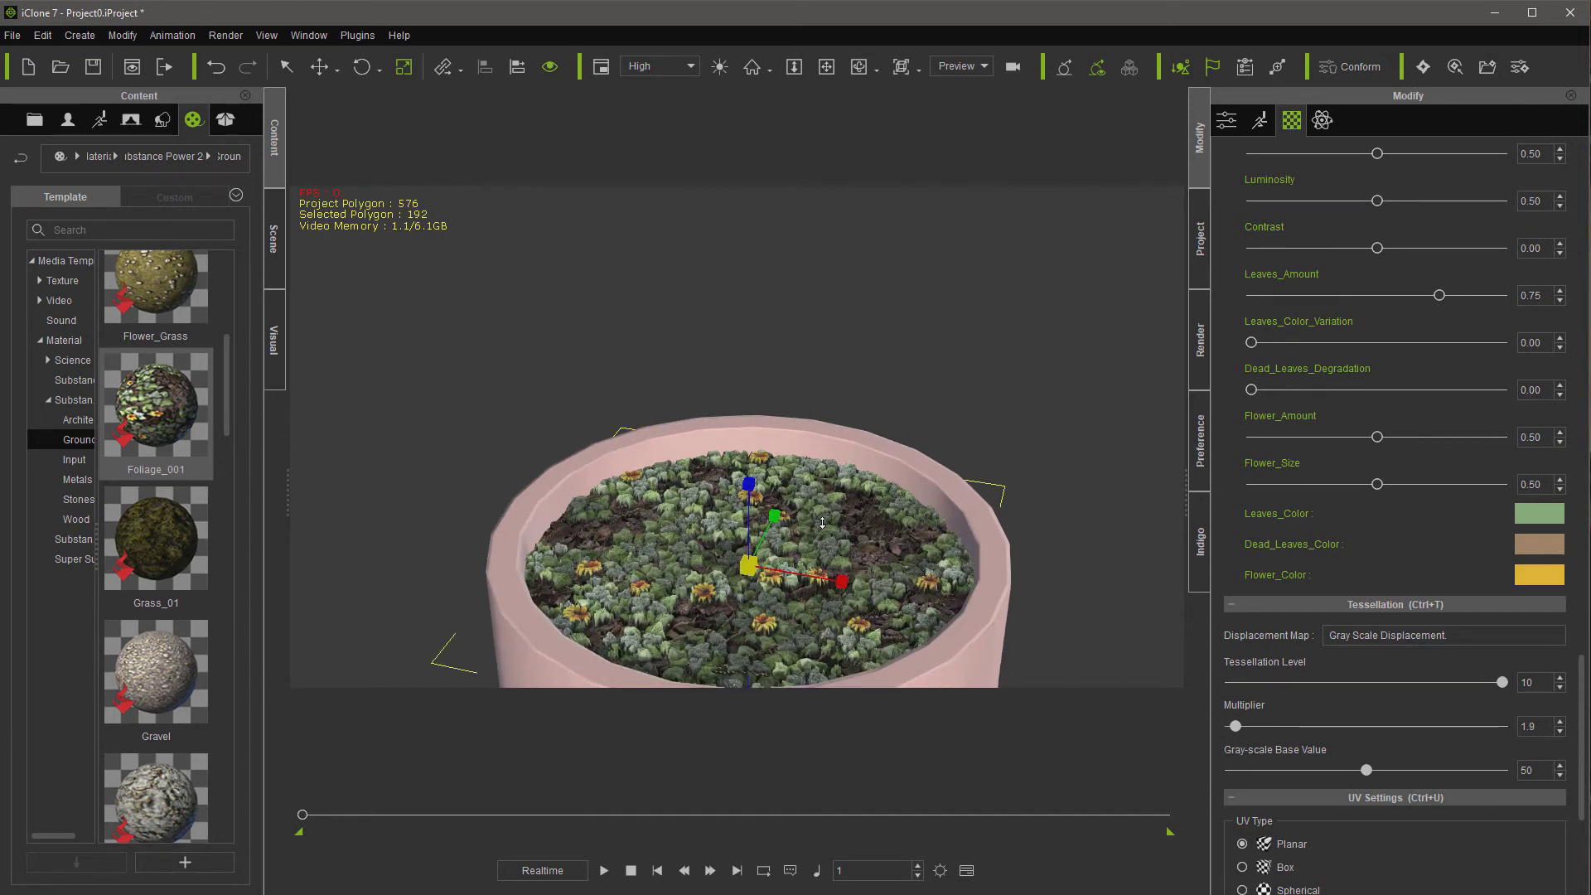
scroll(822, 523, down, 2)
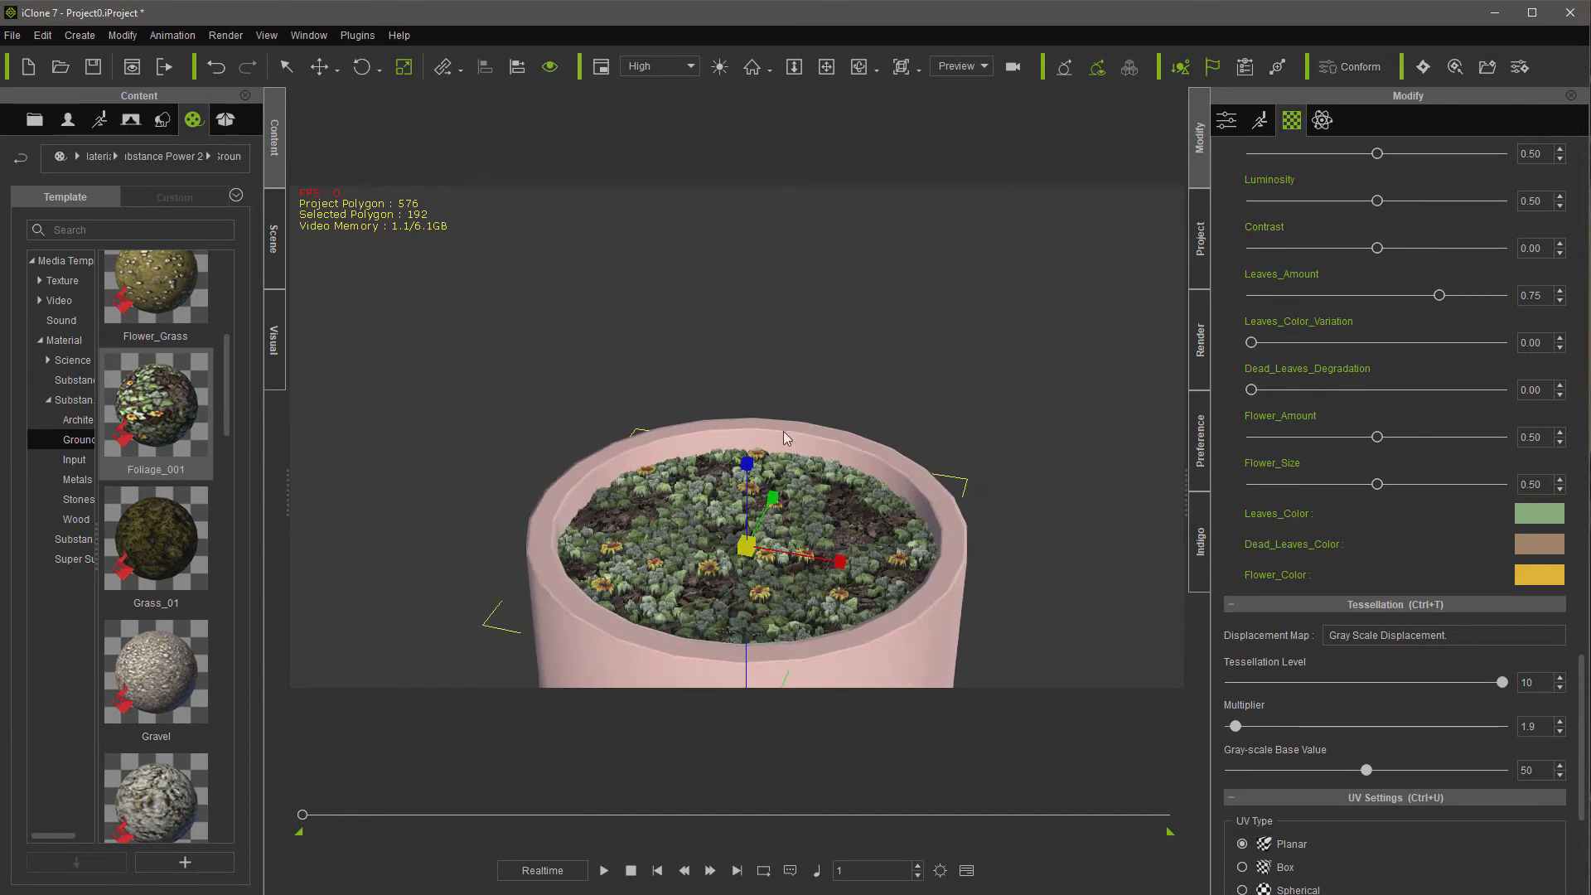
- Lower the foliage layer along Z so stones poke through
click(320, 66)
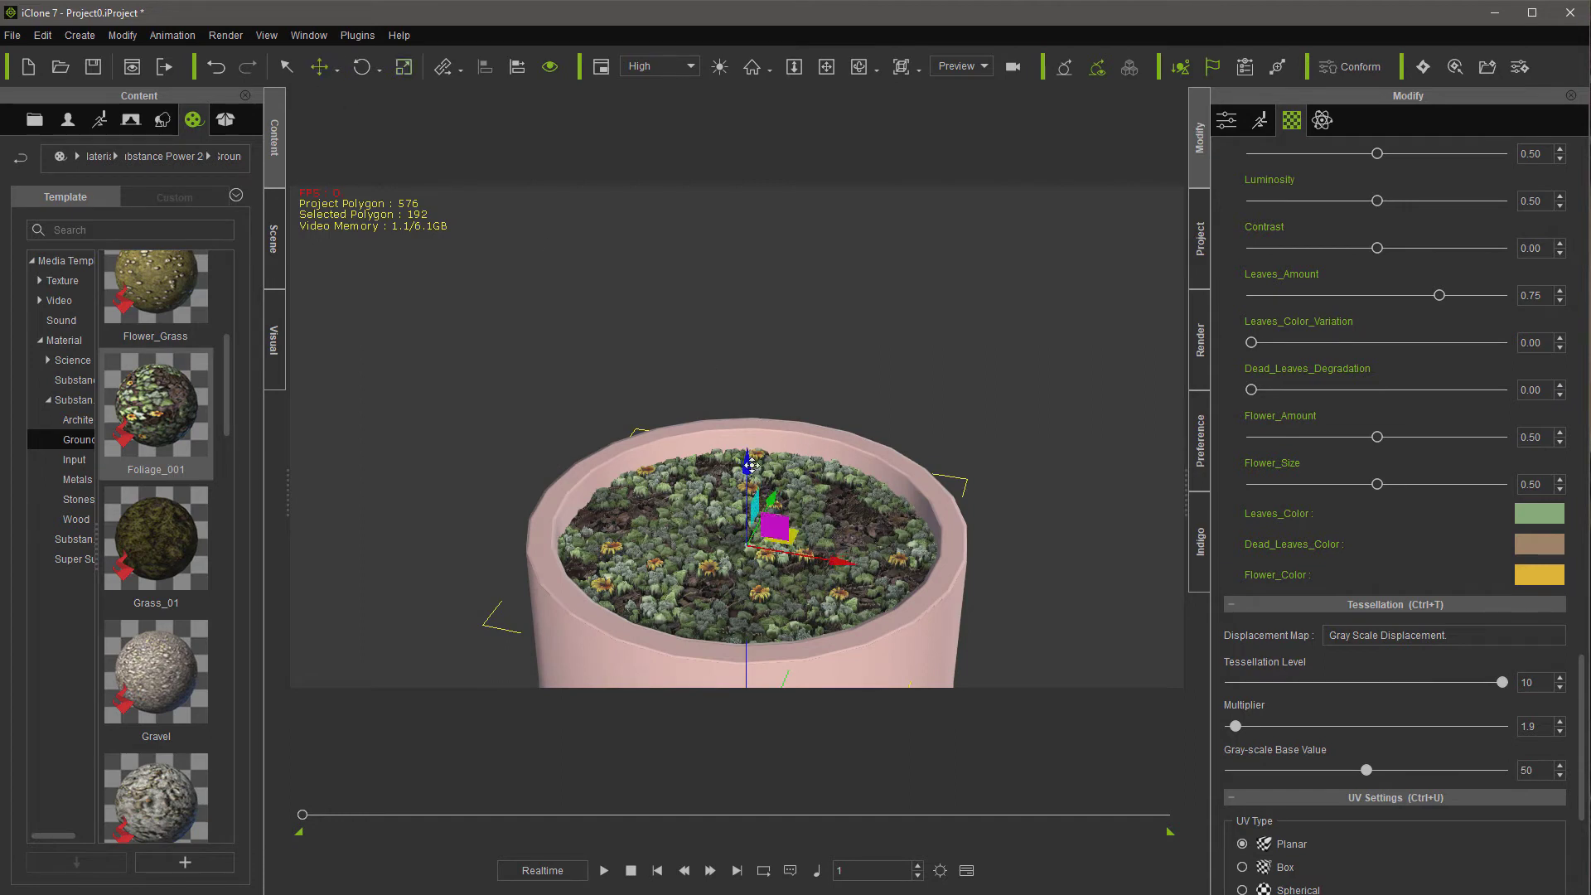
drag(751, 465, 762, 494)
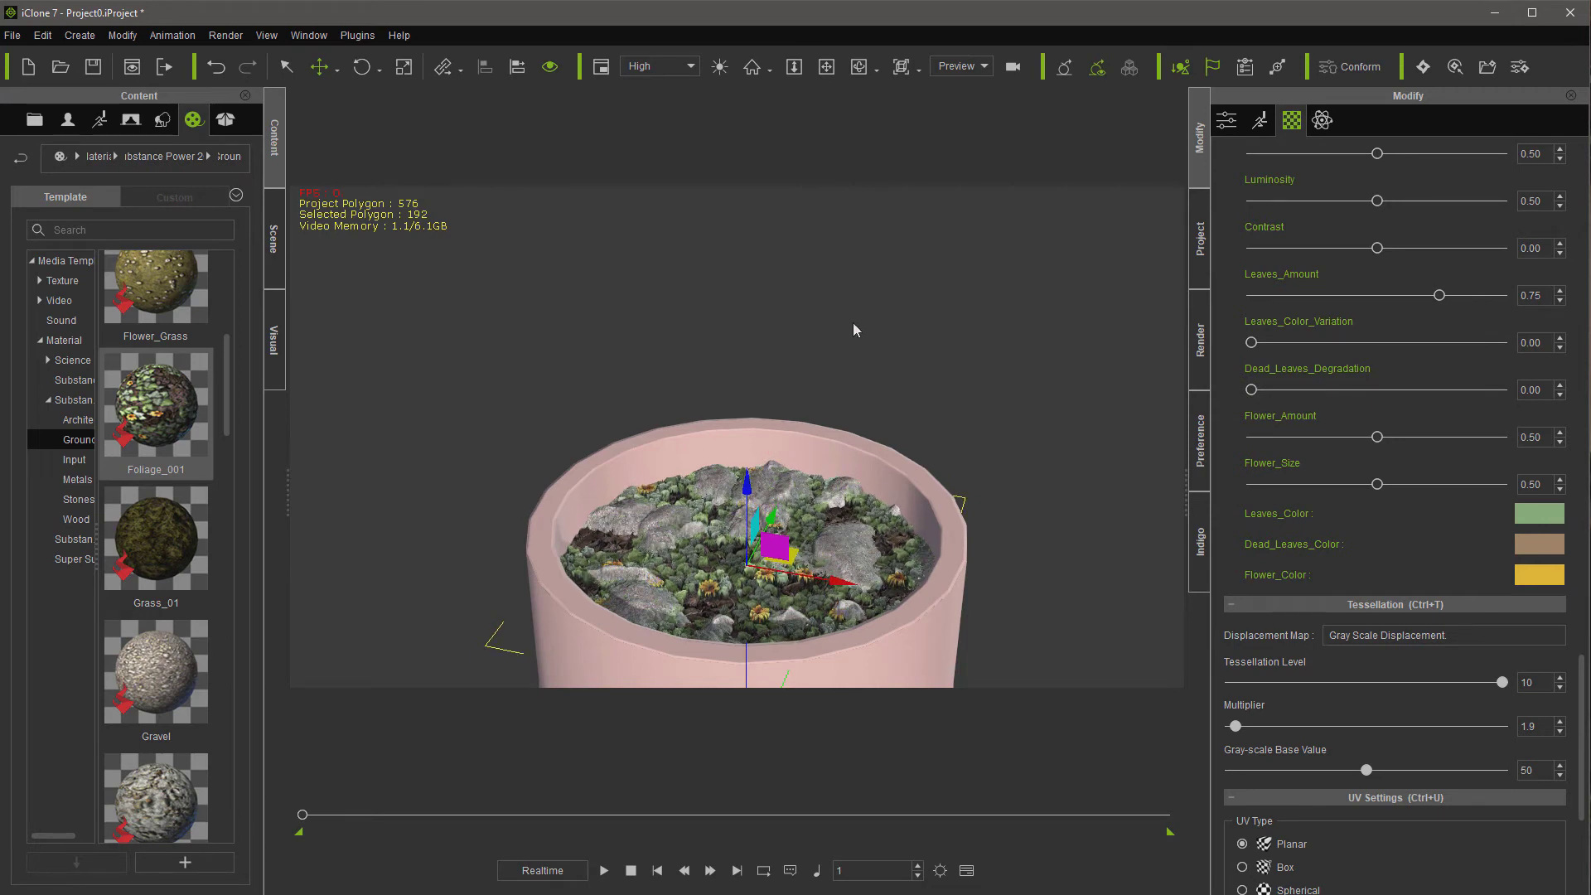
scroll(853, 322, down, 4)
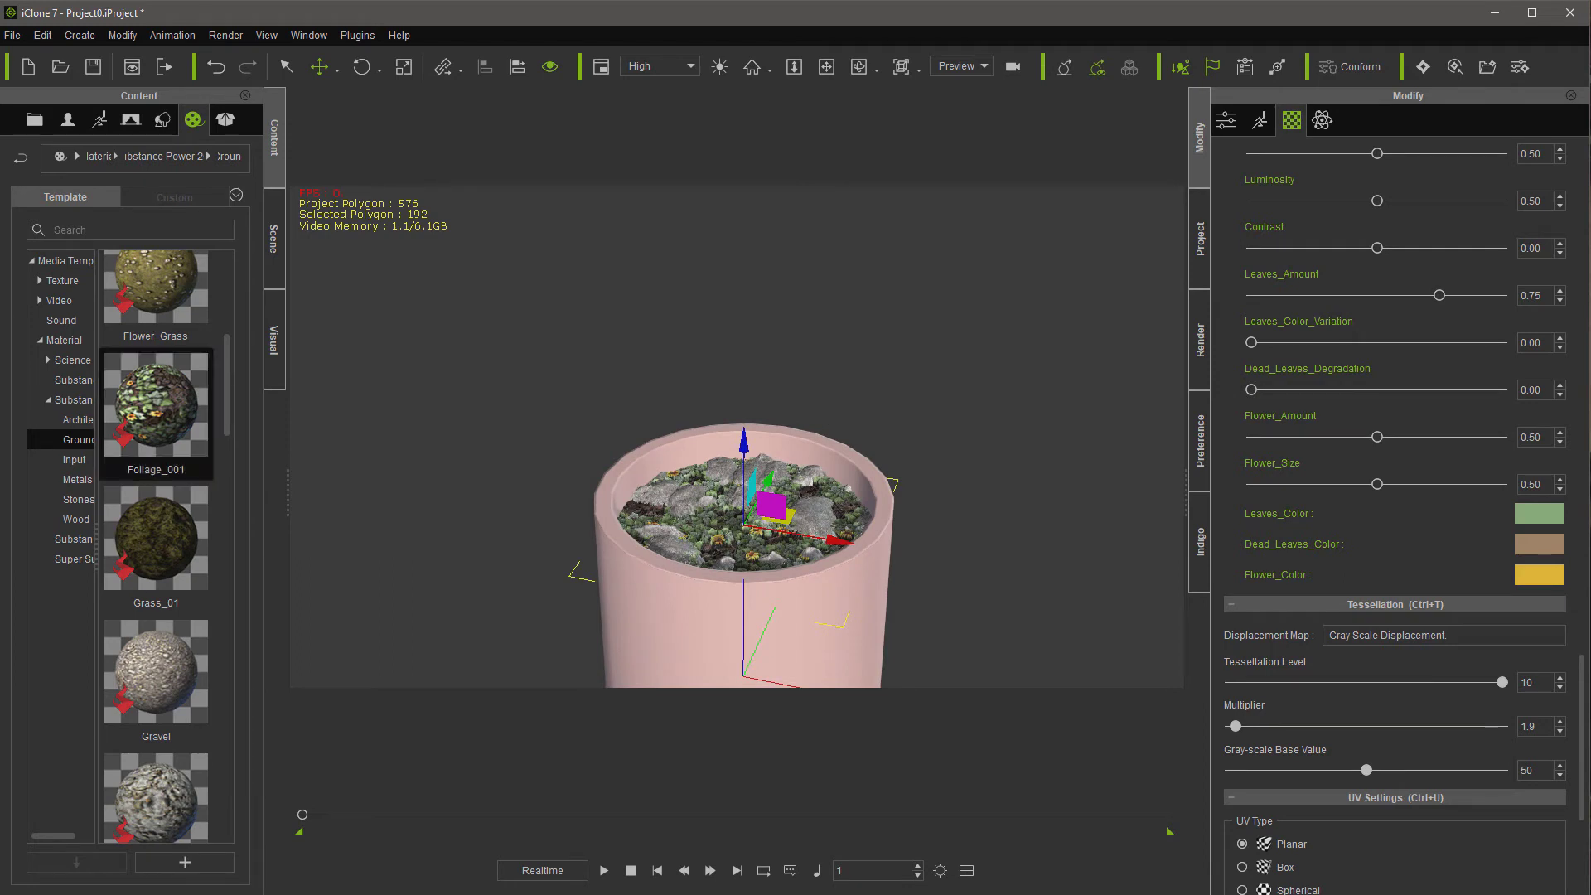
- Drag the BananaPlant from the Set > Tree library onto the planter
click(164, 121)
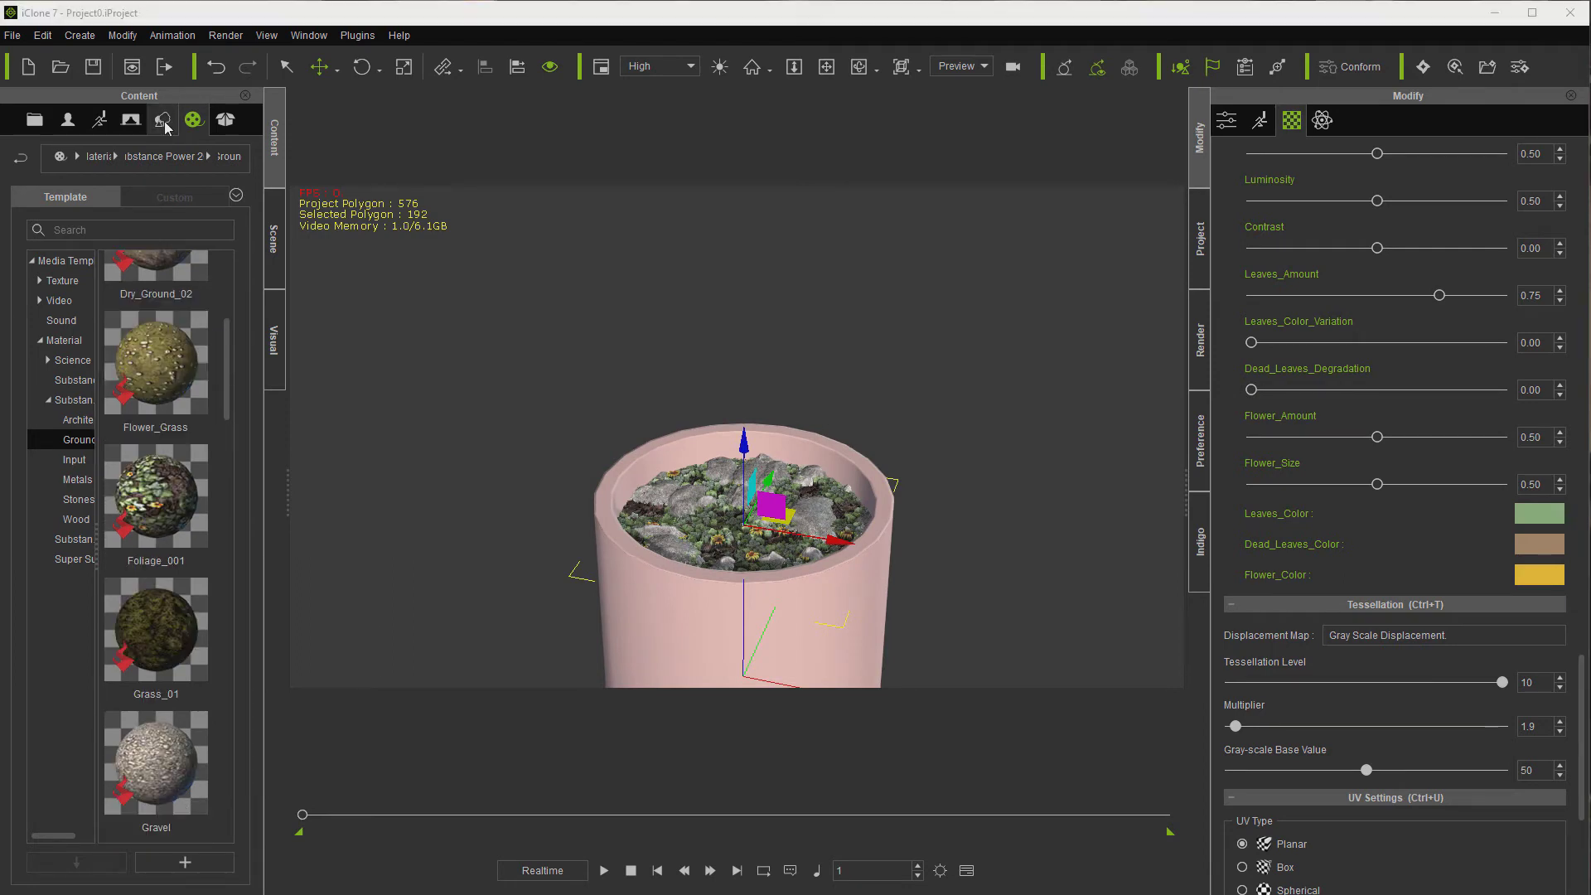
click(39, 280)
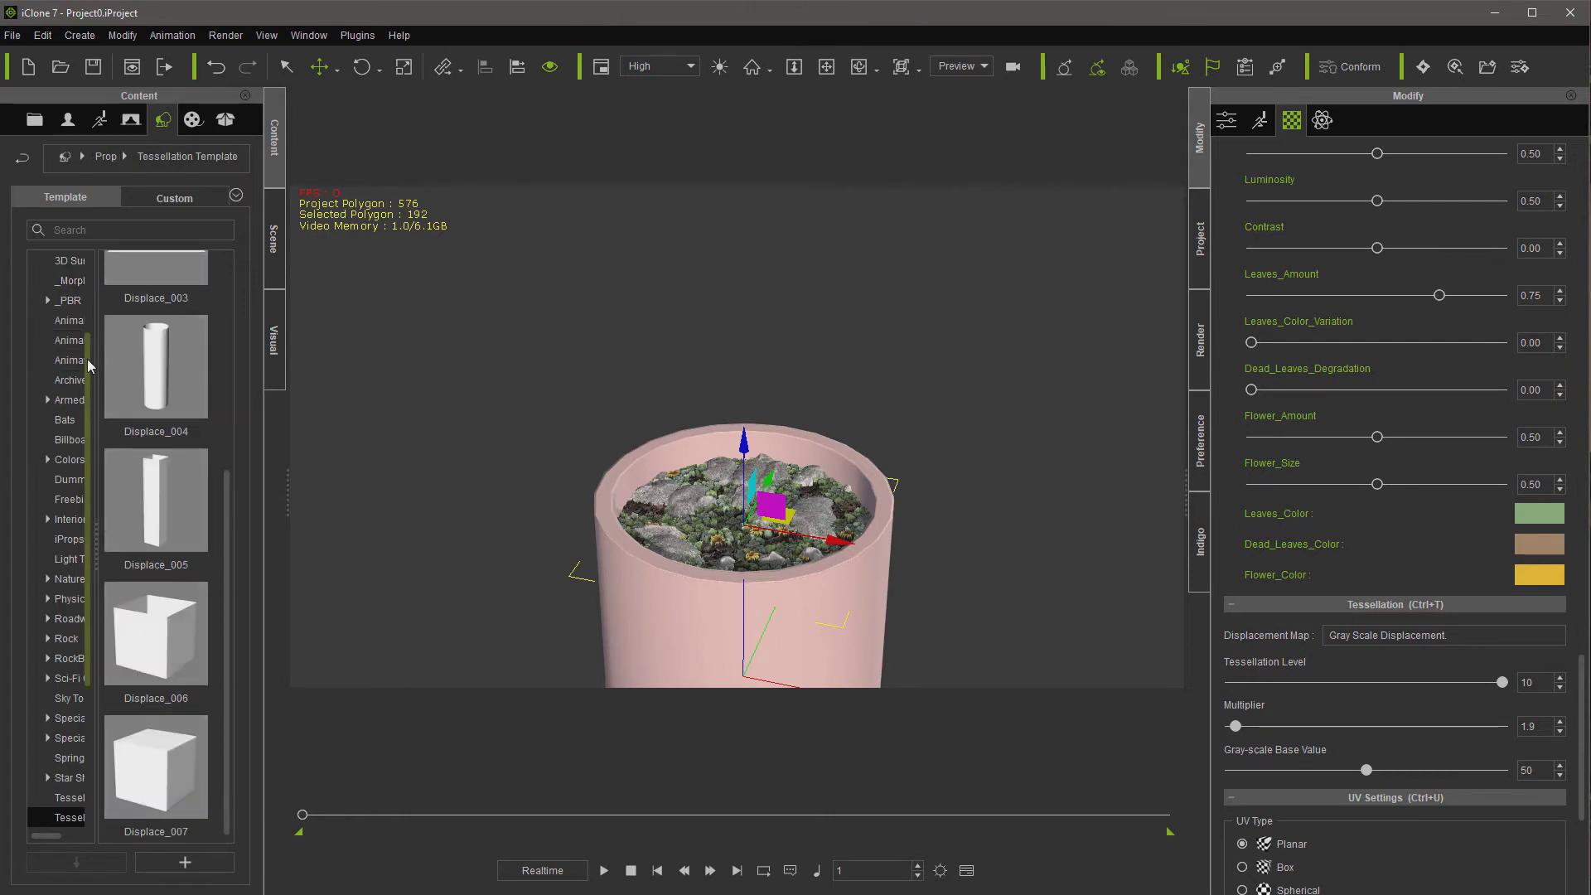
drag(87, 360, 87, 282)
click(40, 281)
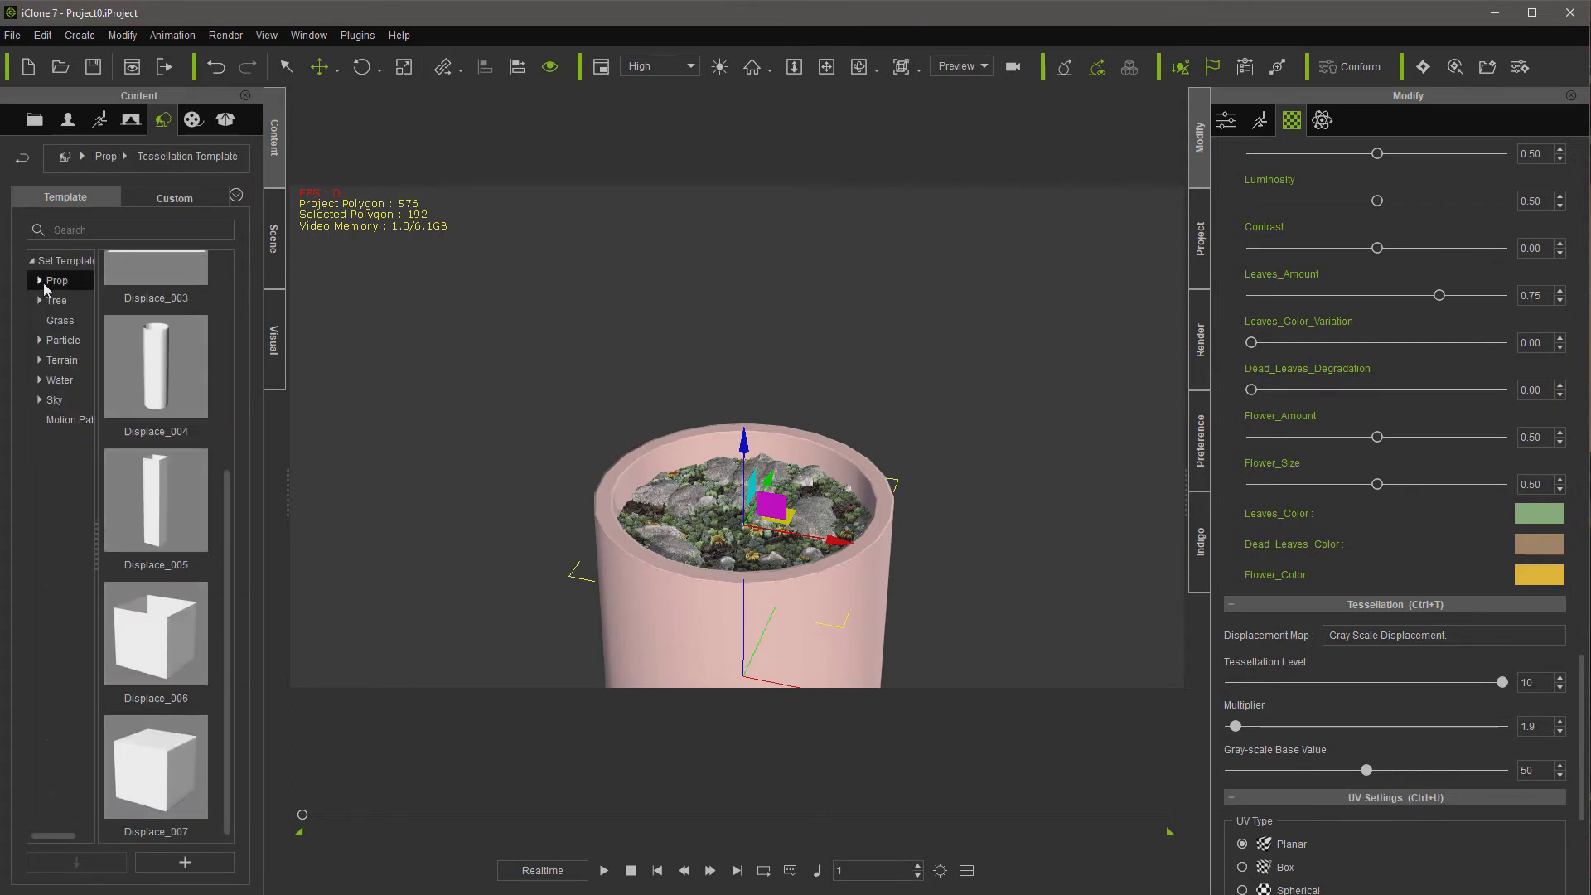
click(54, 300)
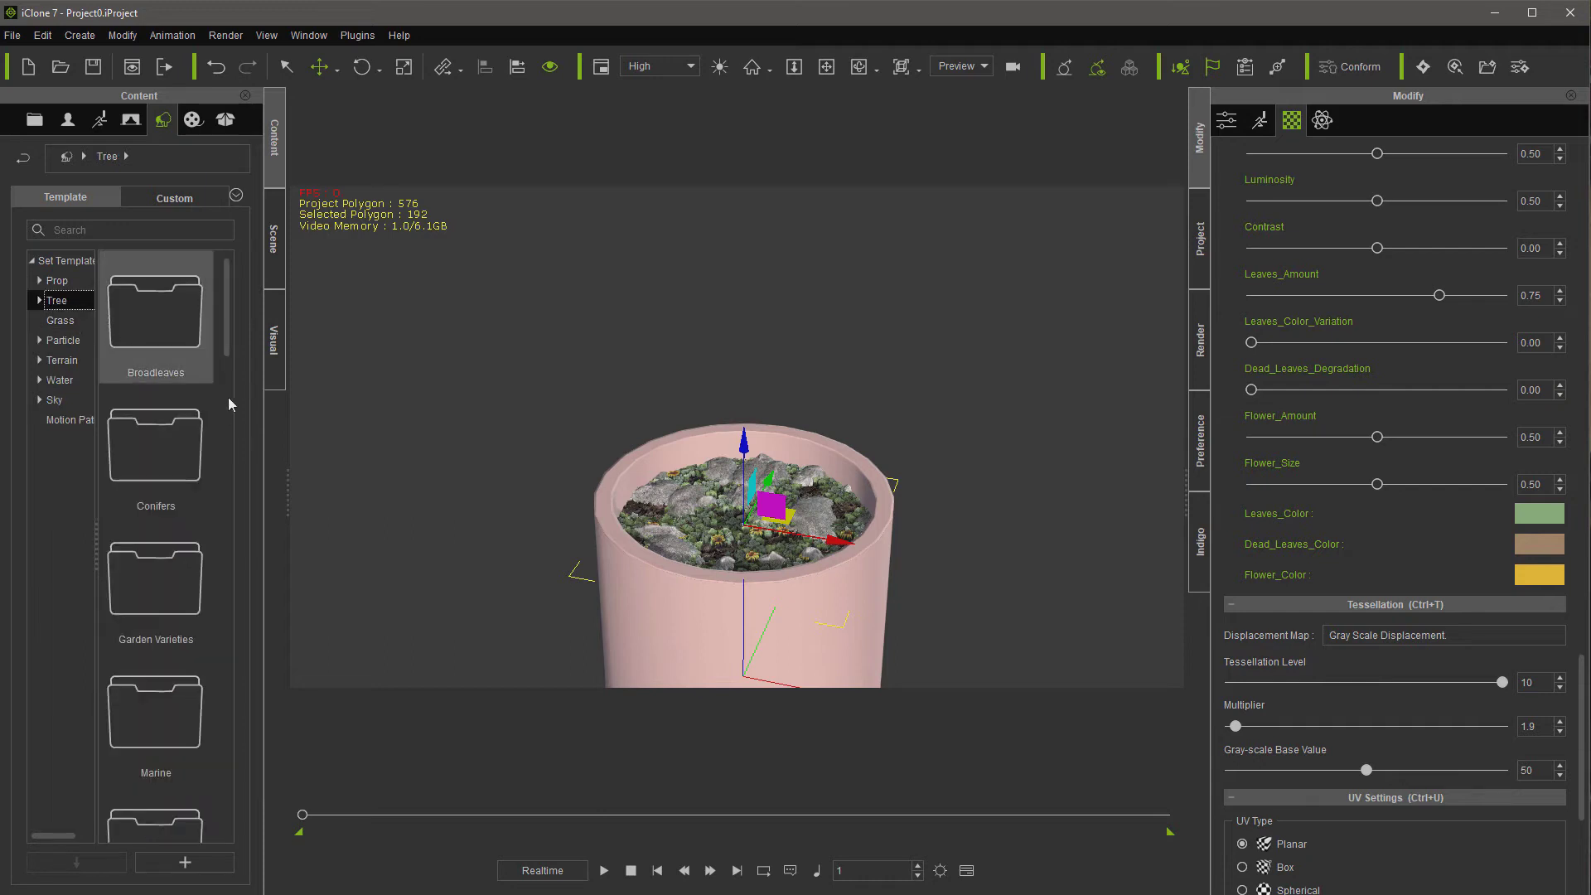
drag(227, 327, 298, 502)
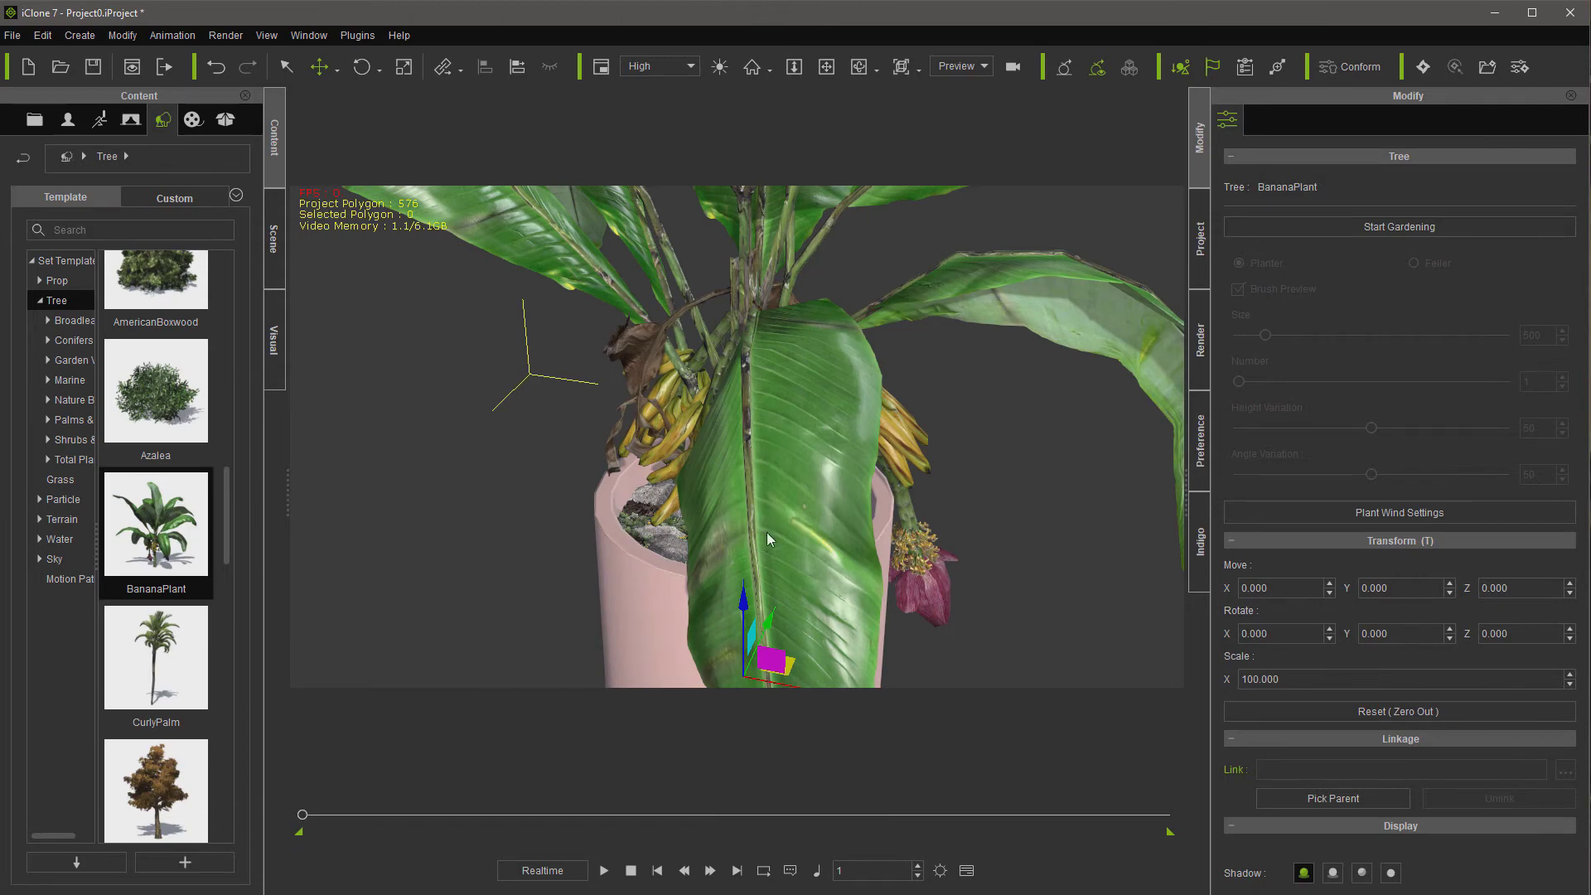
- Try rotating the banana plant, undo it, and view the pot side-on
click(362, 67)
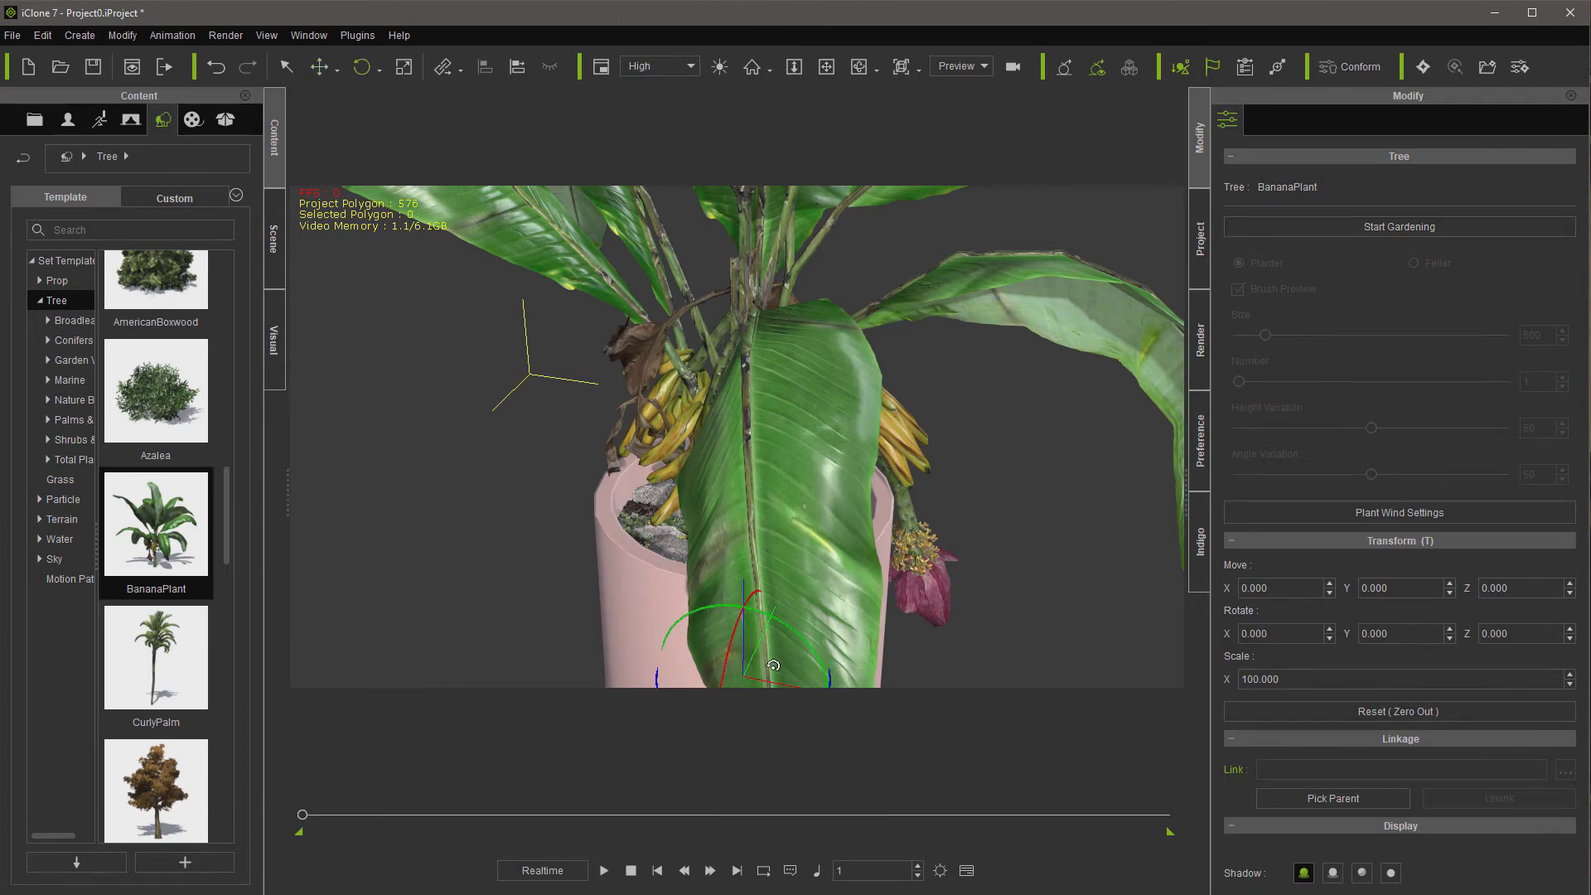
drag(825, 681, 816, 655)
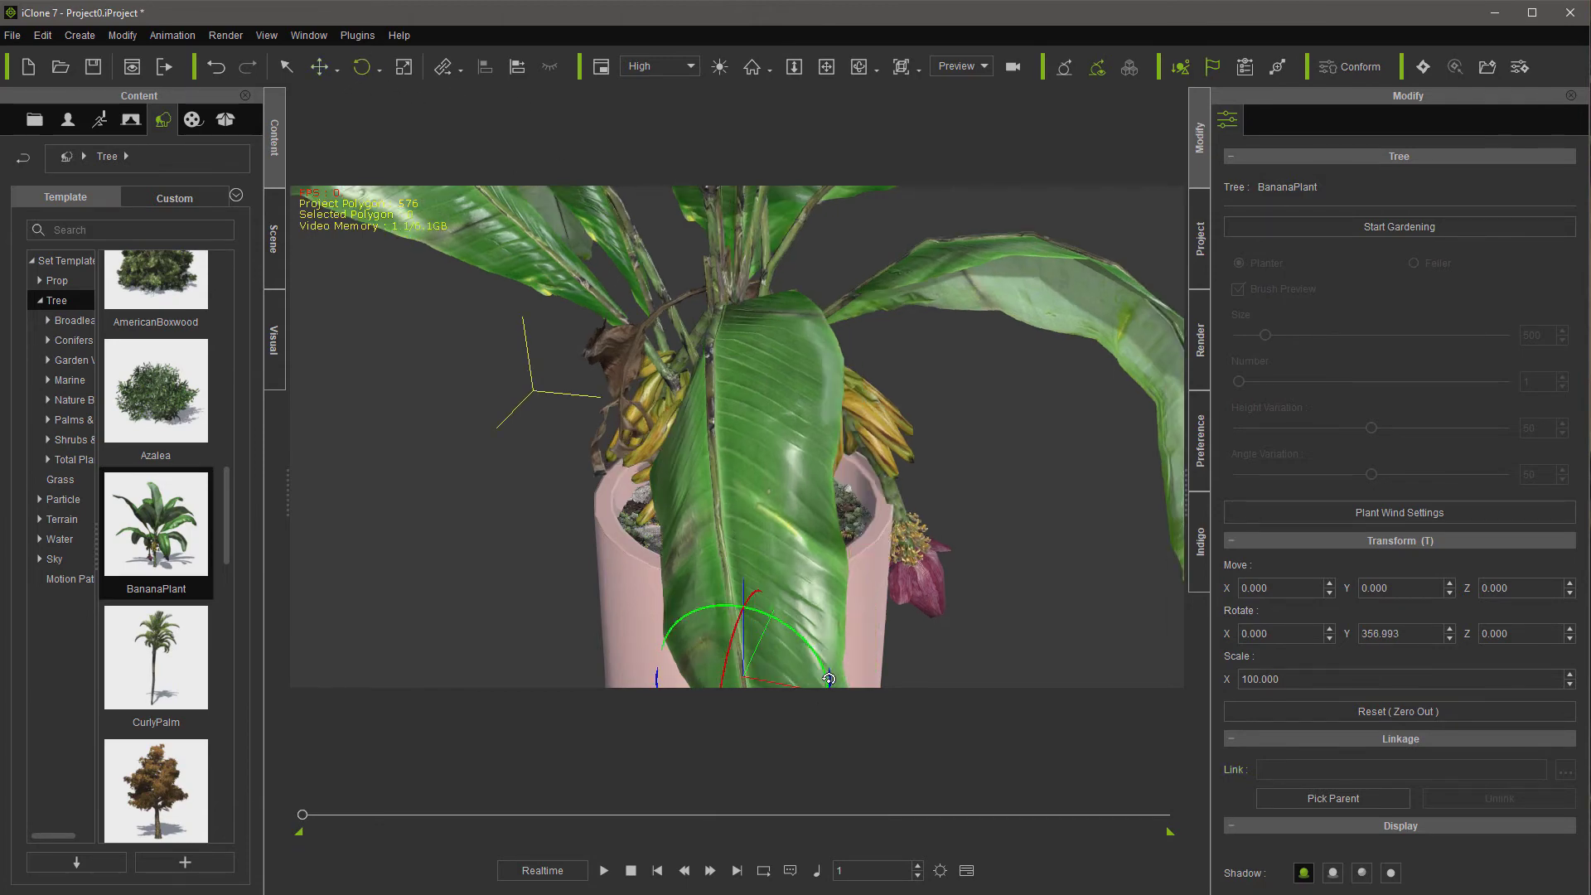
key(ctrl+z)
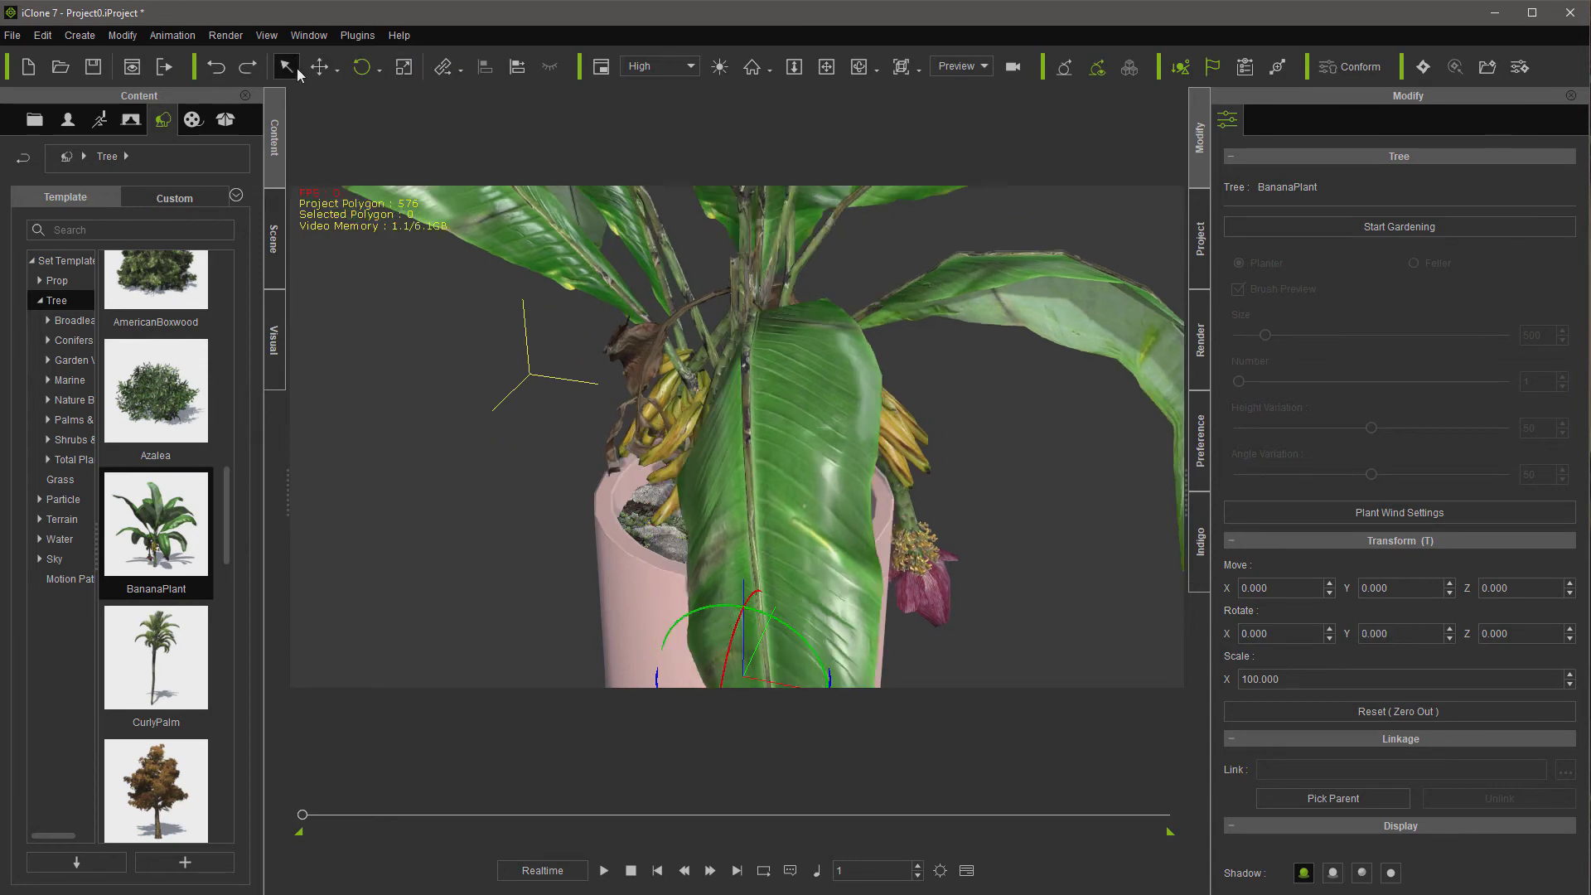
click(827, 67)
drag(820, 349, 1160, 282)
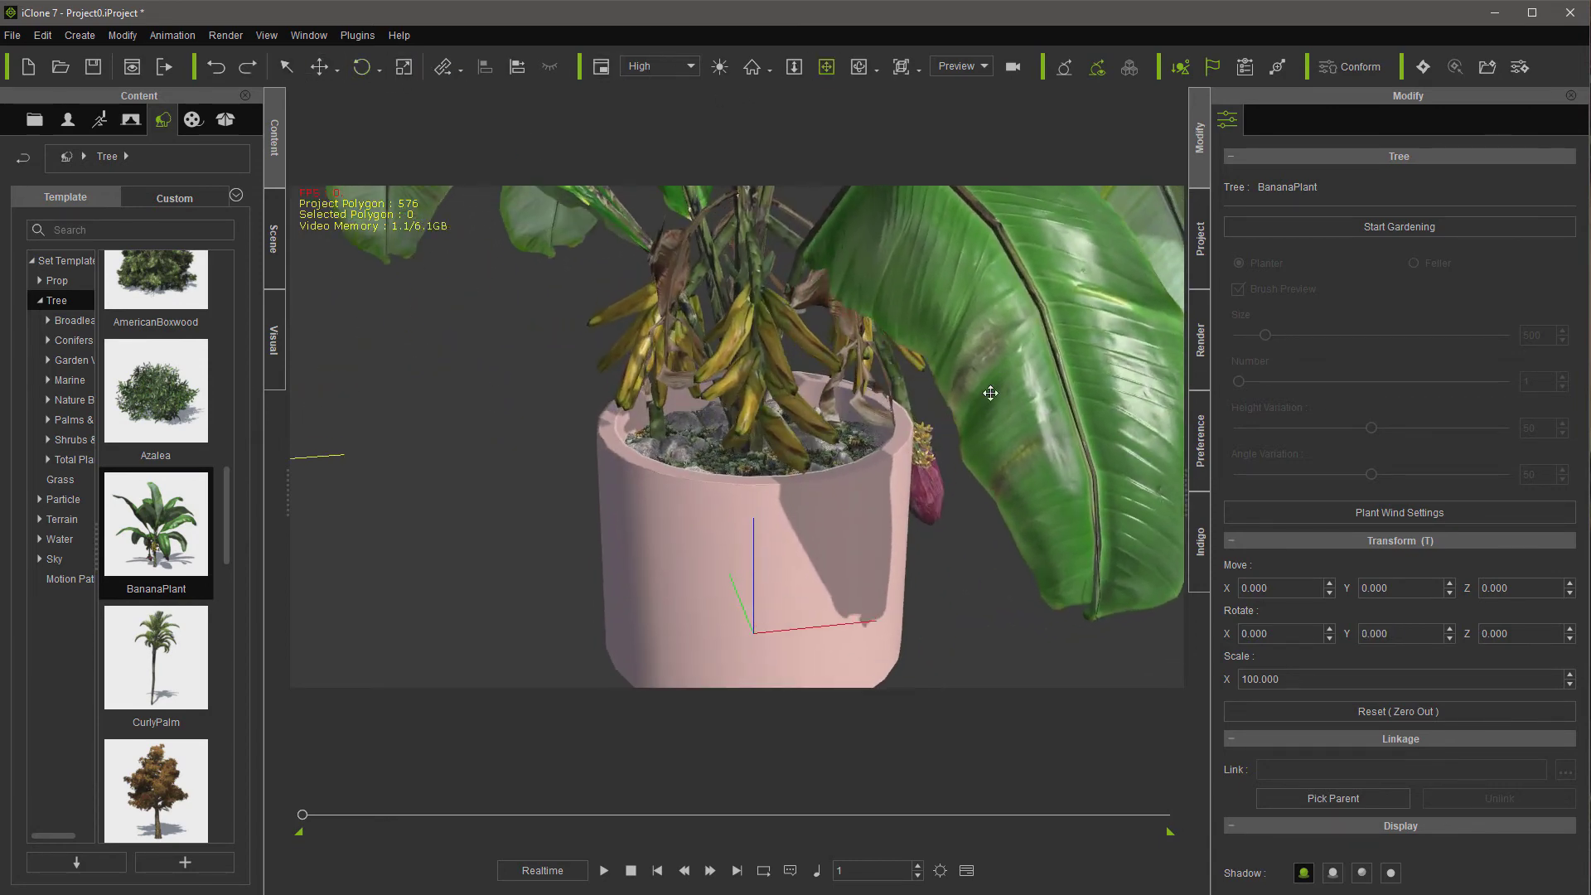
- Scale the banana plant to 53.952 and raise it to Z 37.954 in the pot
click(403, 67)
drag(754, 632, 724, 743)
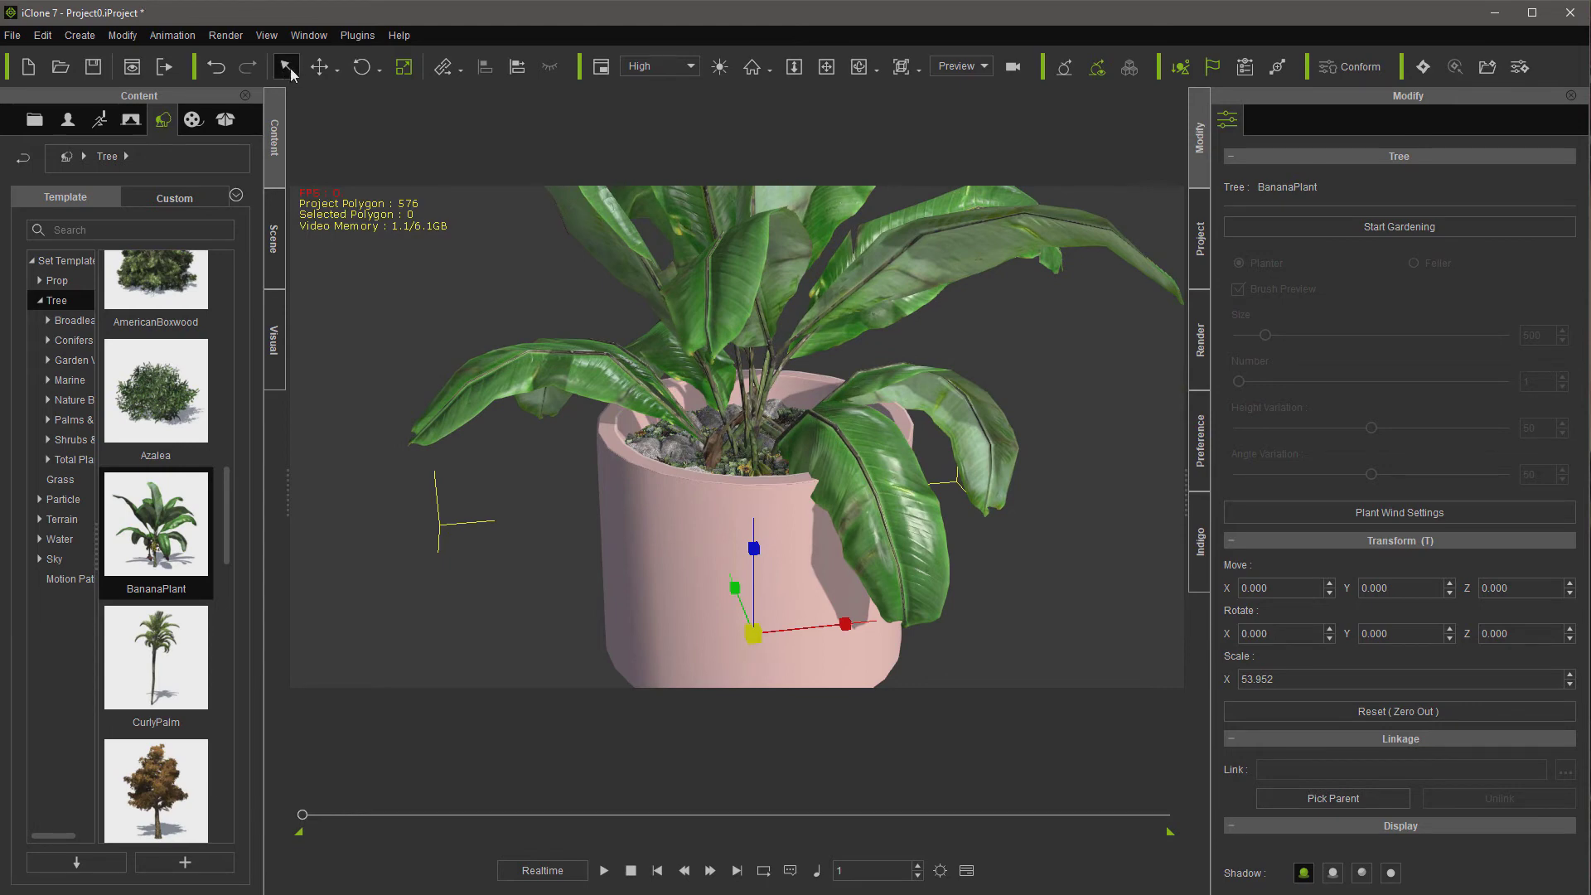
click(322, 66)
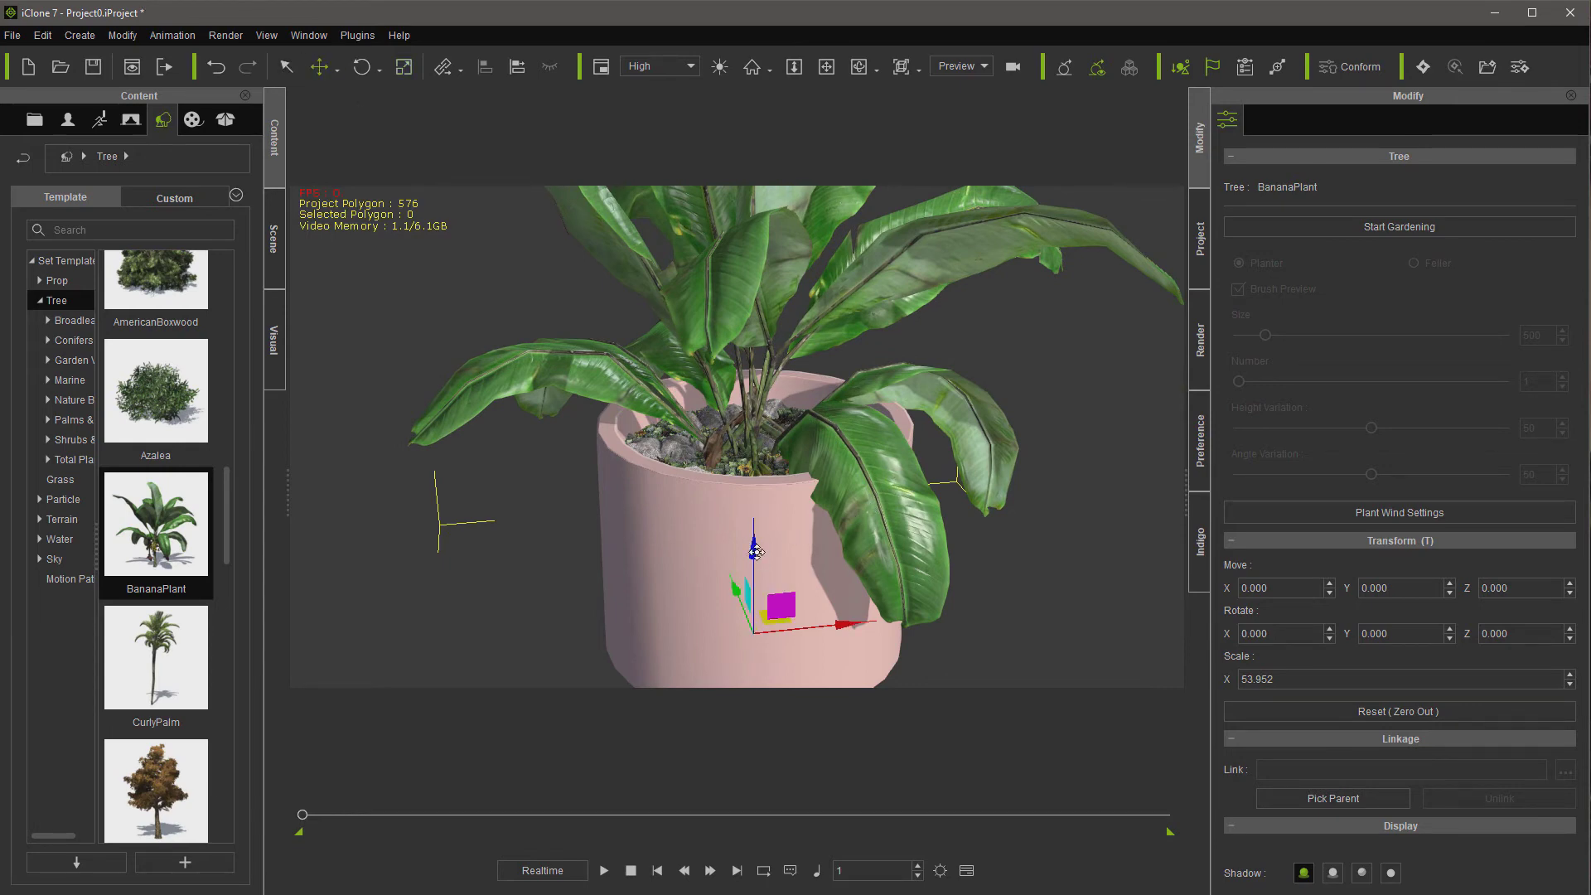
drag(755, 551, 775, 400)
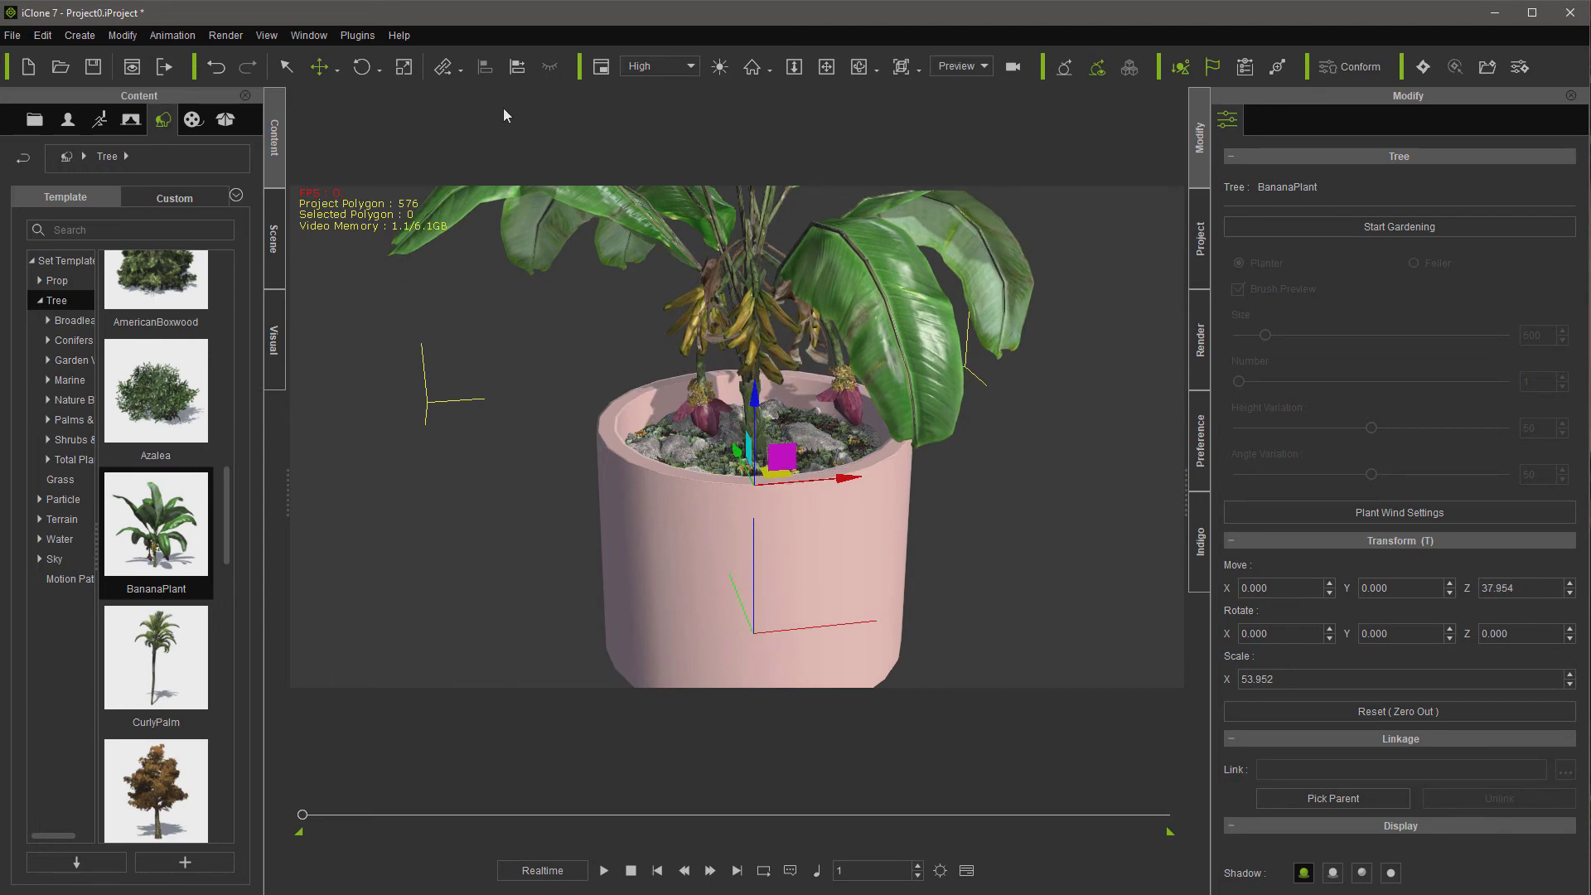
click(858, 67)
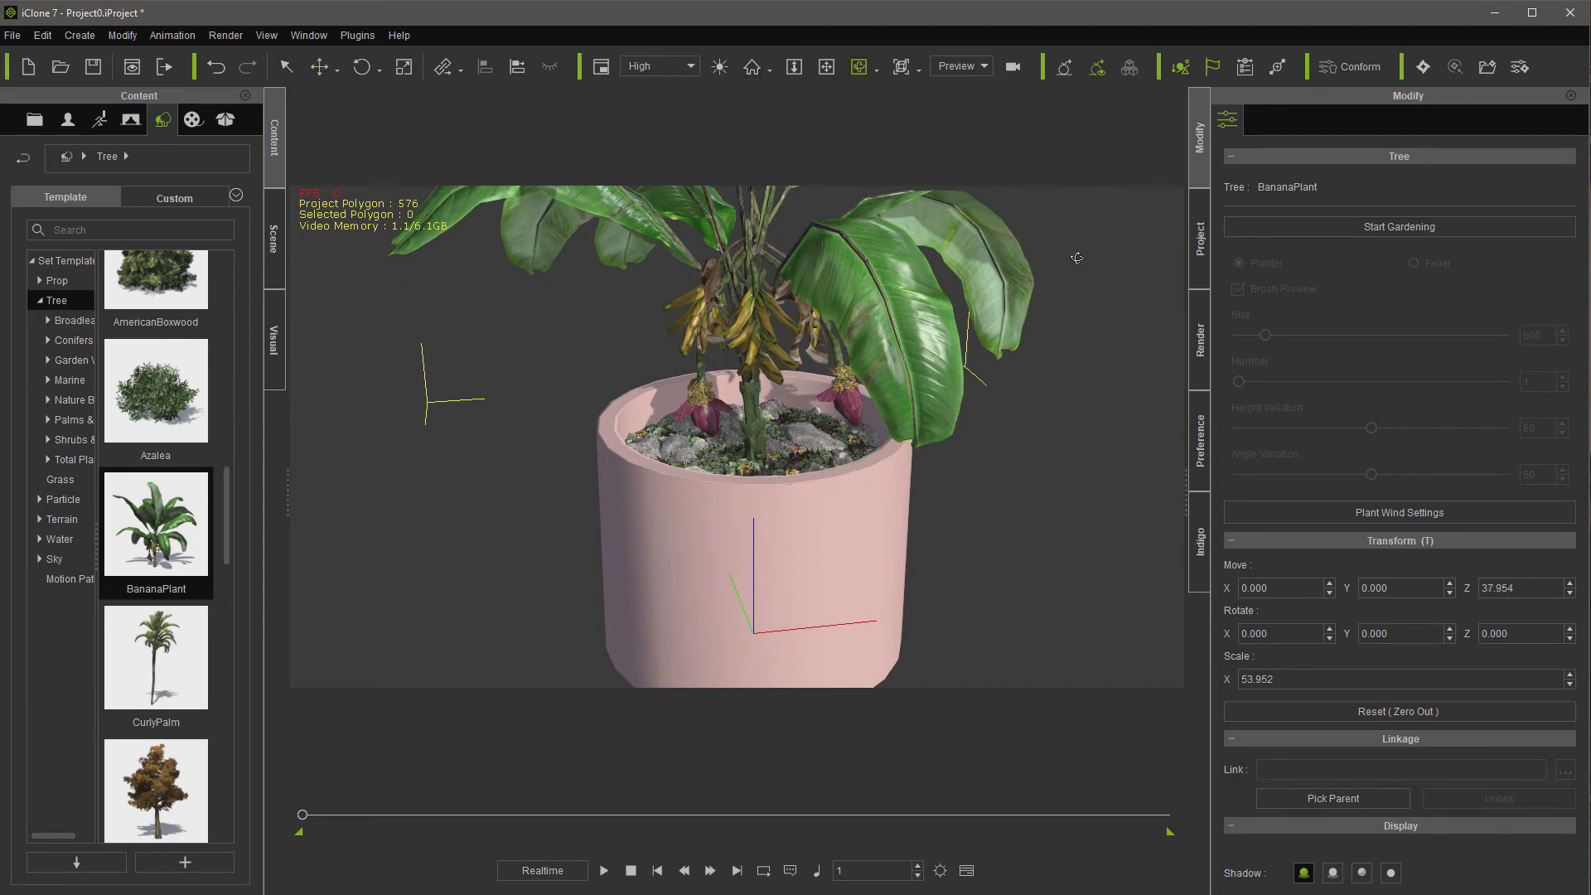
drag(1073, 256, 1090, 339)
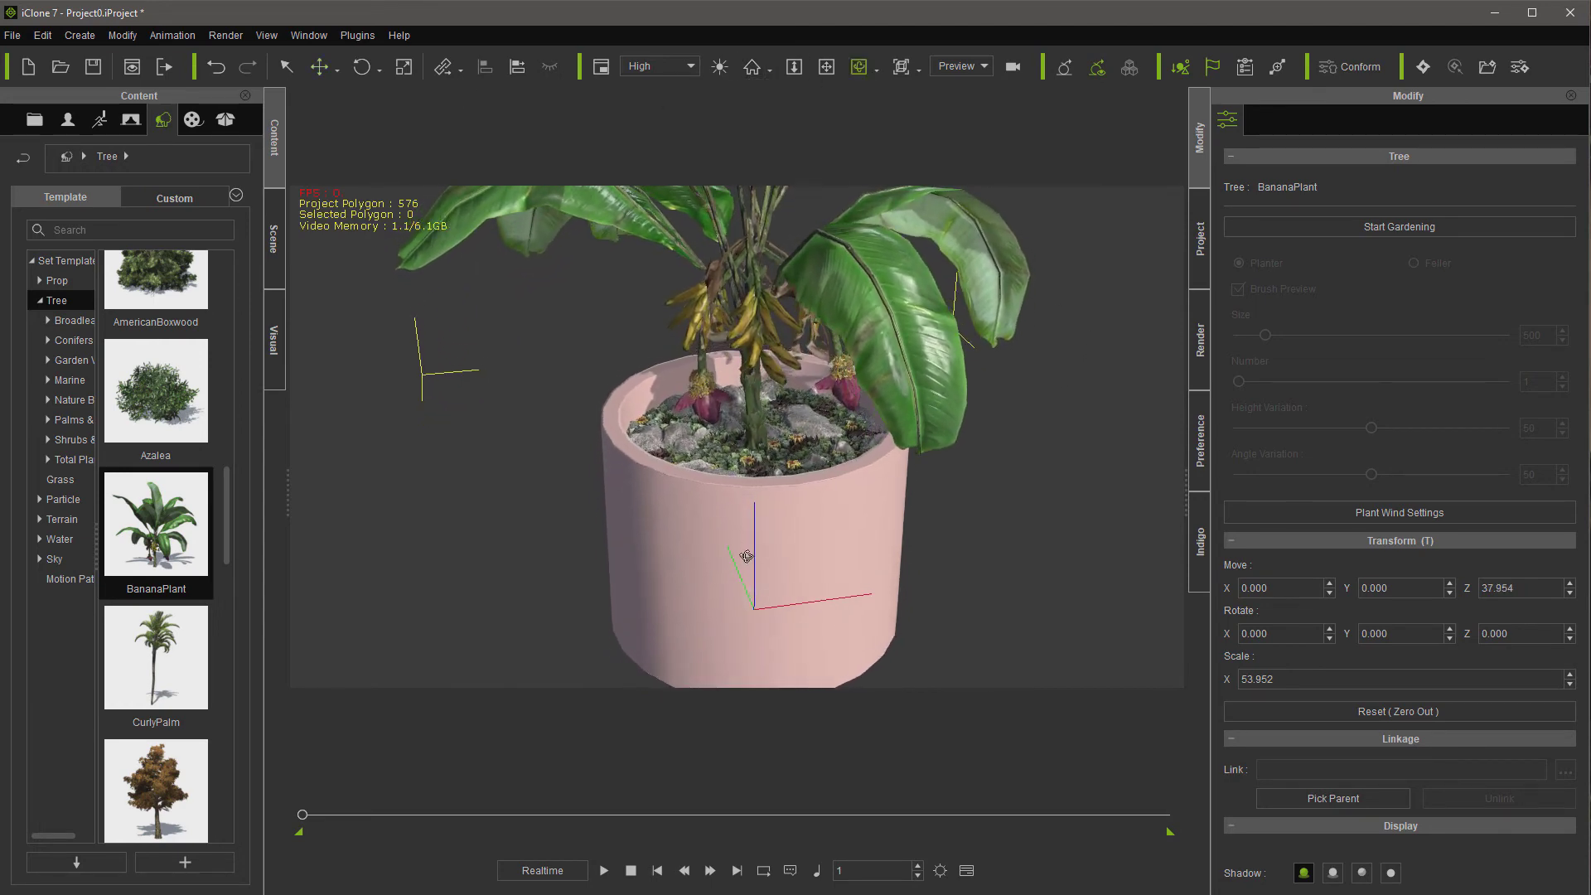
- Drag the Wood047_Douka wood substance from Media > Material > Wood onto the pot
click(193, 120)
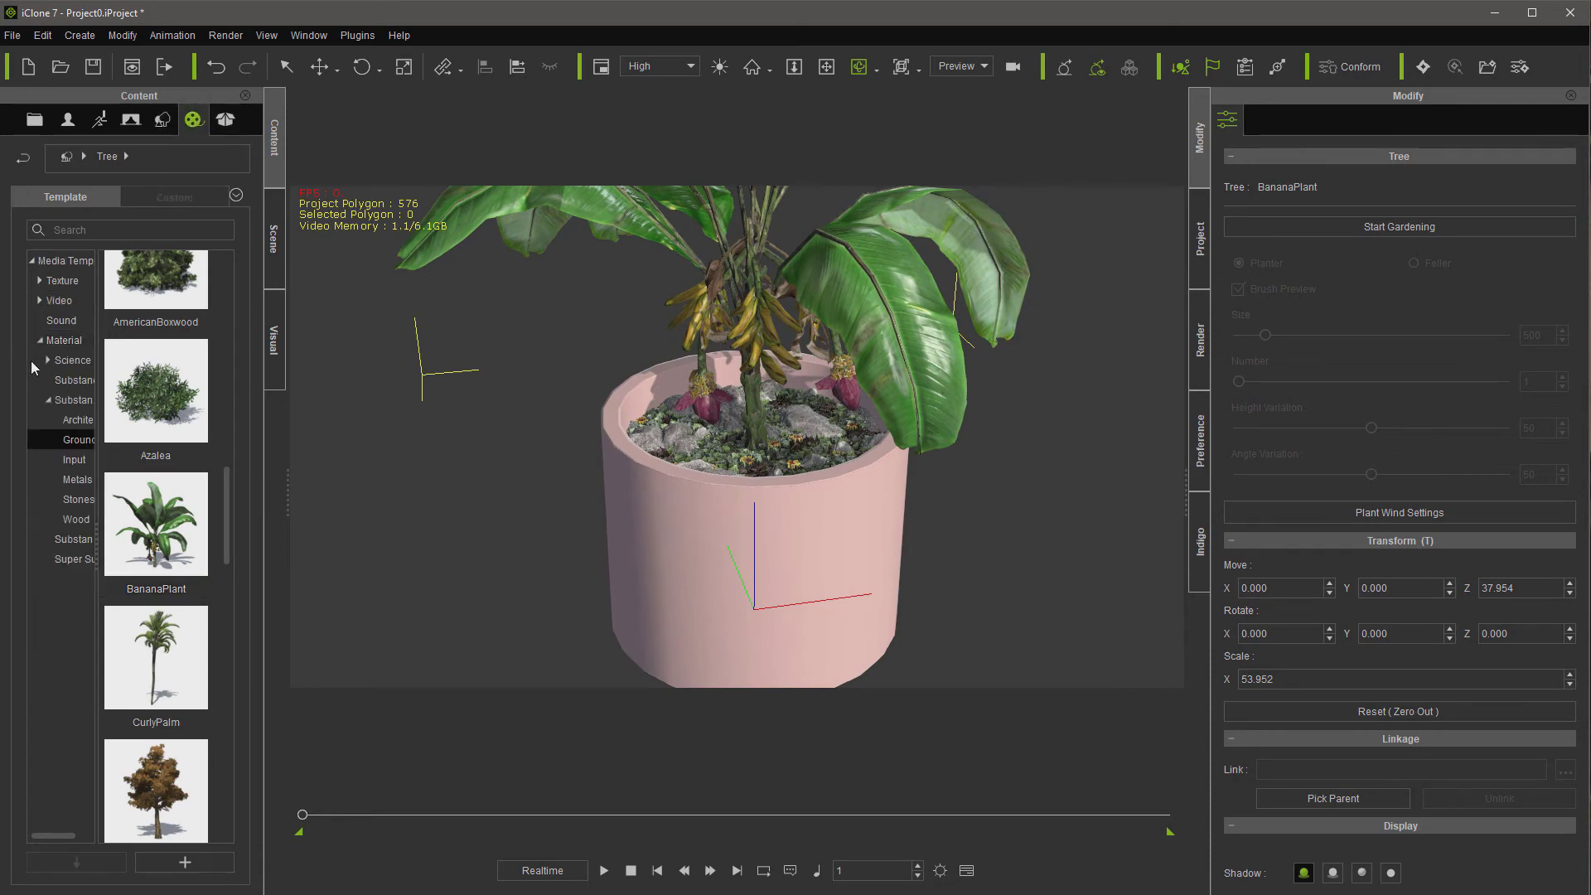
click(72, 515)
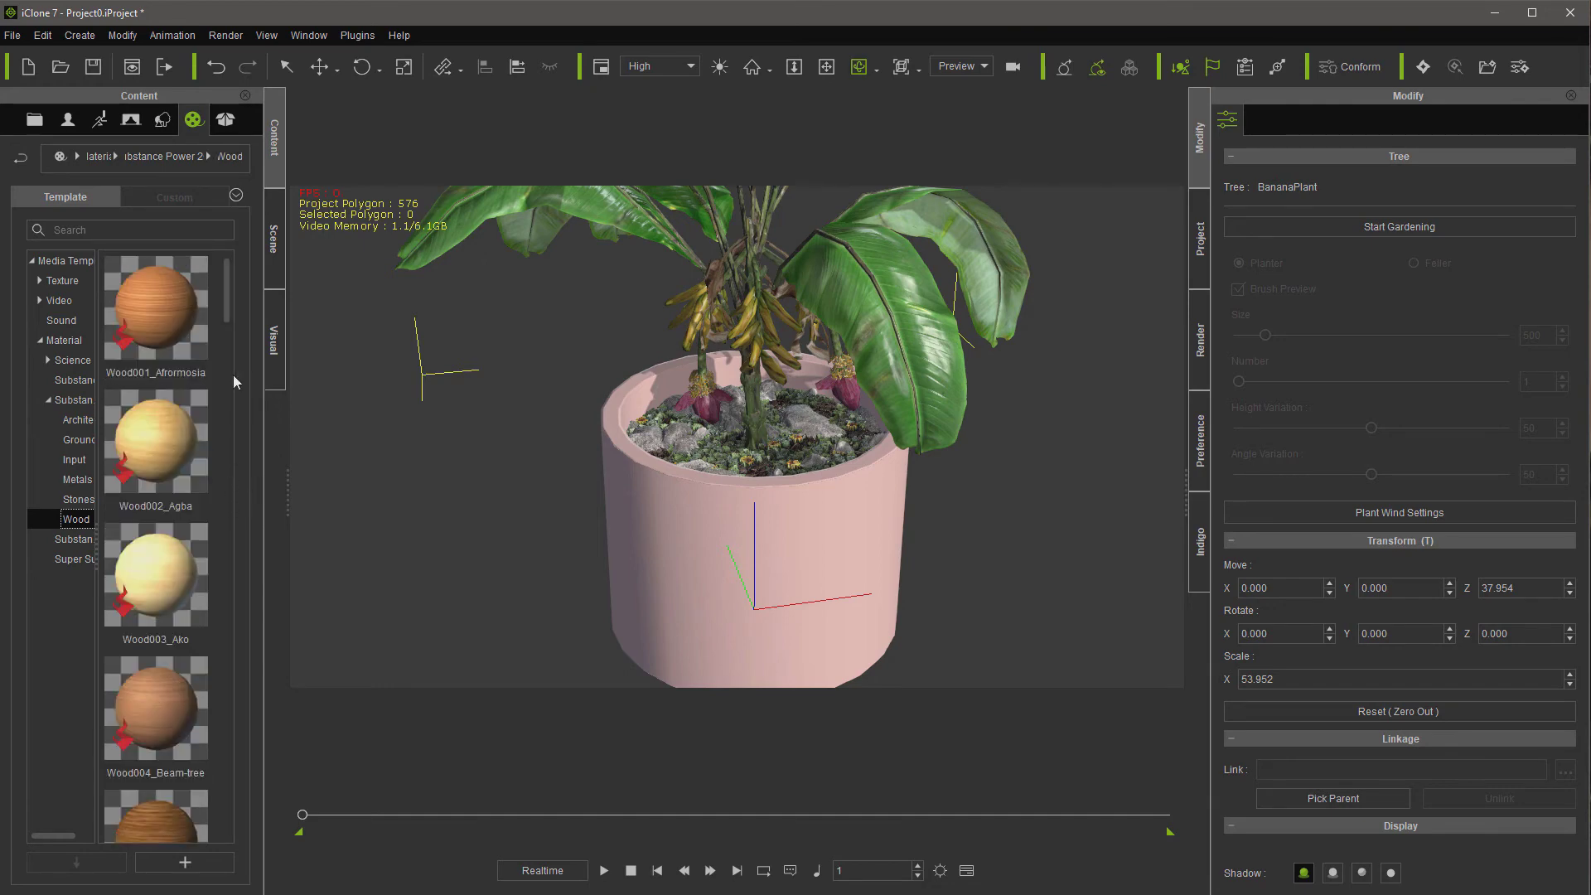
drag(228, 316, 233, 746)
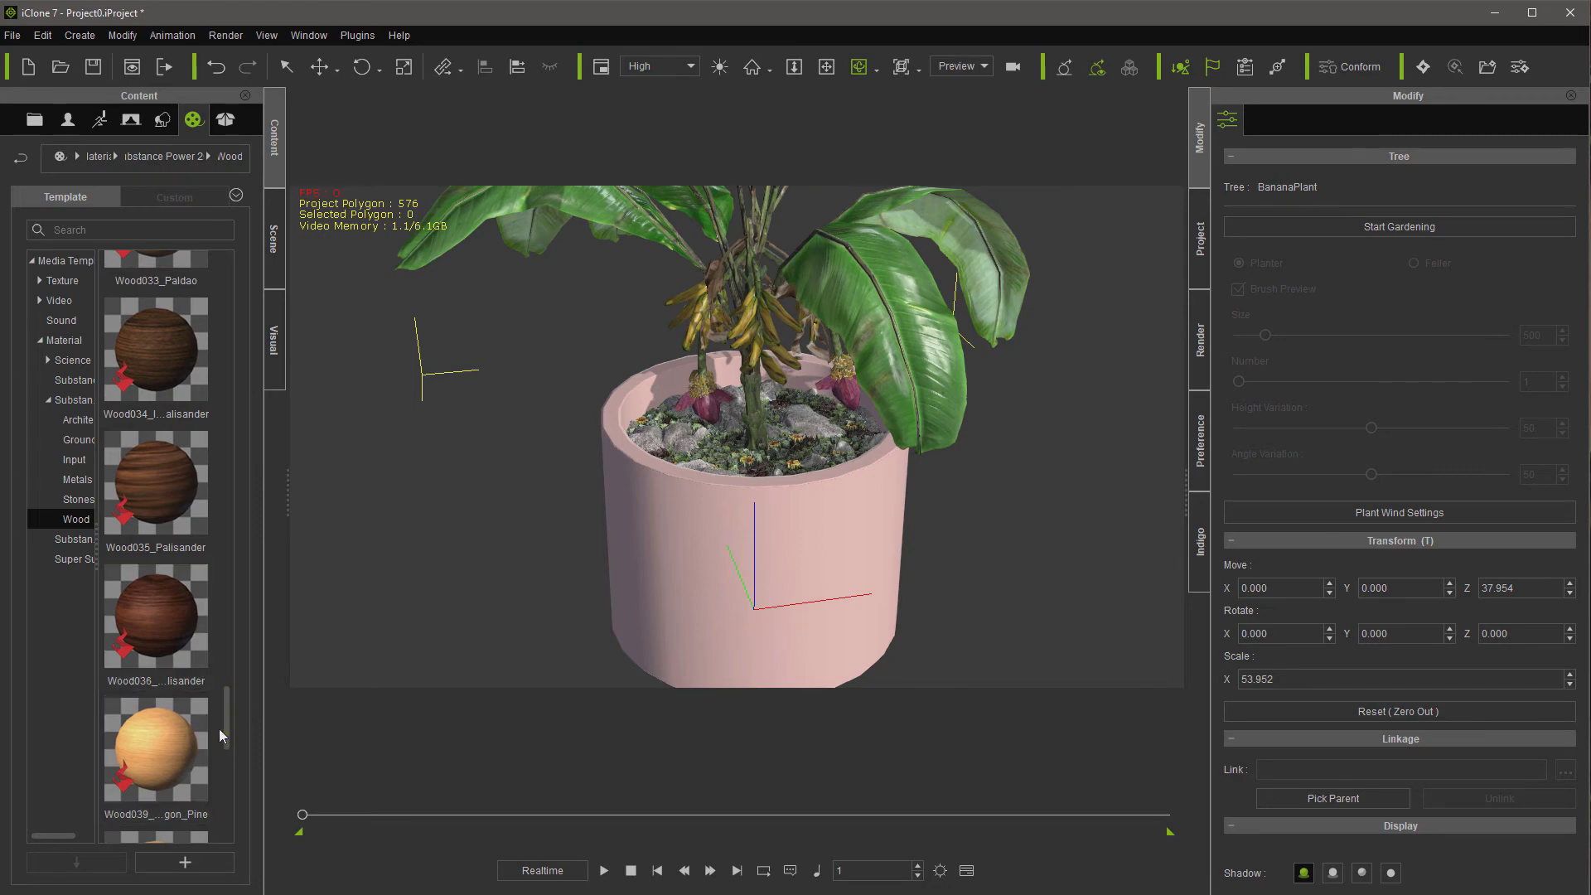
drag(228, 726, 230, 809)
drag(161, 706, 697, 580)
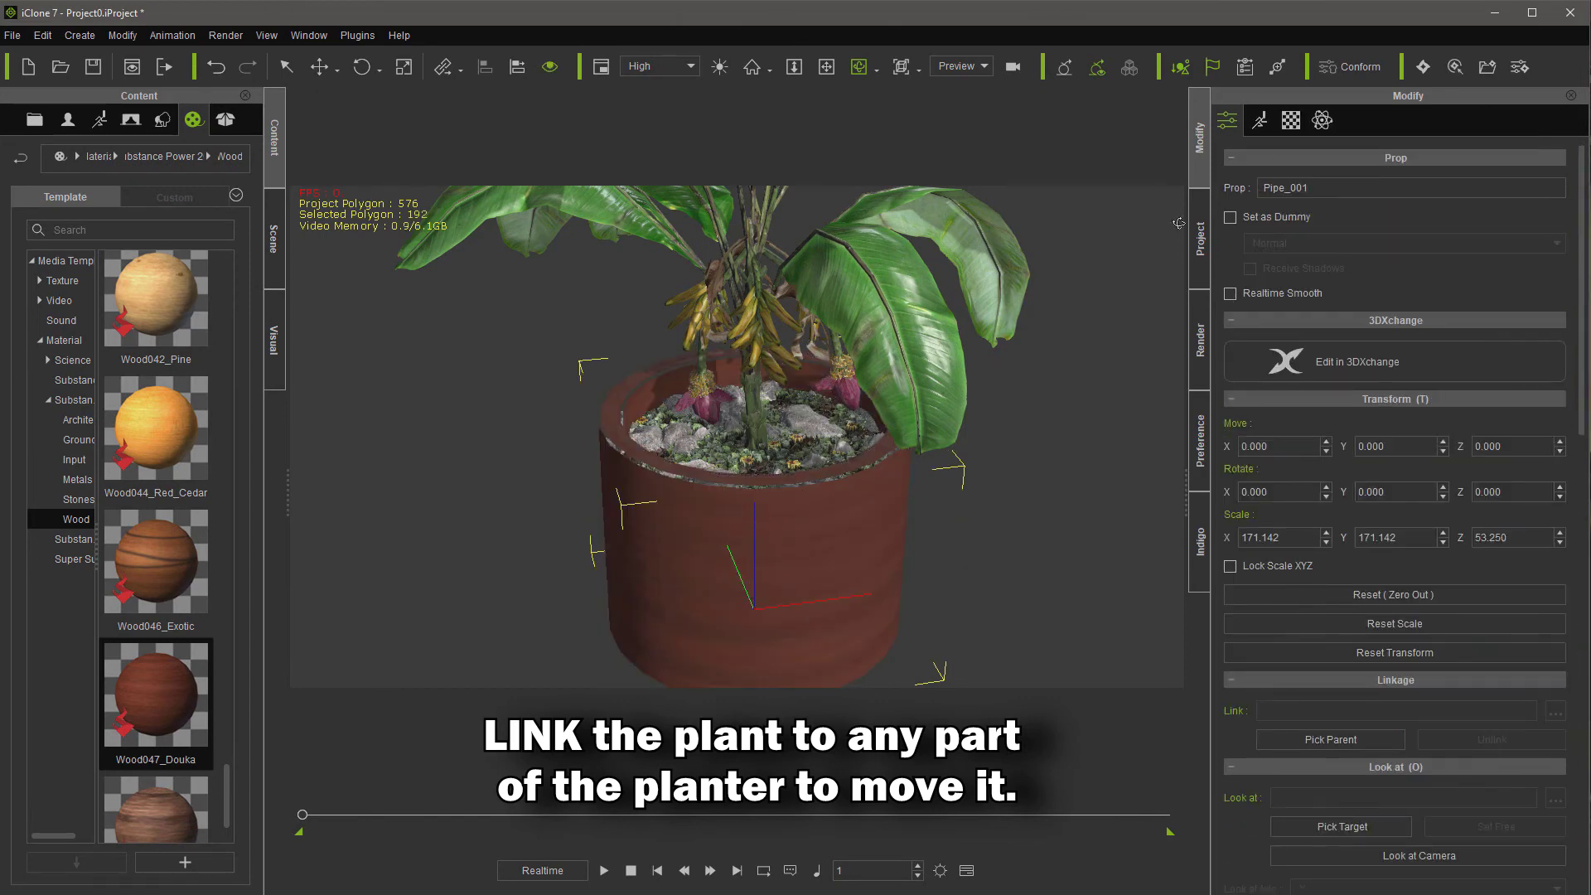
- Set displacement strength to -31, bake the substance texture, and delete the displacement map
click(1291, 121)
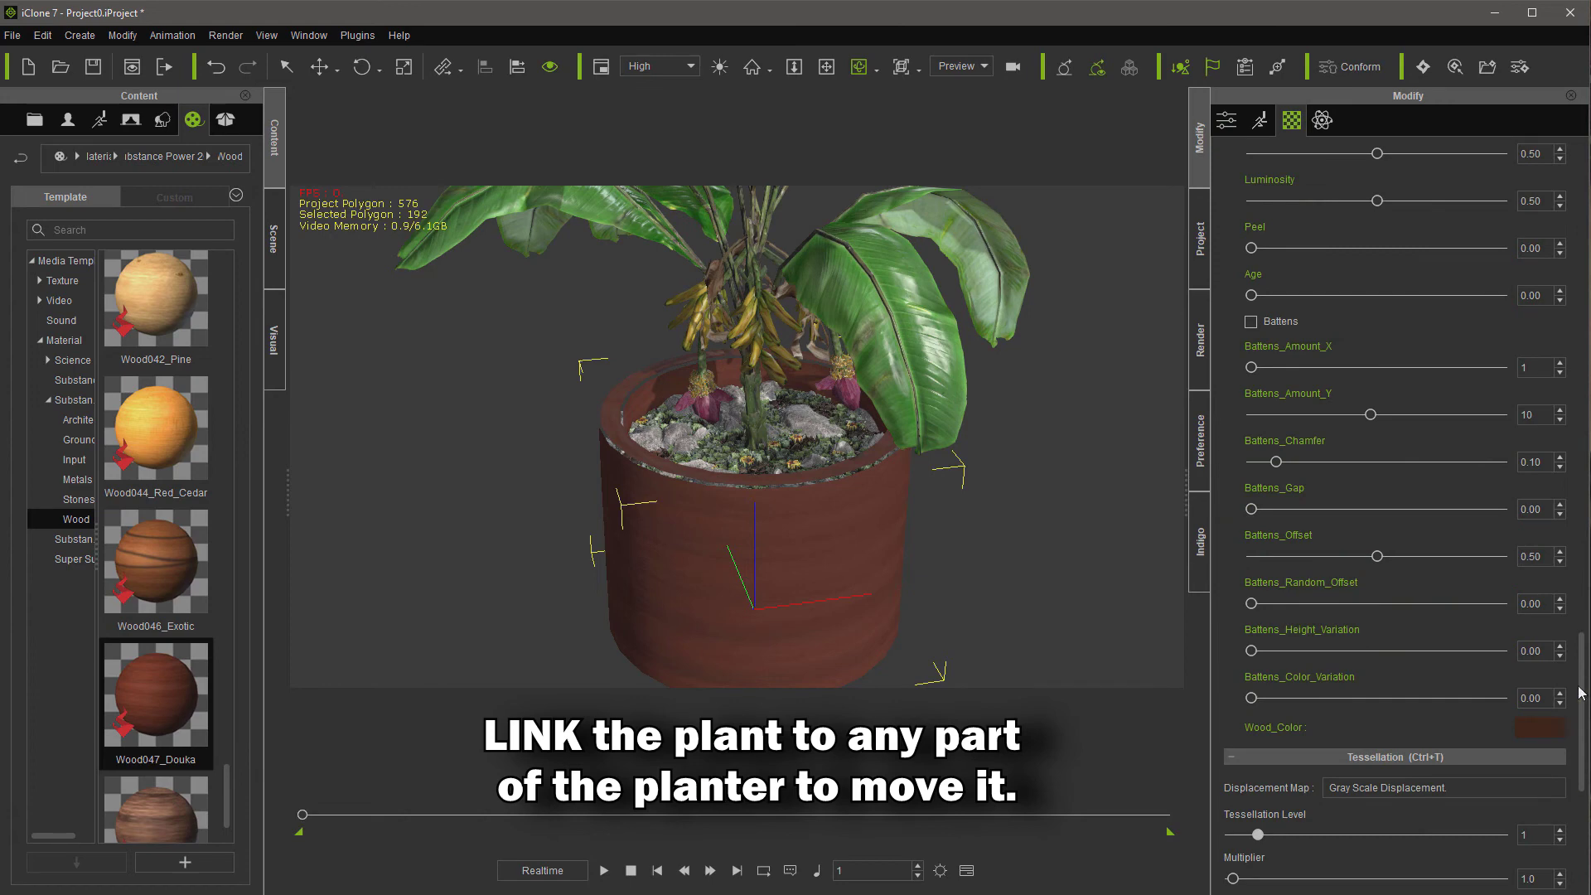
drag(1584, 695, 1555, 245)
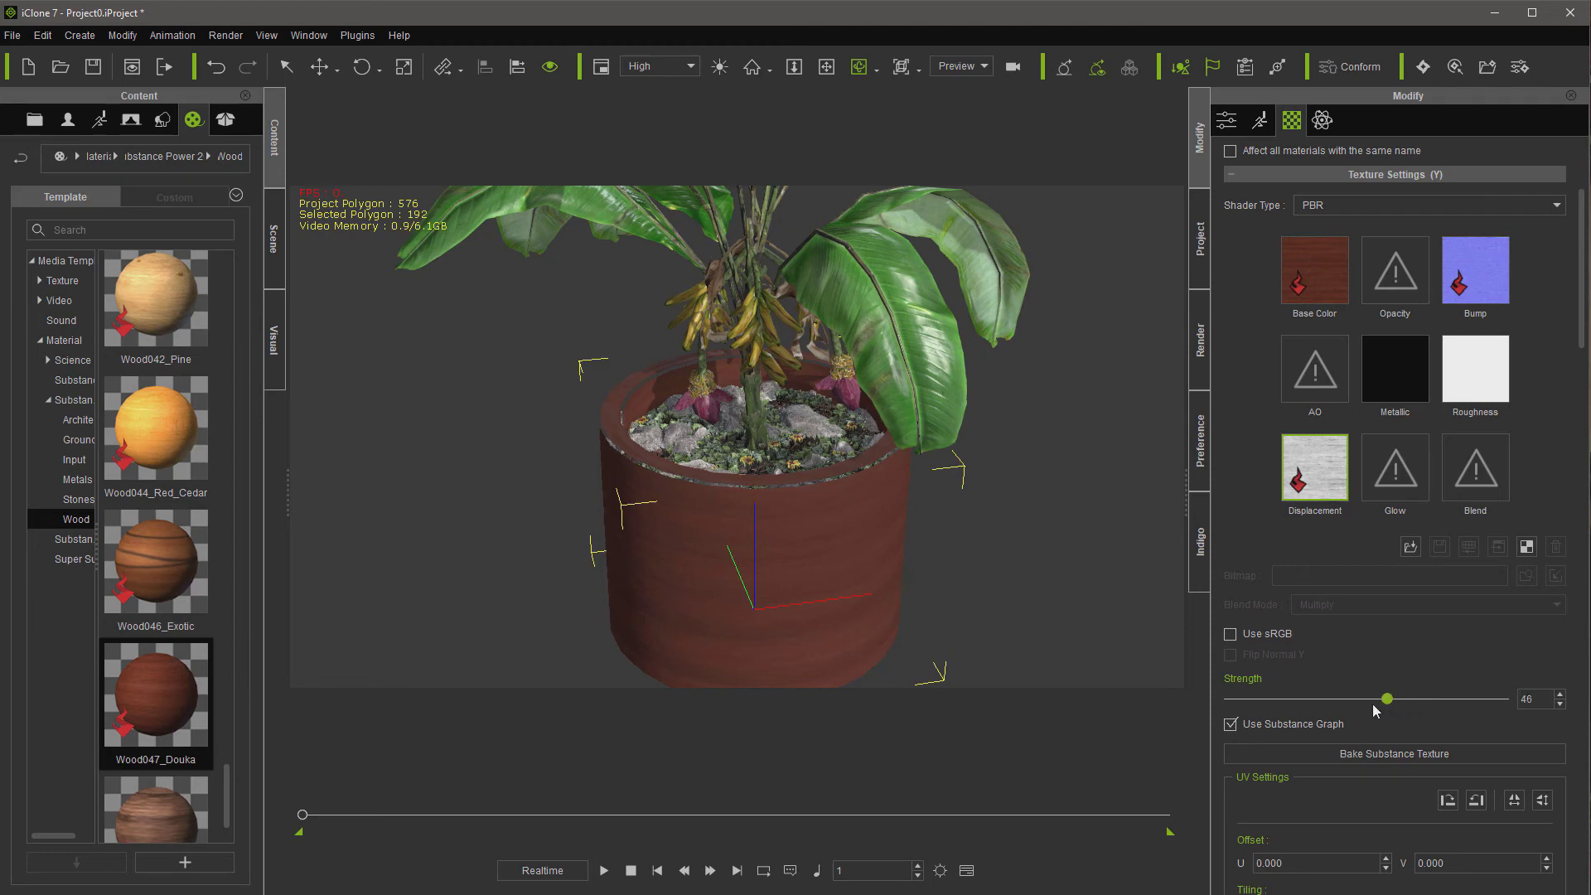
drag(1373, 703, 1349, 704)
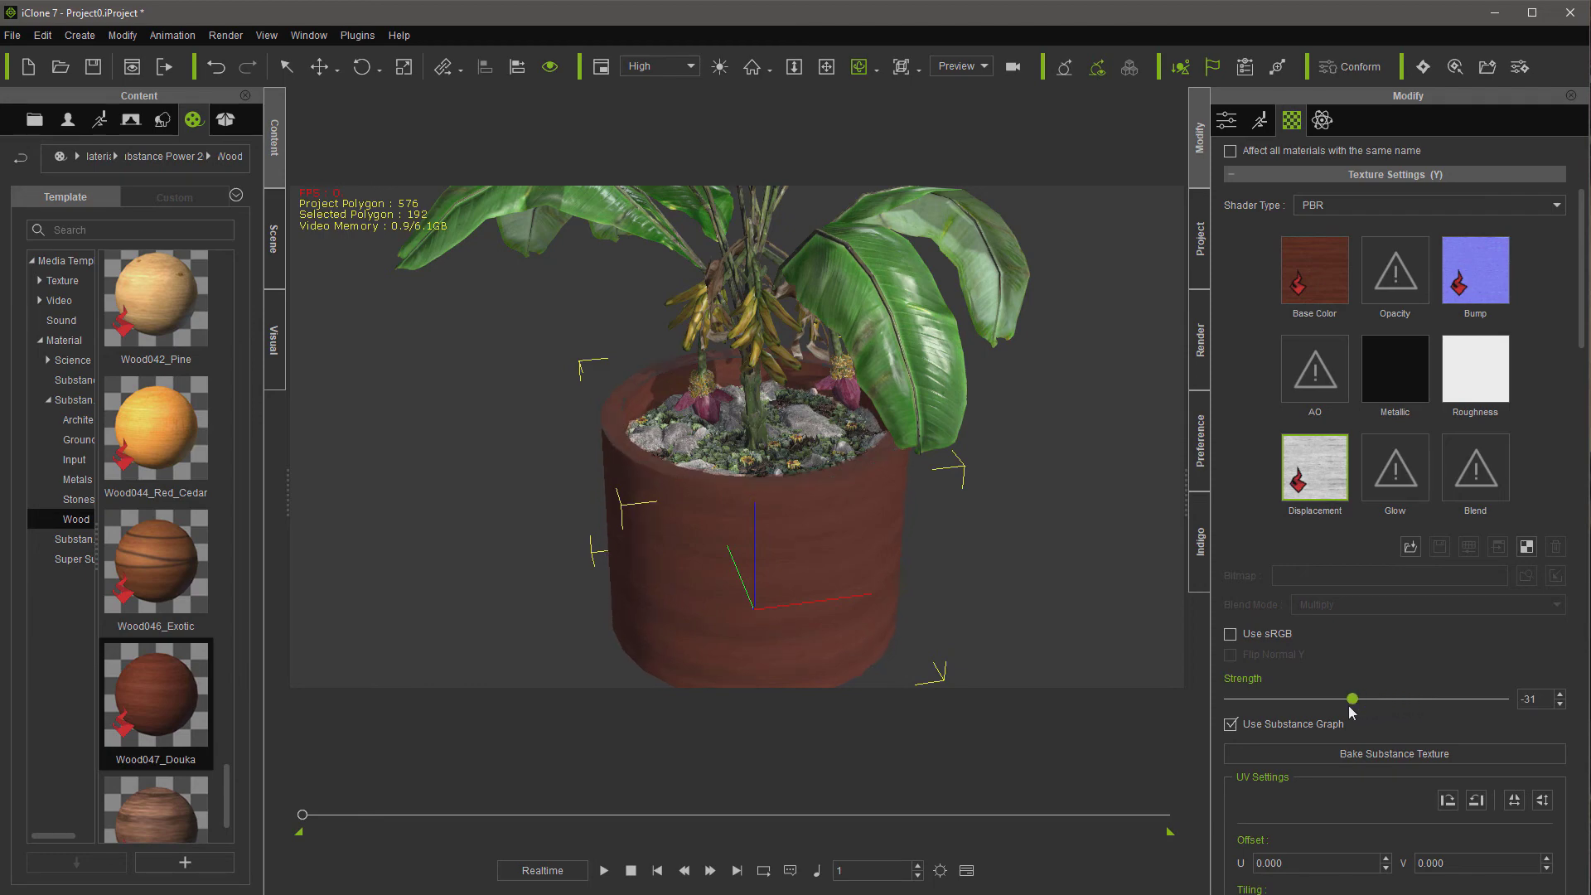
click(1365, 756)
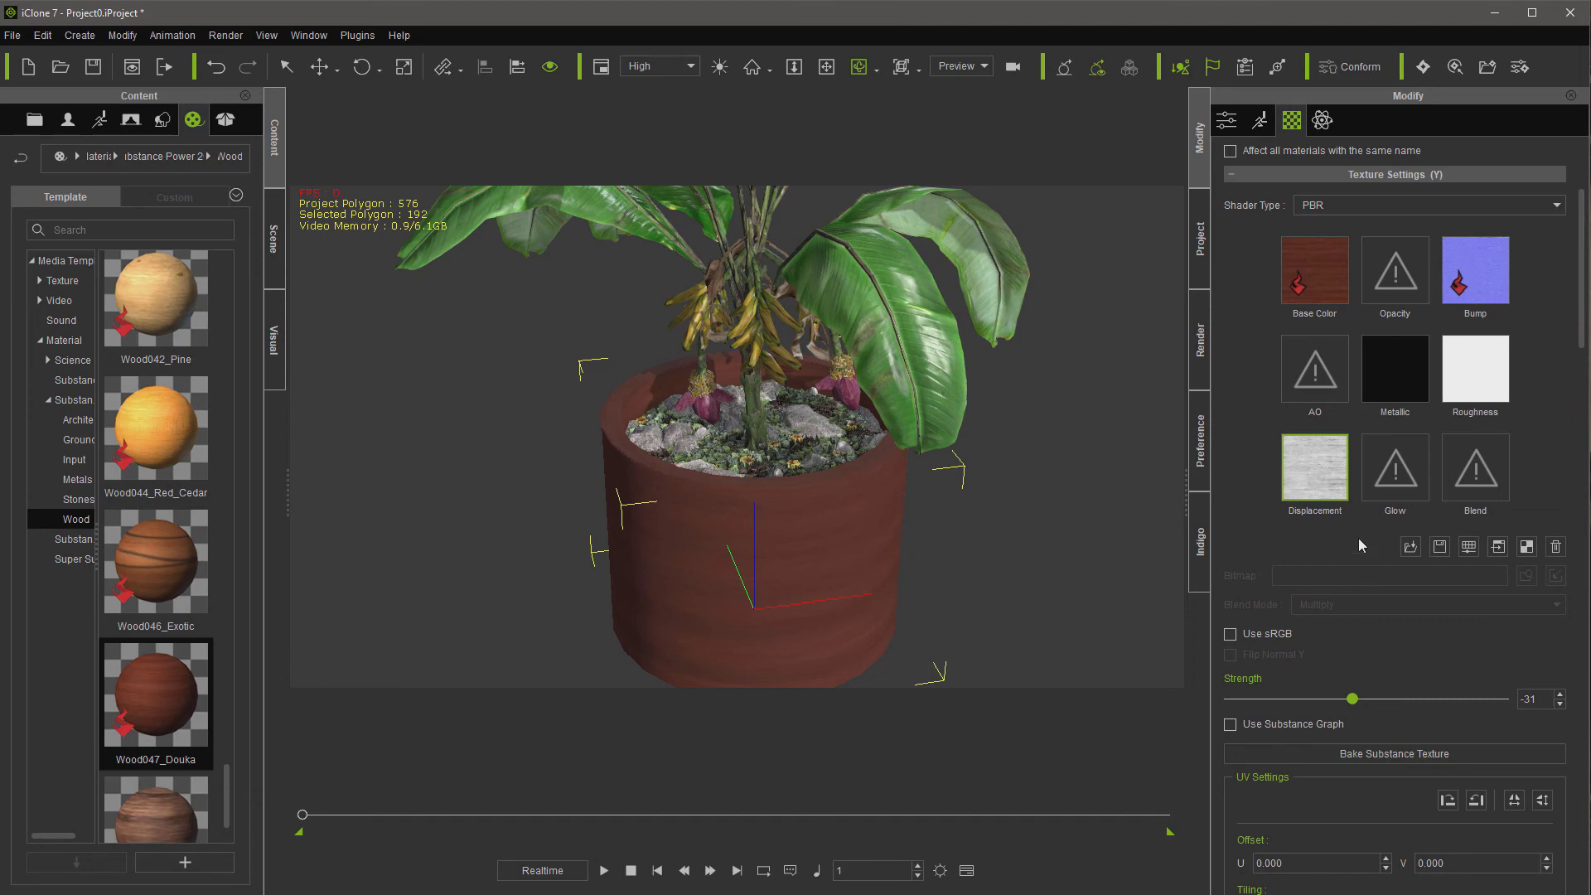
click(1555, 549)
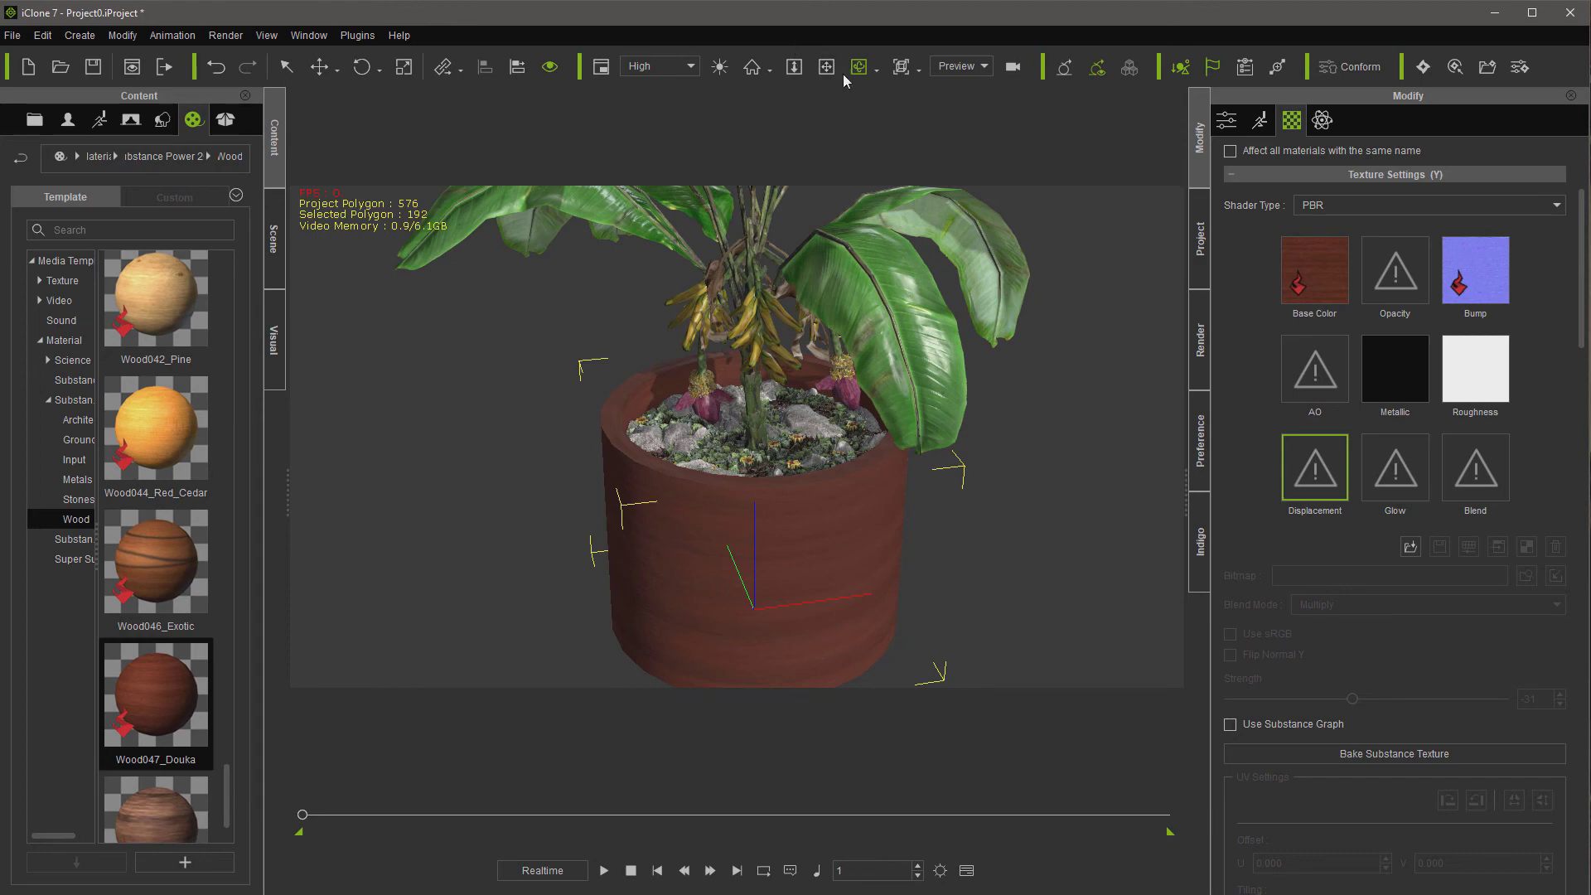
- Zoom and orbit around the potted banana plant to inspect the stone-and-foliage filling
scroll(786, 435, up, 5)
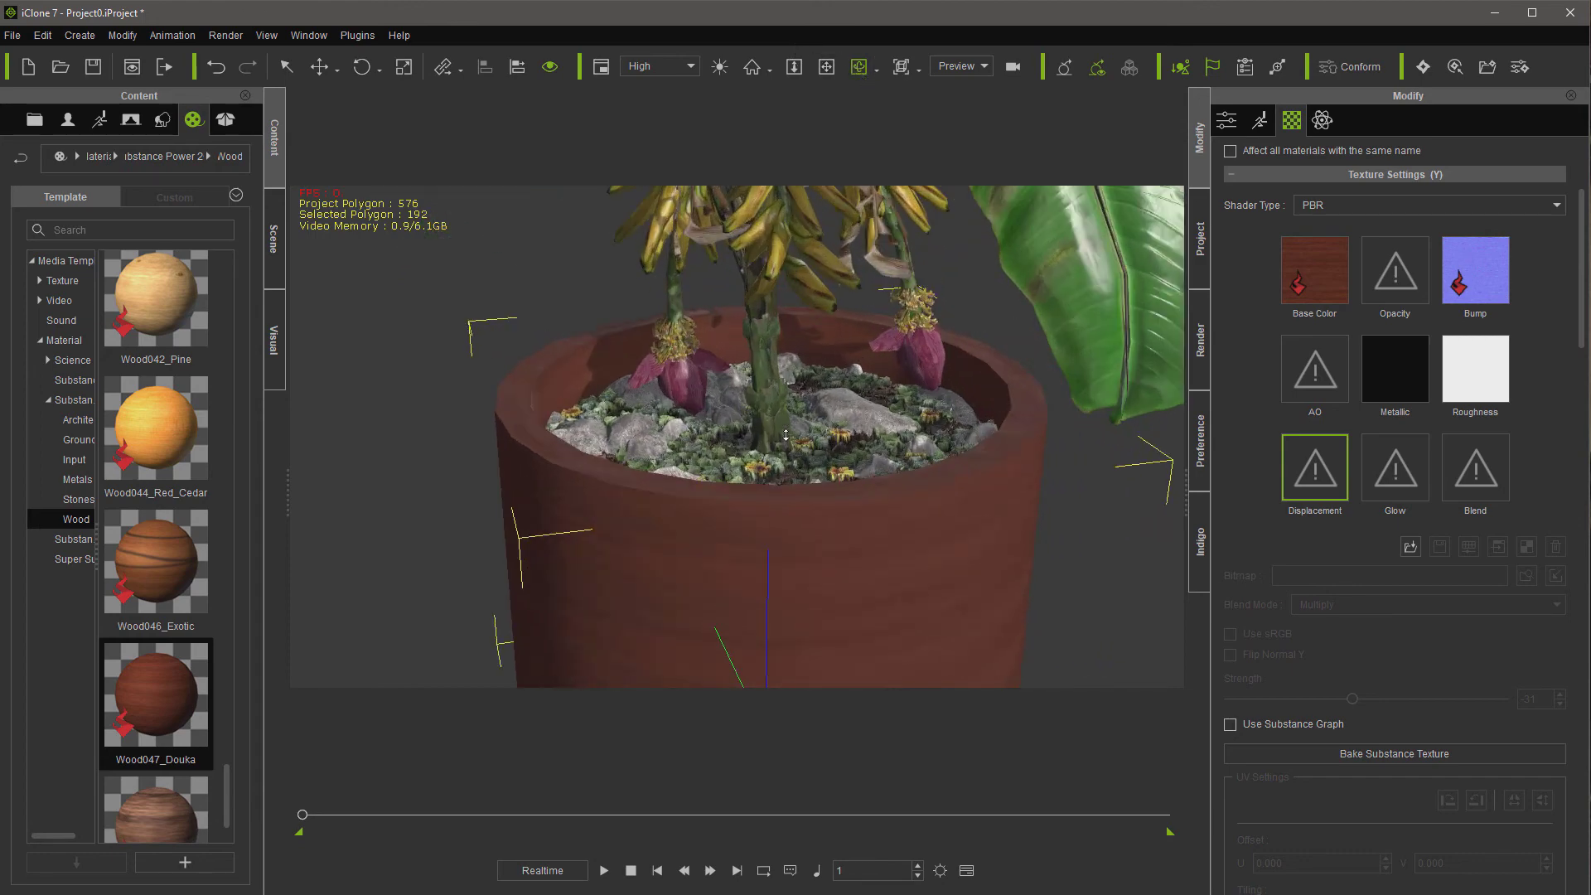
scroll(785, 435, up, 3)
right_drag(785, 435, 869, 450)
scroll(869, 450, down, 4)
right_drag(881, 340, 893, 410)
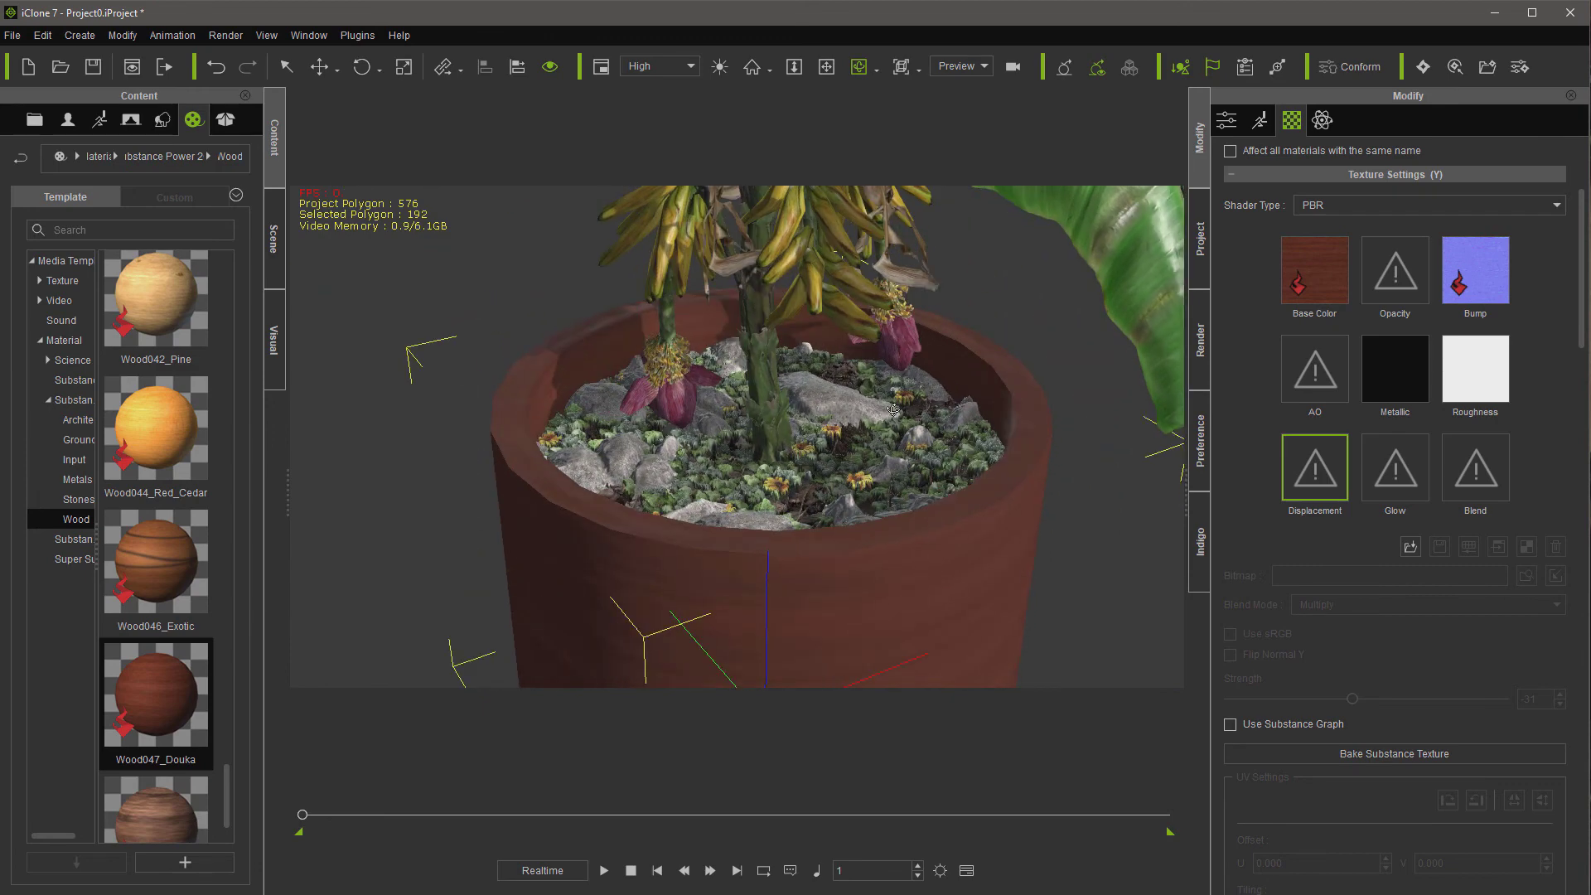
scroll(830, 419, down, 5)
scroll(817, 424, up, 5)
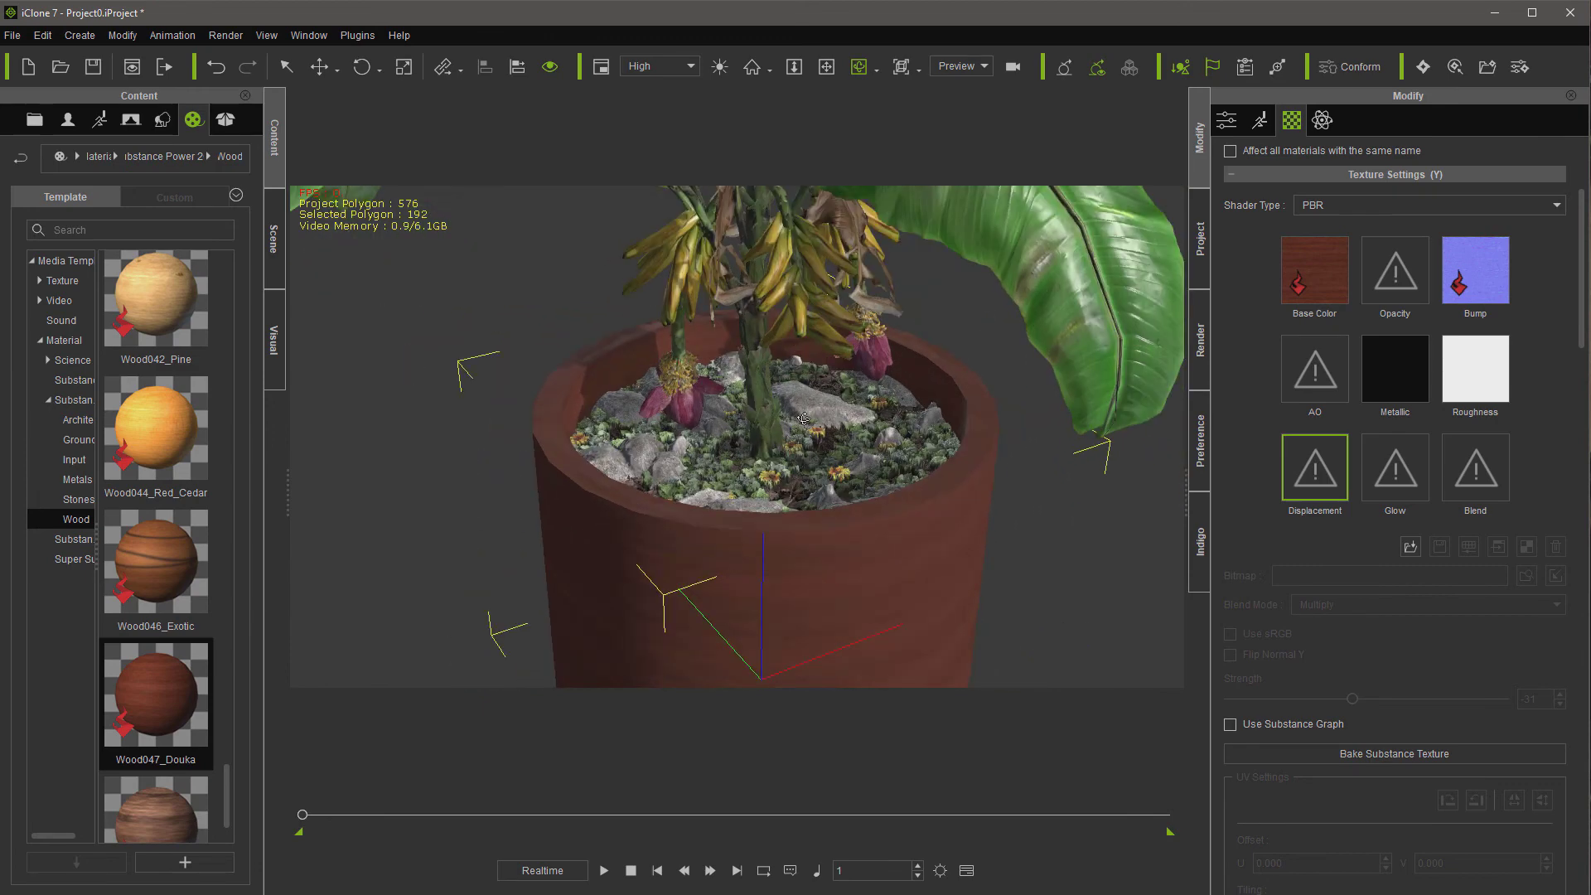
right_drag(804, 429, 802, 382)
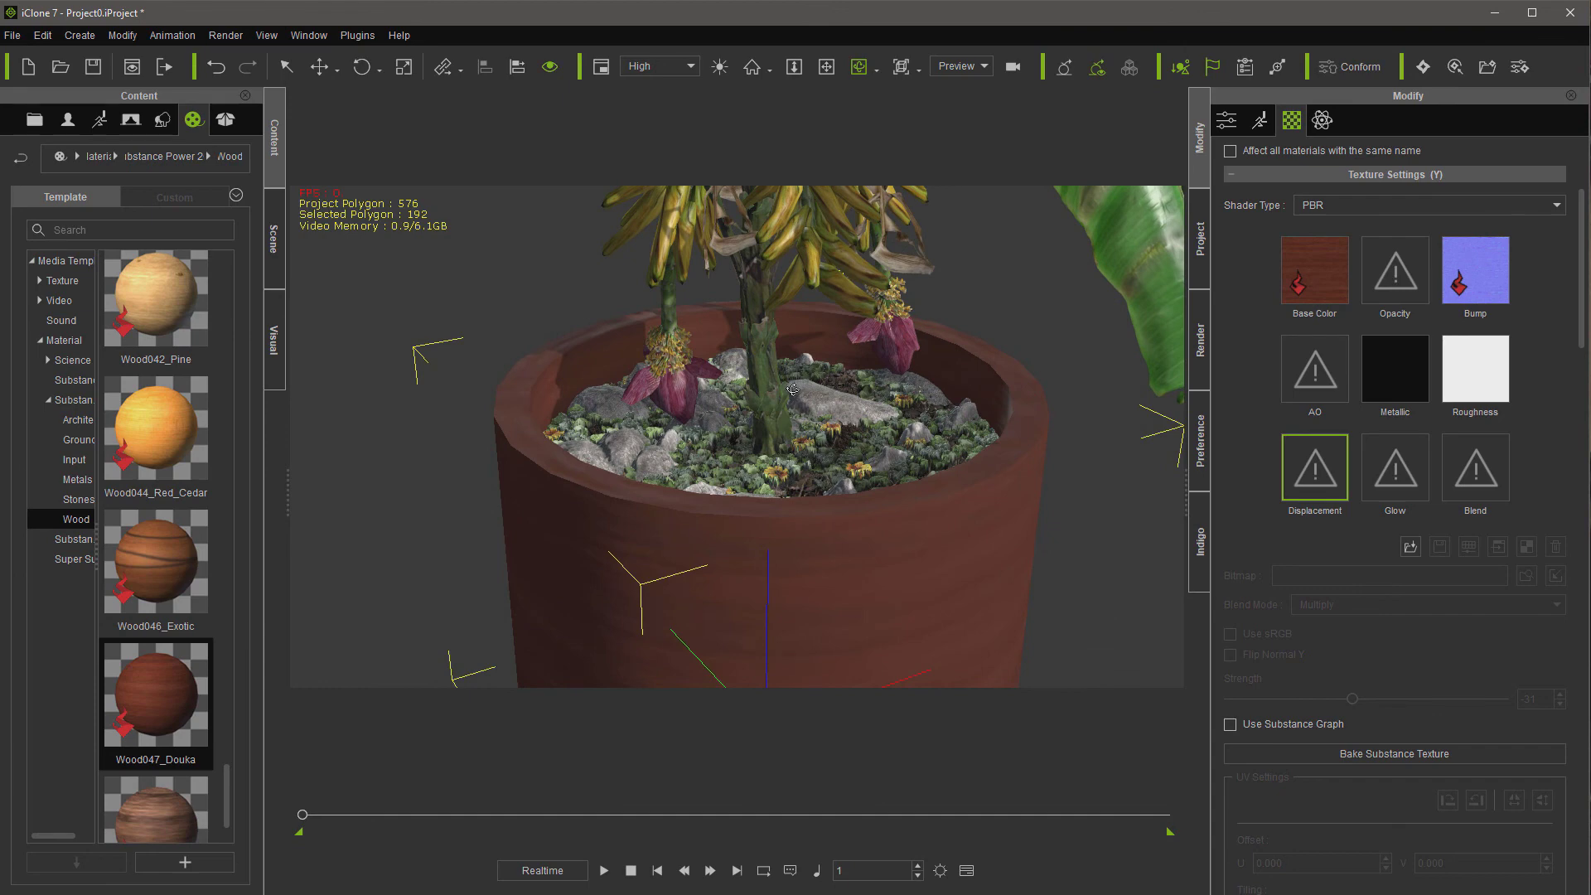
scroll(793, 389, down, 5)
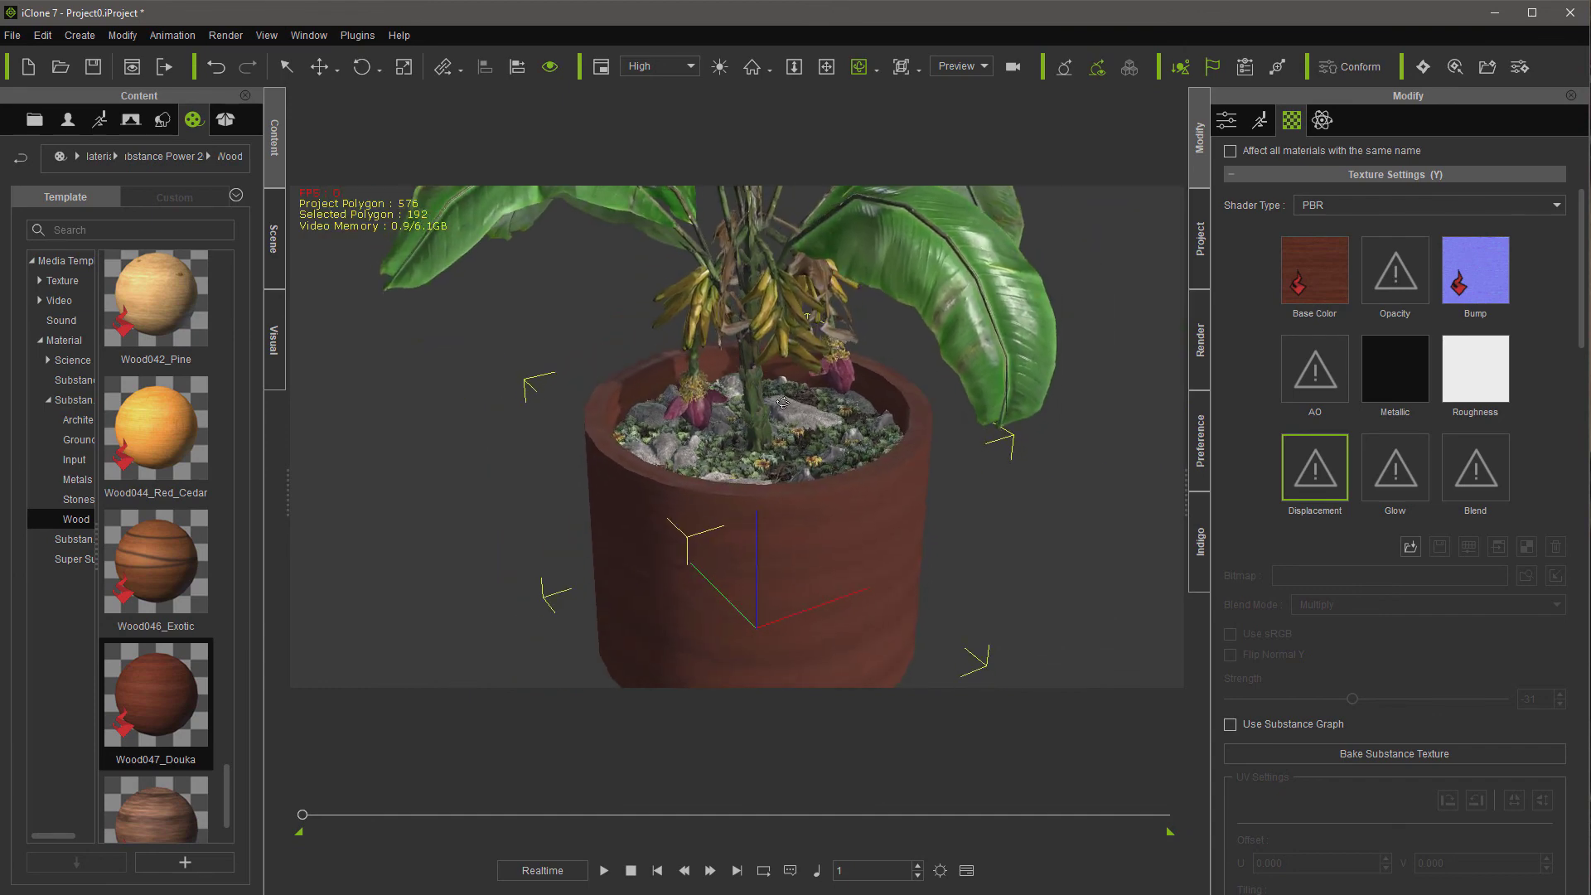
scroll(807, 381, up, 3)
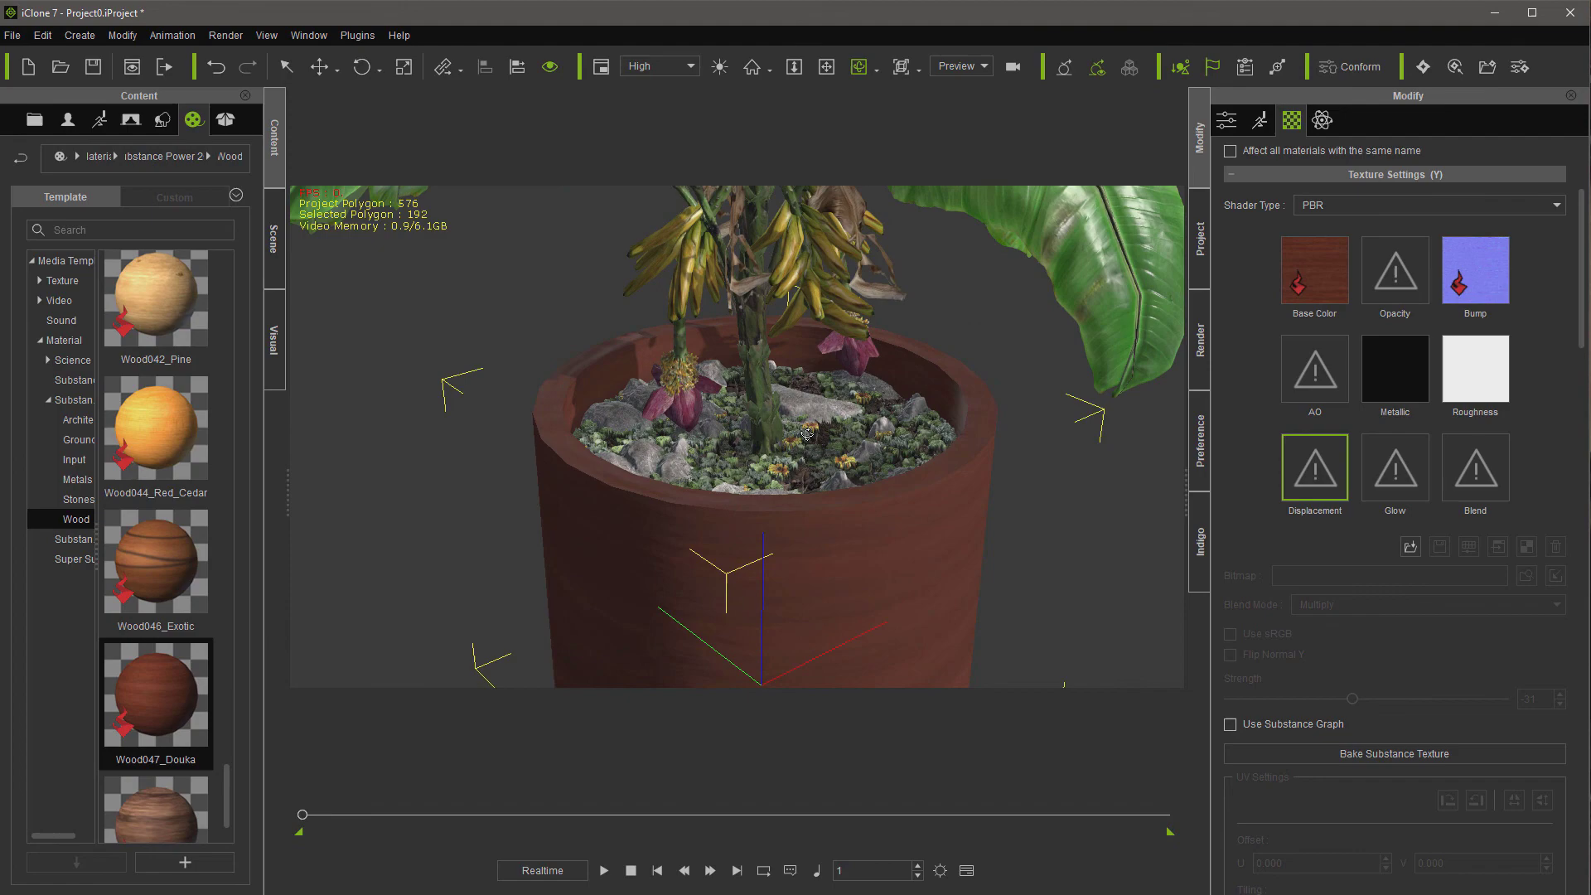
right_drag(806, 433, 843, 469)
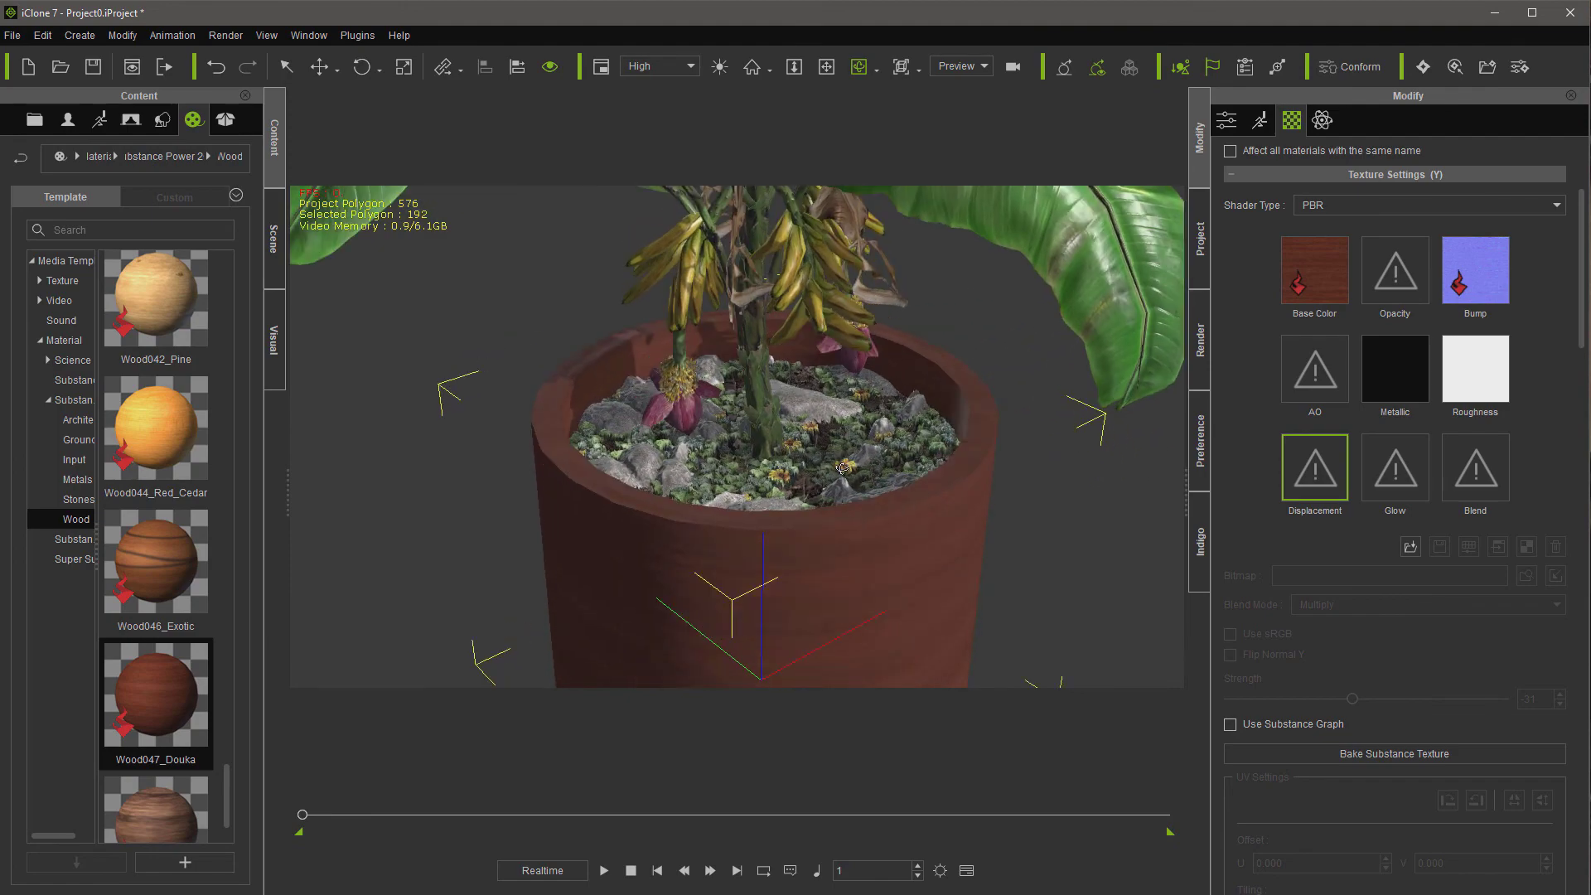